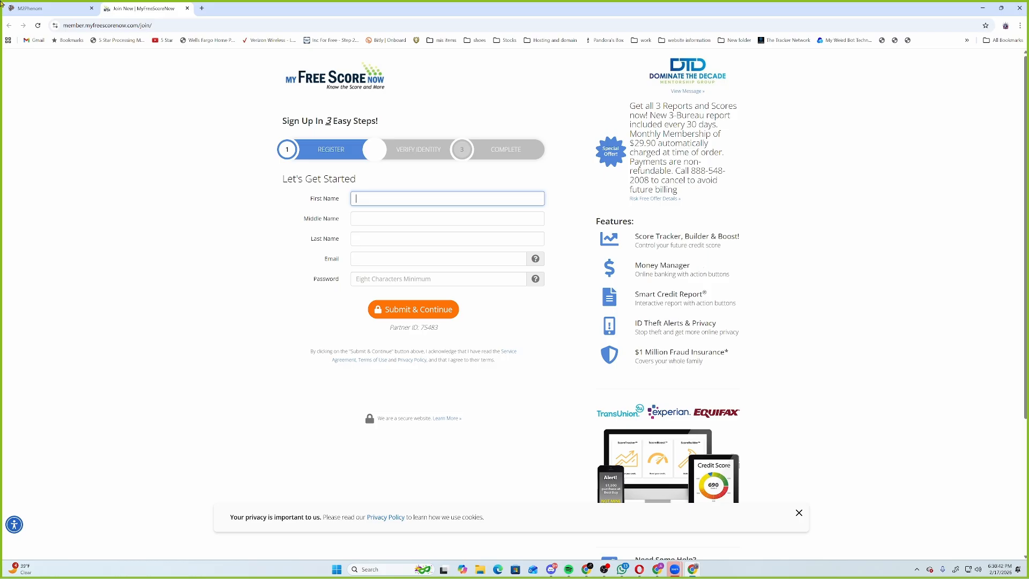
Close the MyFreeScoreNow sign-up tab and open Manage Profiles under Manage All Users.
{"action": "left_click", "coordinate": [187, 8]}
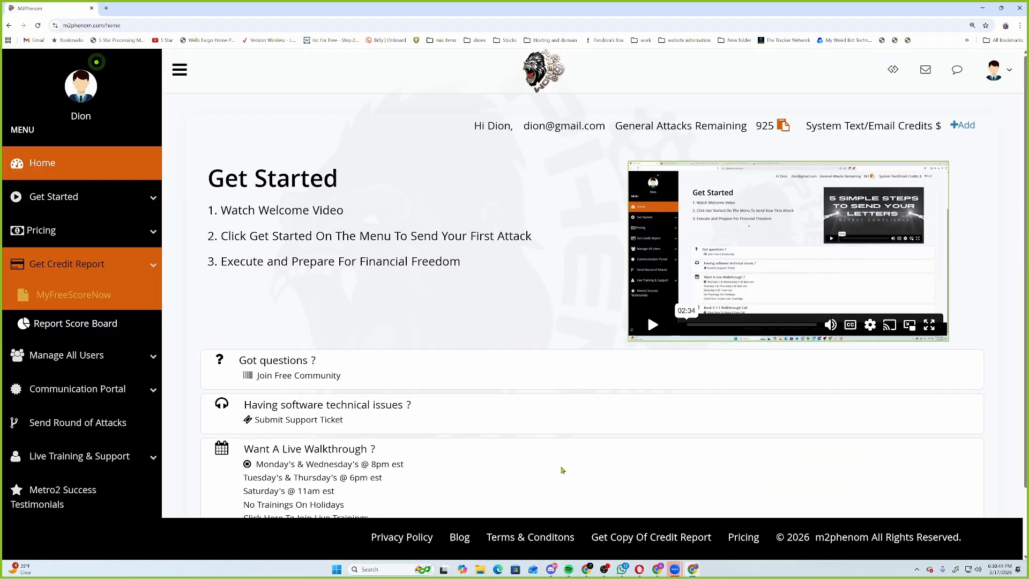
{"action": "left_click", "coordinate": [111, 366]}
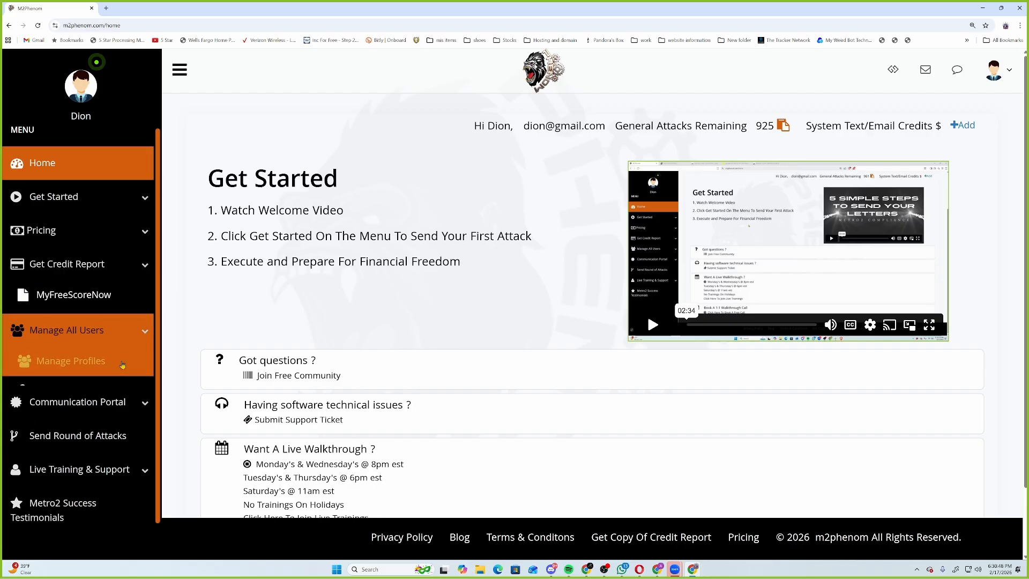
{"action": "left_click", "coordinate": [83, 343]}
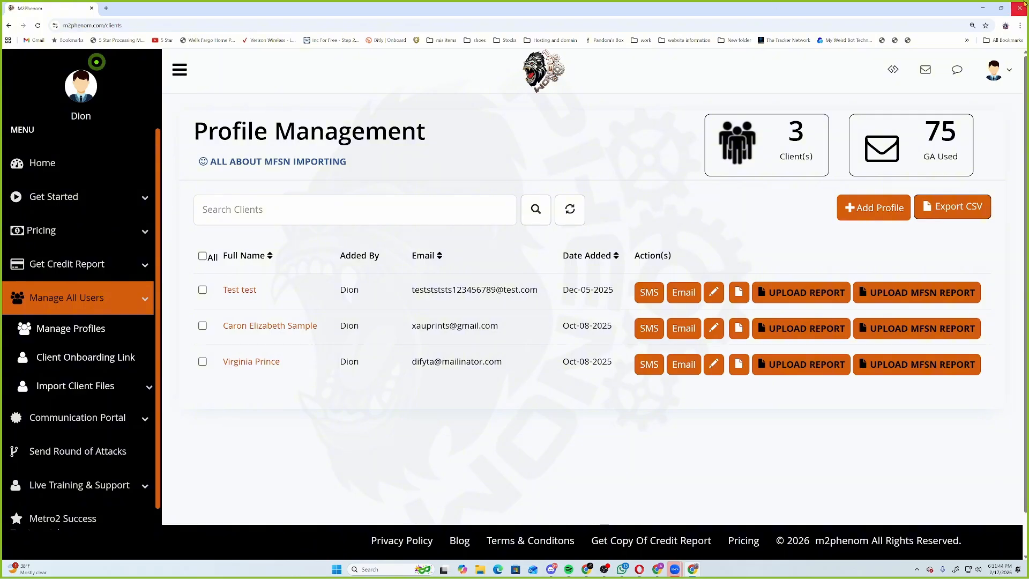
Start a new profile, show hidden fields, and enter the client's first and last name.
{"action": "left_click", "coordinate": [844, 213]}
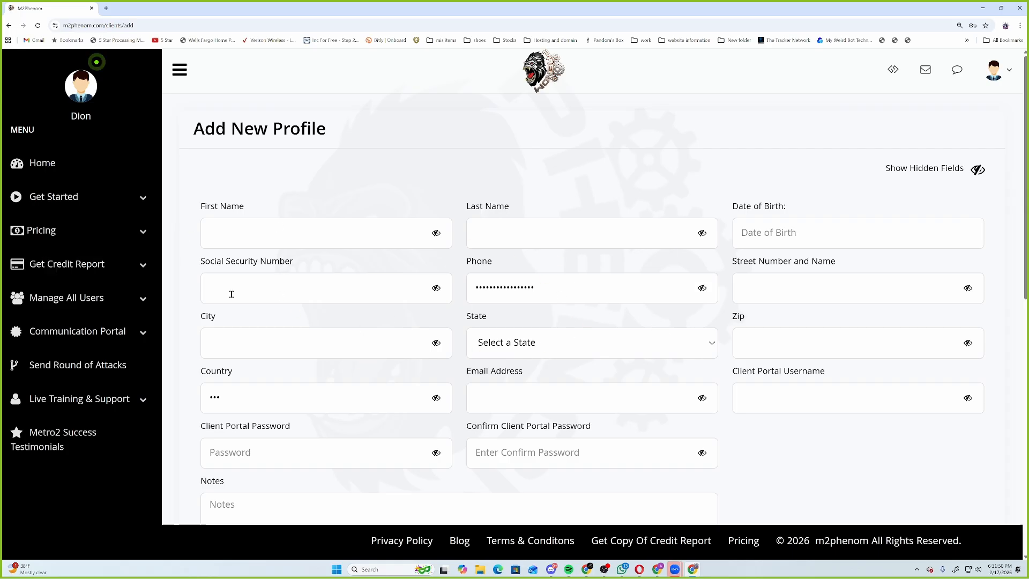
{"action": "left_click", "coordinate": [254, 224]}
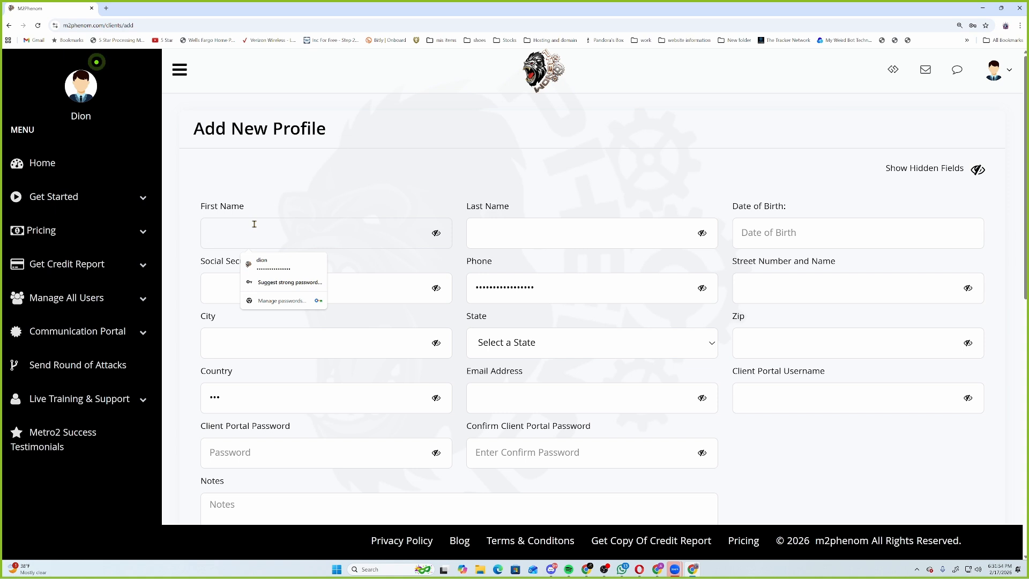
{"action": "type", "text": "••••"}
{"action": "left_click", "coordinate": [976, 167]}
{"action": "left_click", "coordinate": [239, 241]}
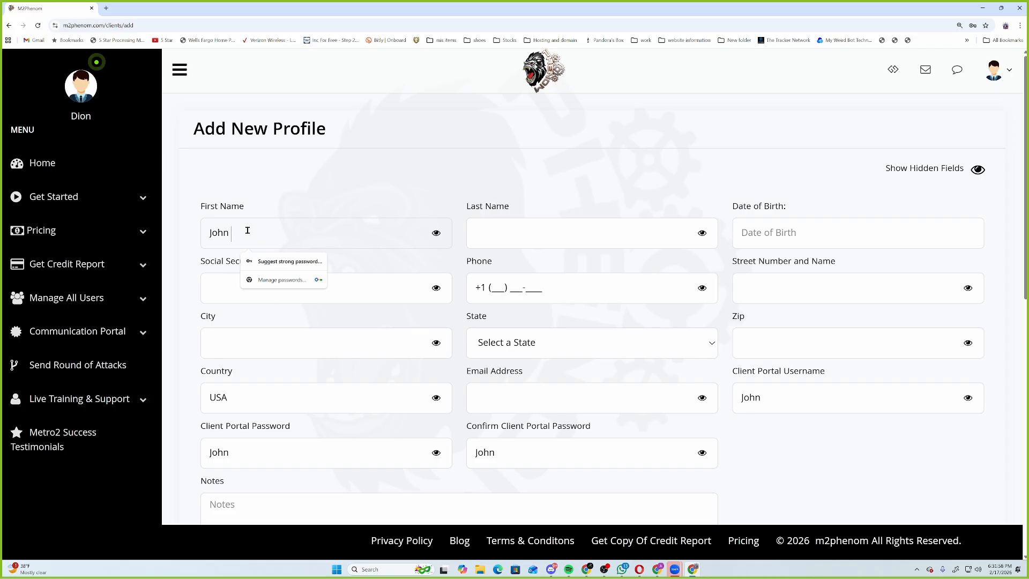
{"action": "key", "text": "BackSpace"}
{"action": "key", "text": "Tab"}
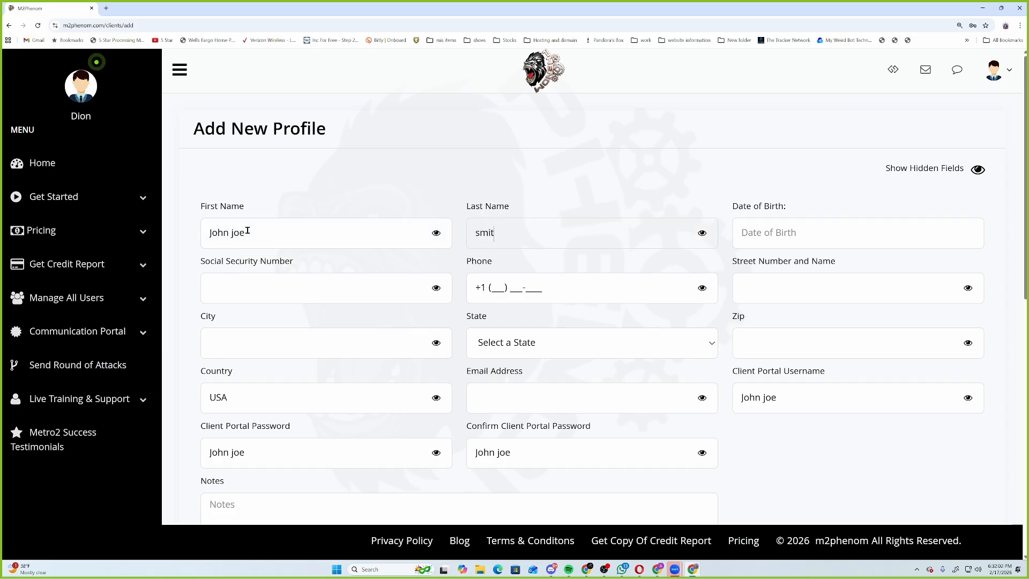
{"action": "key", "text": "BackSpace"}
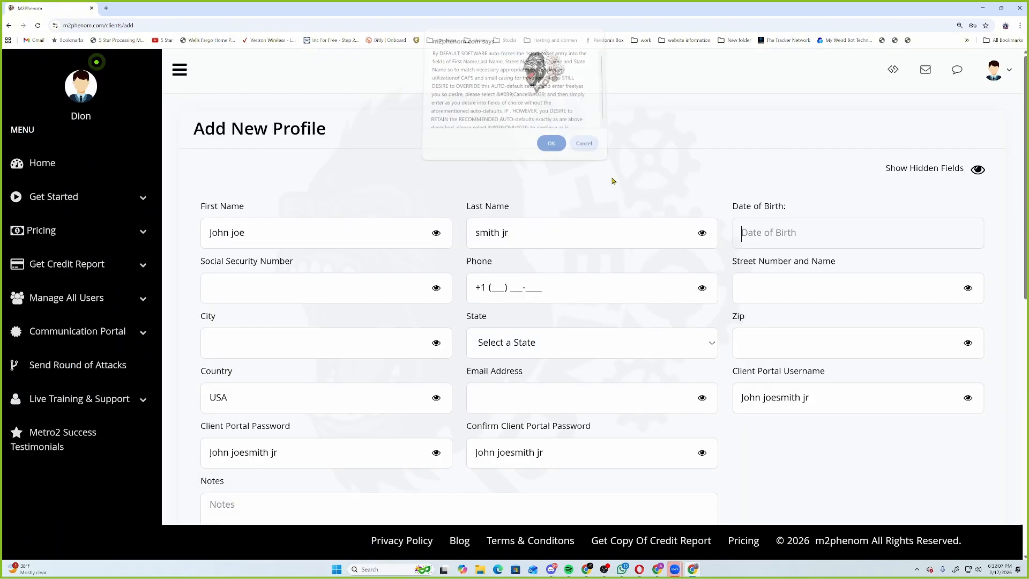
{"action": "left_click", "coordinate": [552, 145]}
Enter date of birth 01/01/1990 and the client's Social Security number.
{"action": "left_click", "coordinate": [898, 244]}
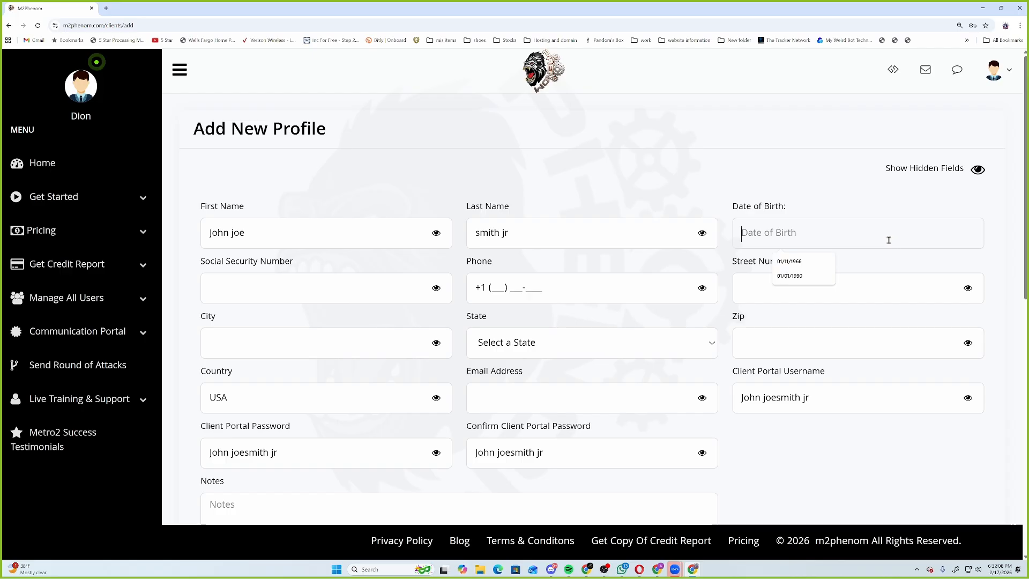
{"action": "type", "text": "01/01/1"}
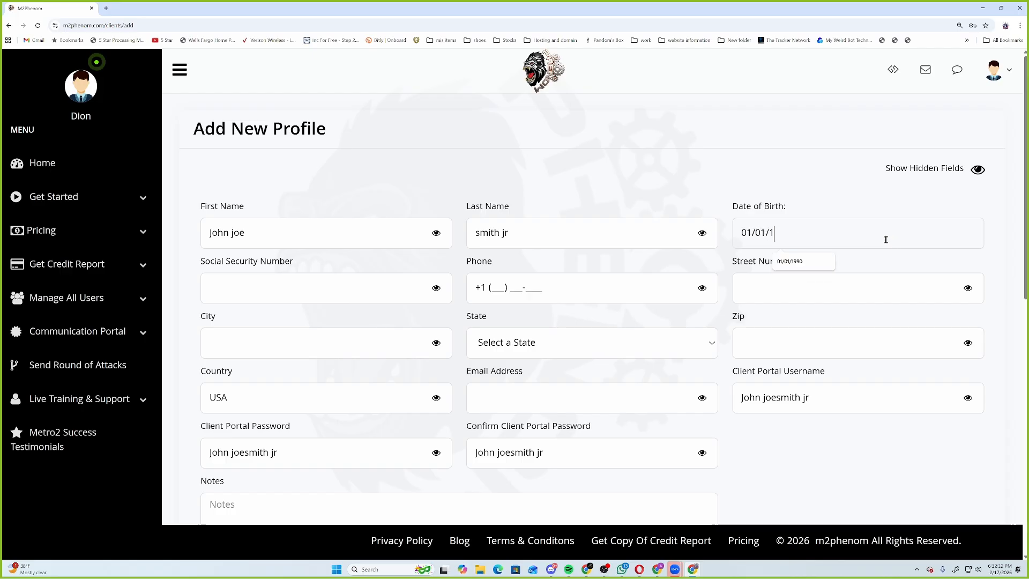
{"action": "type", "text": "990"}
{"action": "key", "text": "Tab"}
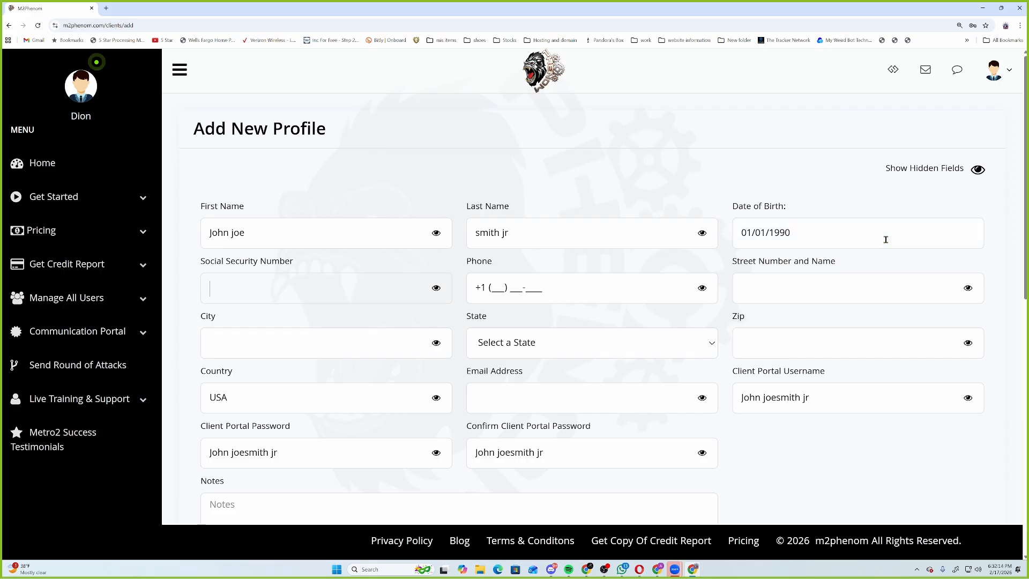
{"action": "type", "text": "000-00-1234"}
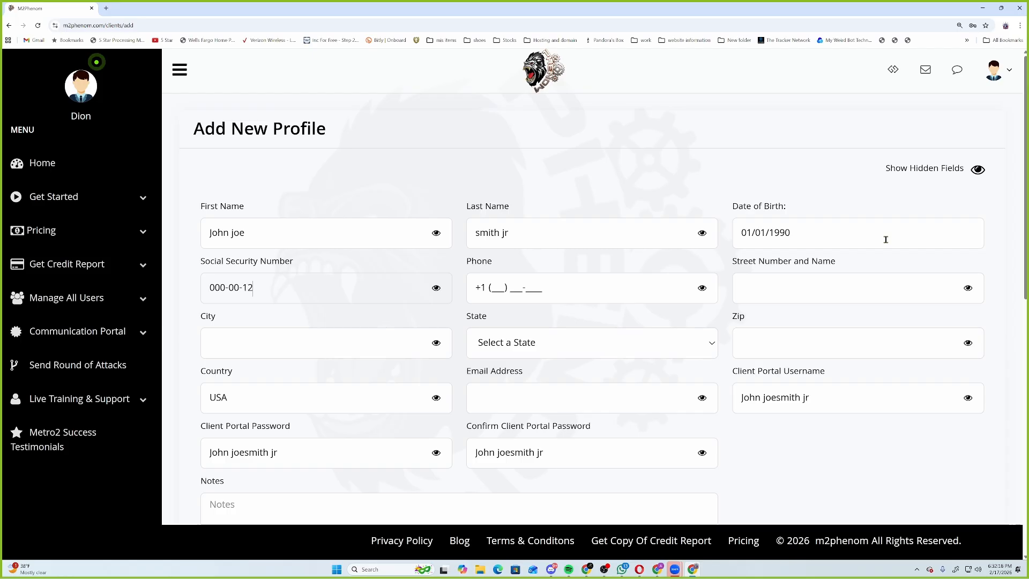
Enter the client's phone number and street address including the apartment number.
{"action": "left_click", "coordinate": [497, 290]}
{"action": "type", "text": "5555555555"}
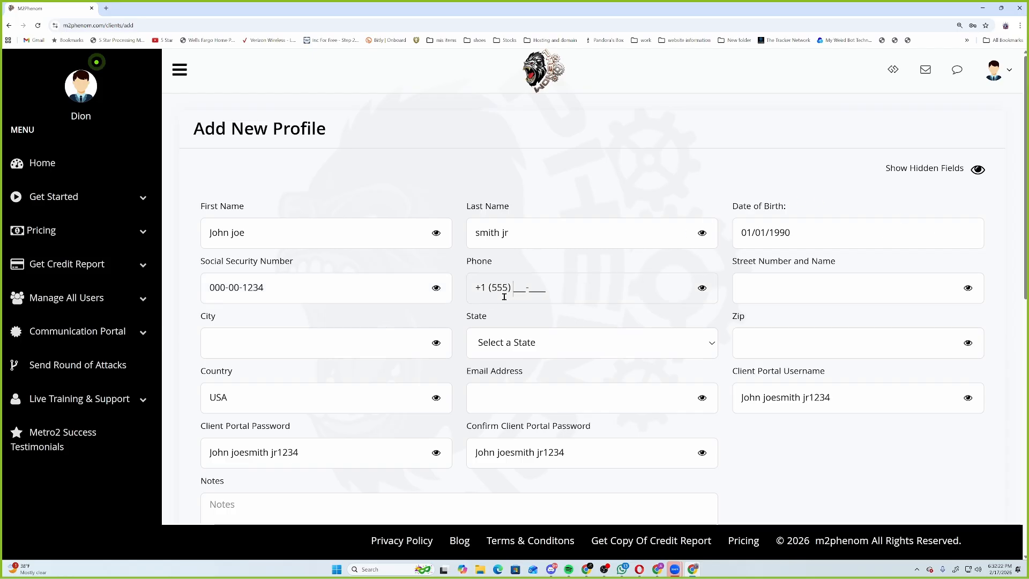
{"action": "key", "text": "Tab"}
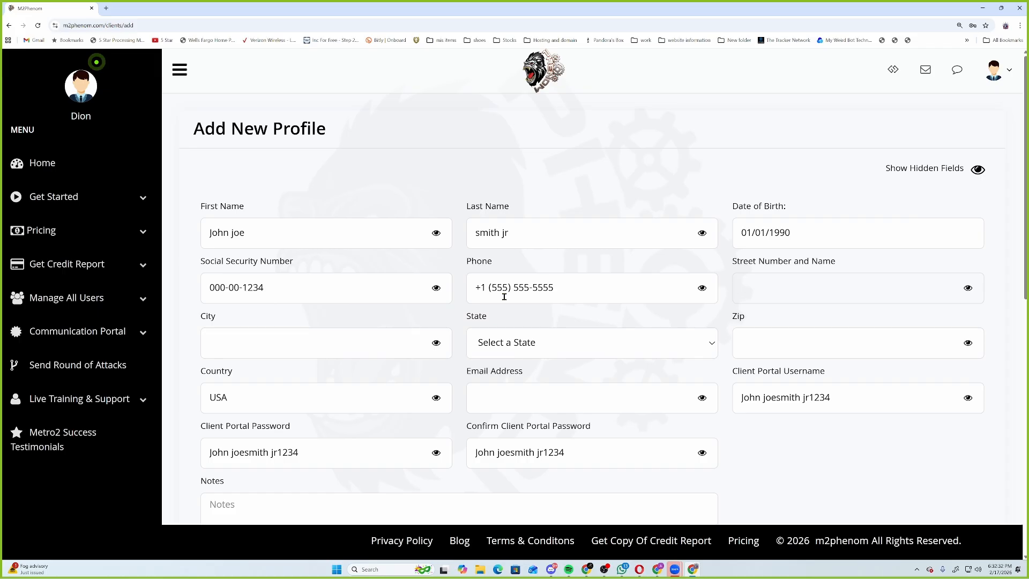
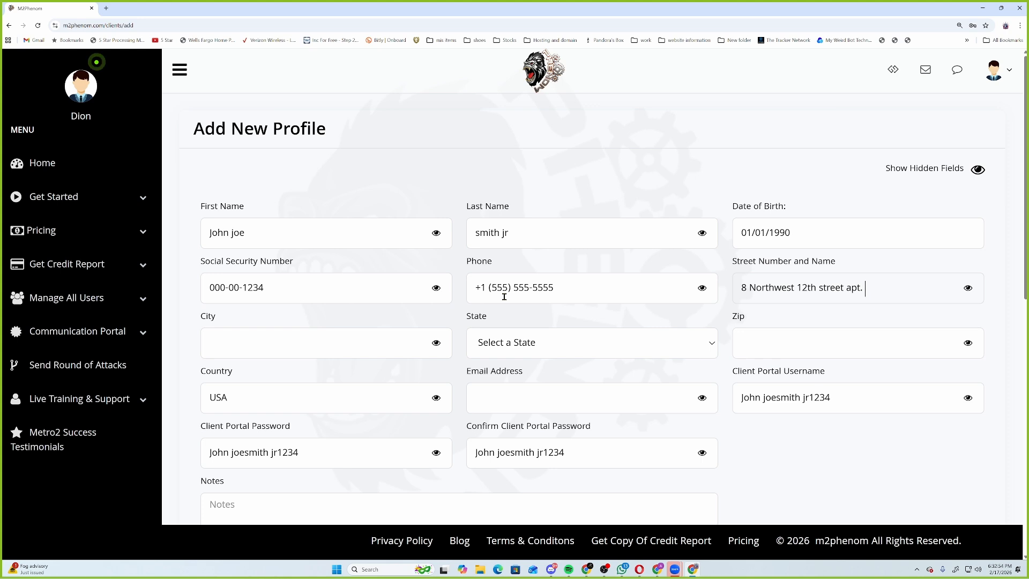
{"action": "left_click", "coordinate": [269, 335]}
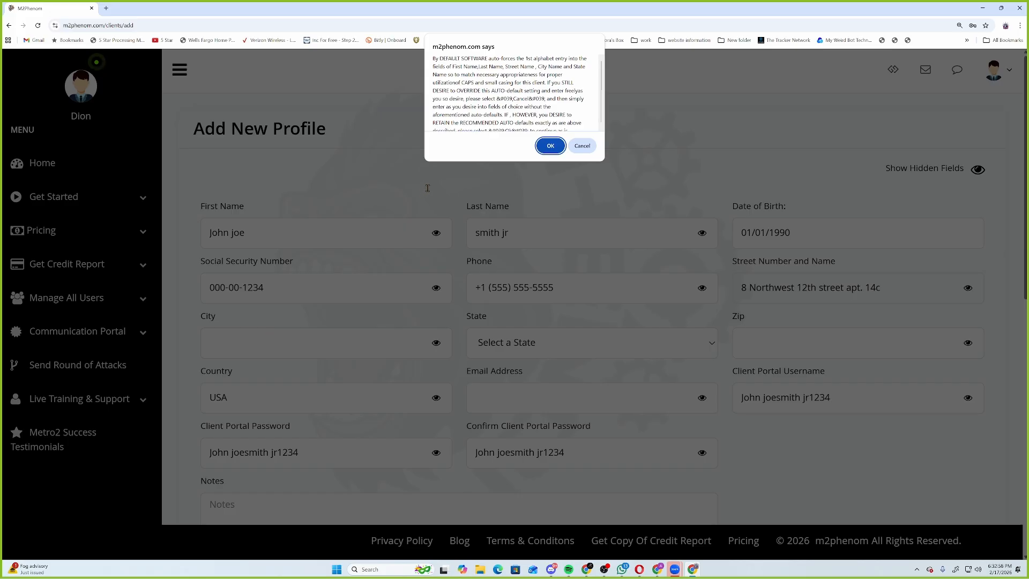
Dismiss the capitalisation notice and enter the client's city, separated with a slash.
{"action": "left_click", "coordinate": [546, 153]}
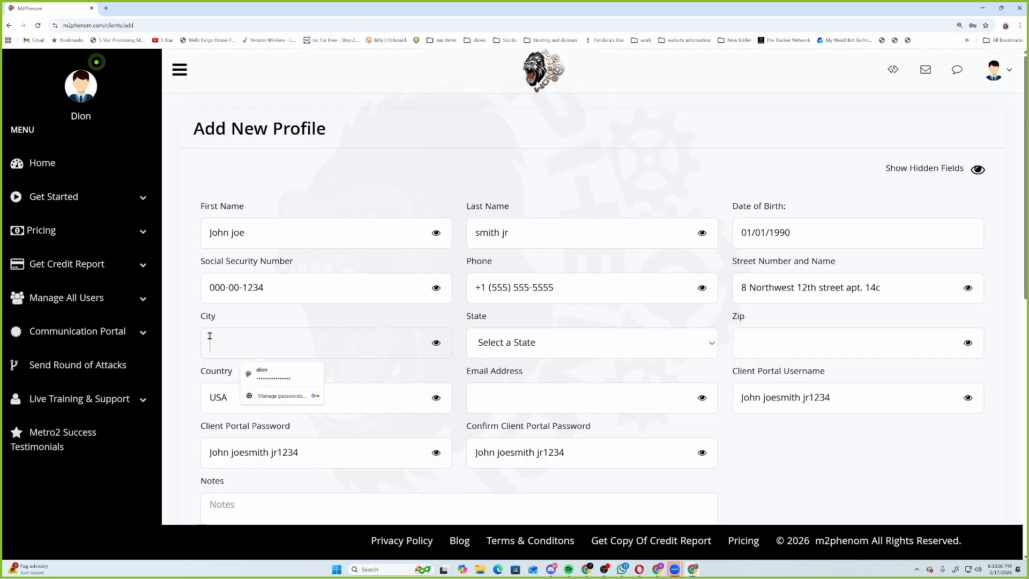
{"action": "type", "text": "Manhatte"}
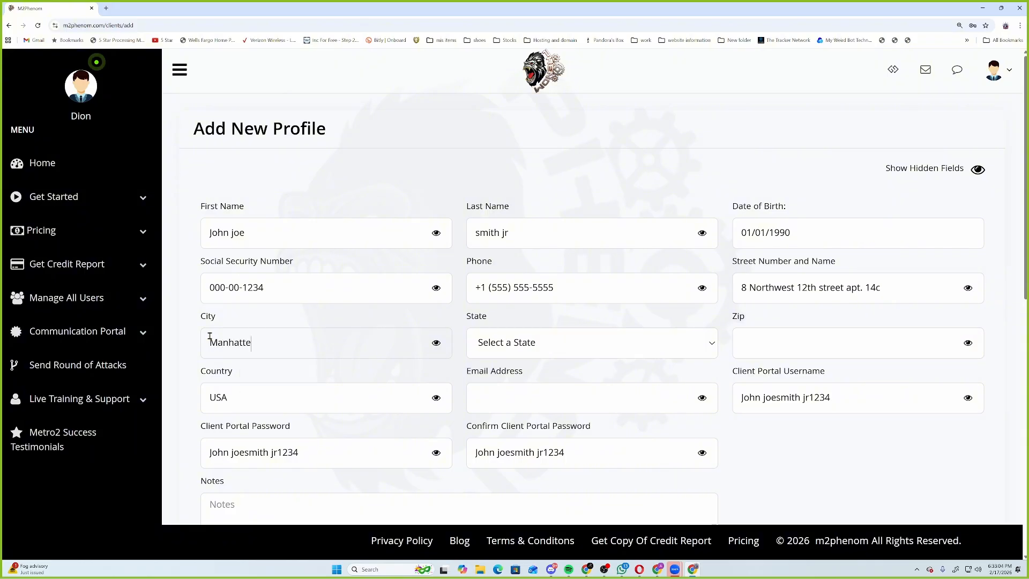
{"action": "type", "text": "n "}
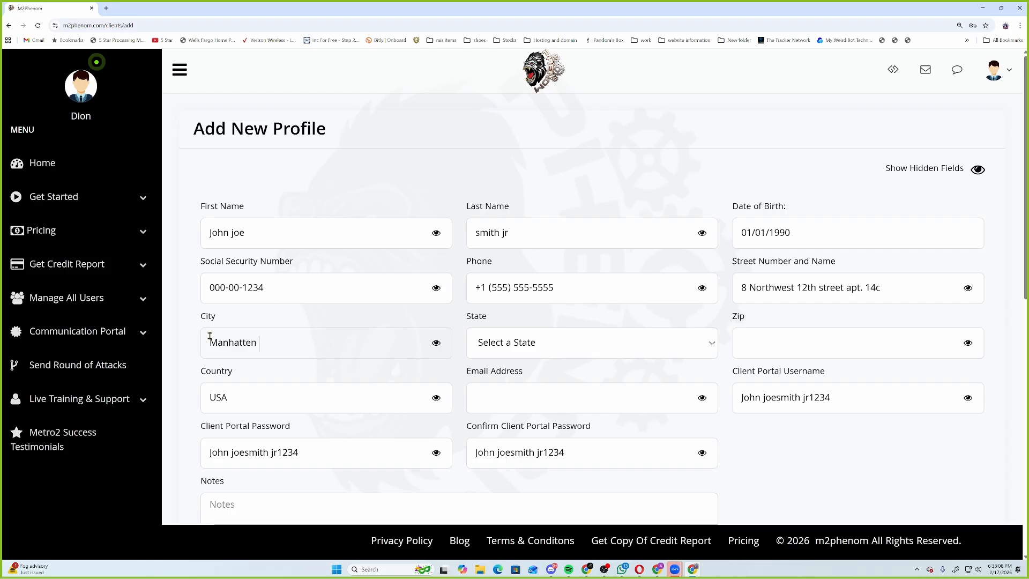
{"action": "type", "text": "New "}
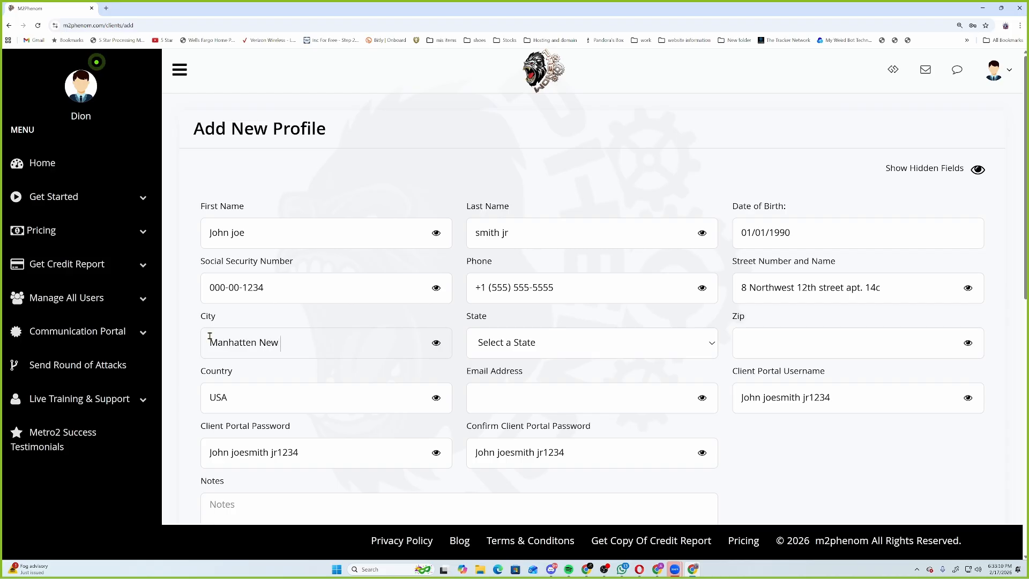
{"action": "type", "text": "york"}
{"action": "key", "text": "Left"}
{"action": "key", "text": "Left"}
{"action": "key", "text": "Left"}
{"action": "key", "text": "Left"}
{"action": "key", "text": "Left"}
{"action": "key", "text": "Left"}
{"action": "key", "text": "Left"}
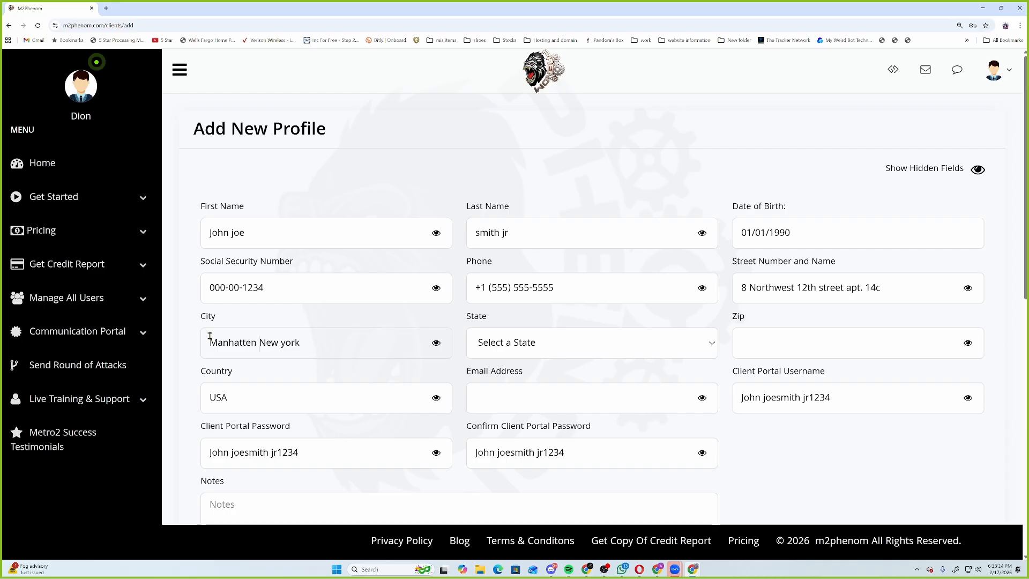
{"action": "type", "text": "/"}
Choose New York as the state and fill in the client's ZIP code.
{"action": "left_click", "coordinate": [596, 342]}
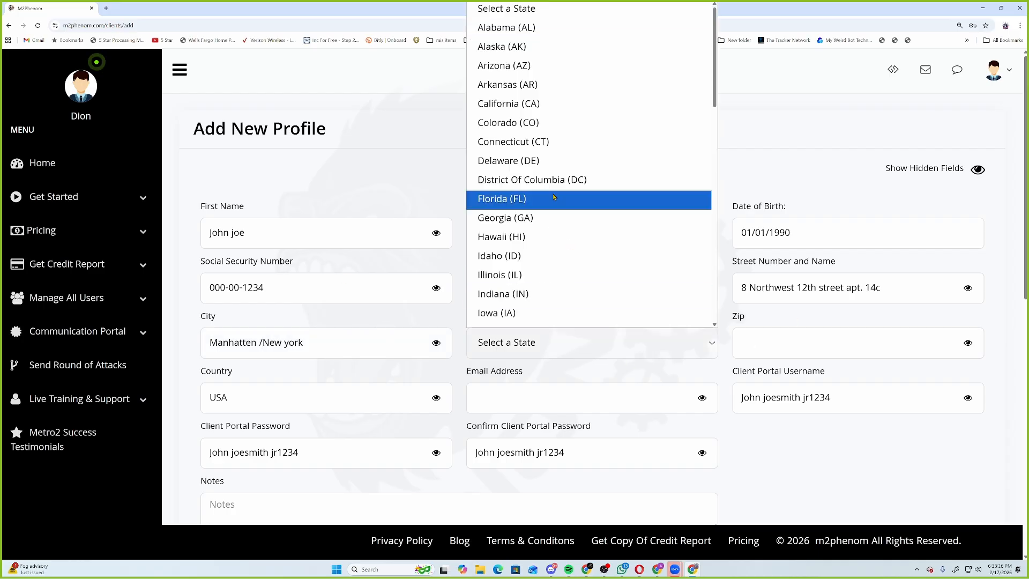
{"action": "scroll", "coordinate": [554, 197], "scroll_direction": "down", "scroll_amount": 10}
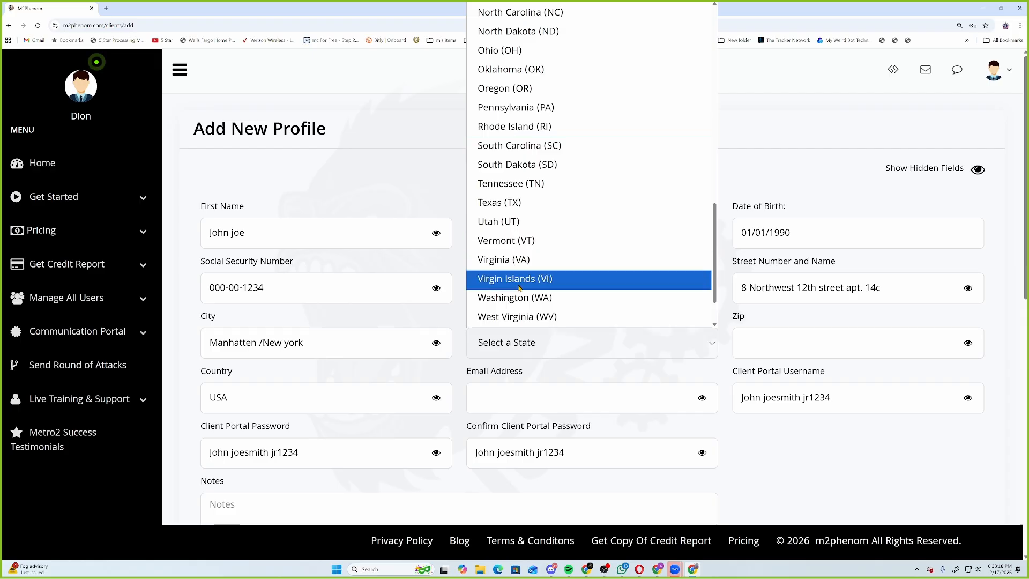
{"action": "scroll", "coordinate": [519, 289], "scroll_direction": "up", "scroll_amount": 5}
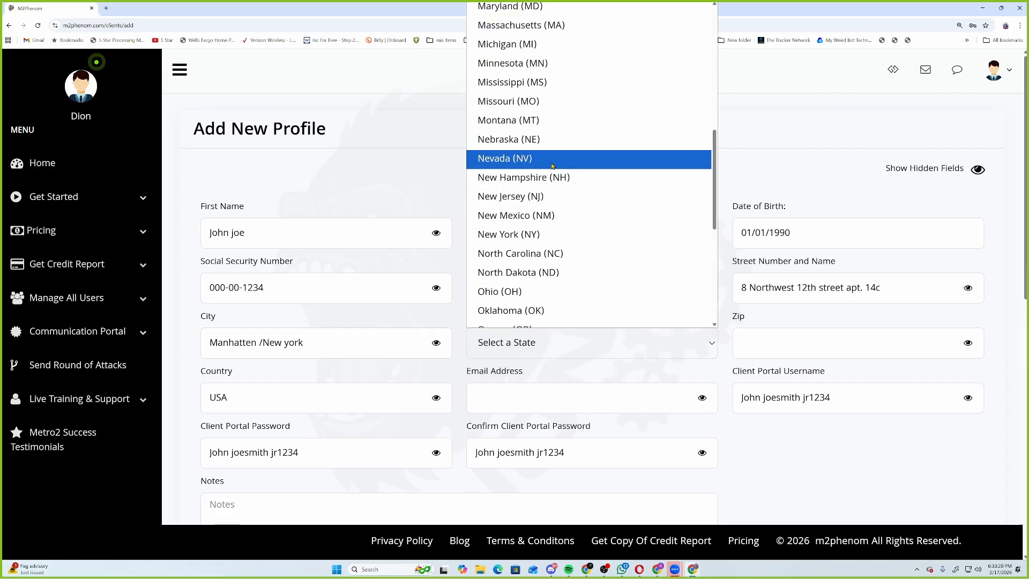
{"action": "left_click", "coordinate": [552, 234]}
{"action": "left_click", "coordinate": [796, 348]}
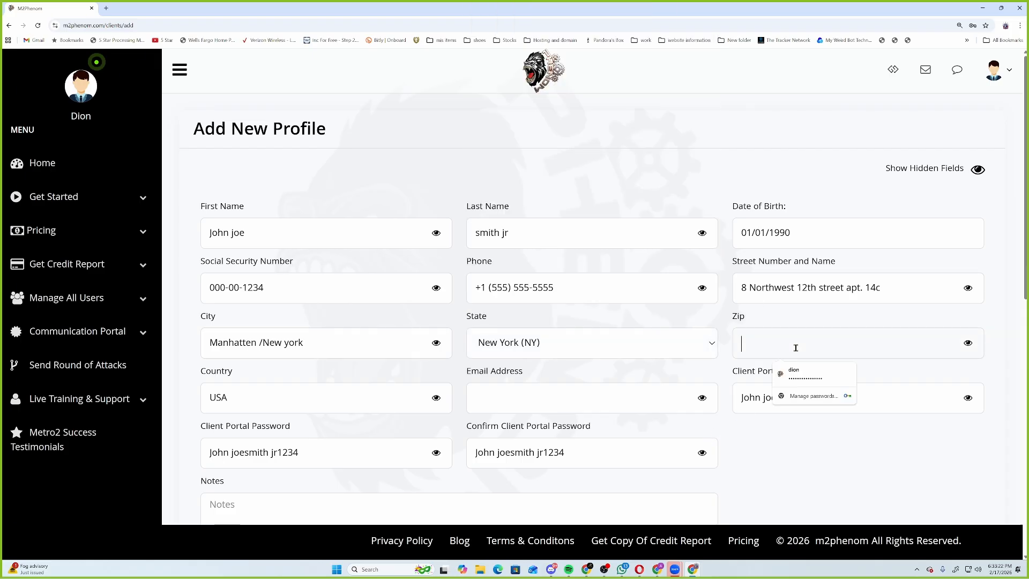
{"action": "type", "text": "10038"}
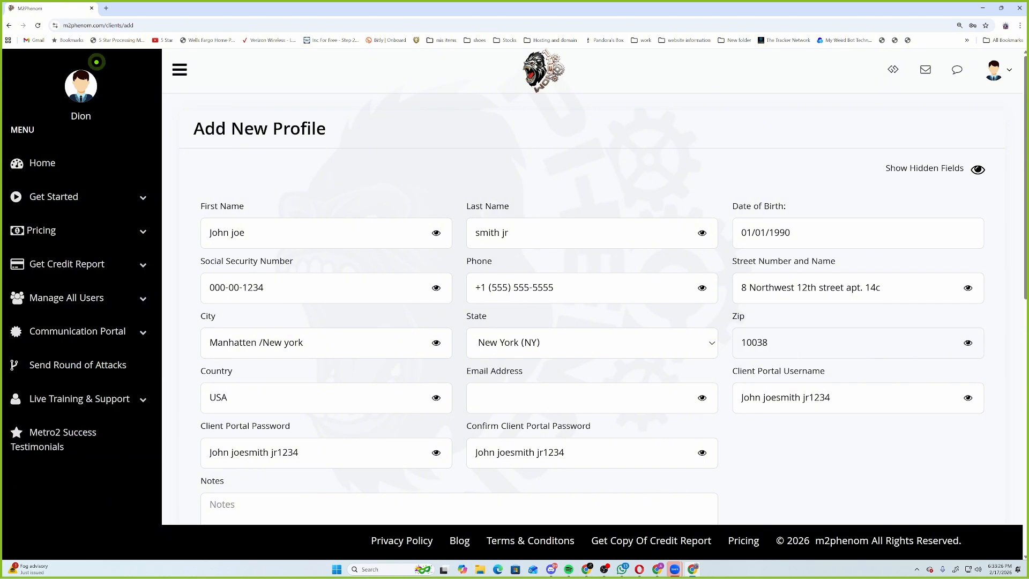
Circle the name and birth date fields in cyan and write 'Passport, ID or DL'.
{"action": "mouse_move", "coordinate": [107, 184]}
{"action": "left_mouse_down"}
{"action": "mouse_move", "coordinate": [74, 237]}
{"action": "mouse_move", "coordinate": [35, 246]}
{"action": "left_mouse_up"}
{"action": "left_click", "coordinate": [33, 196]}
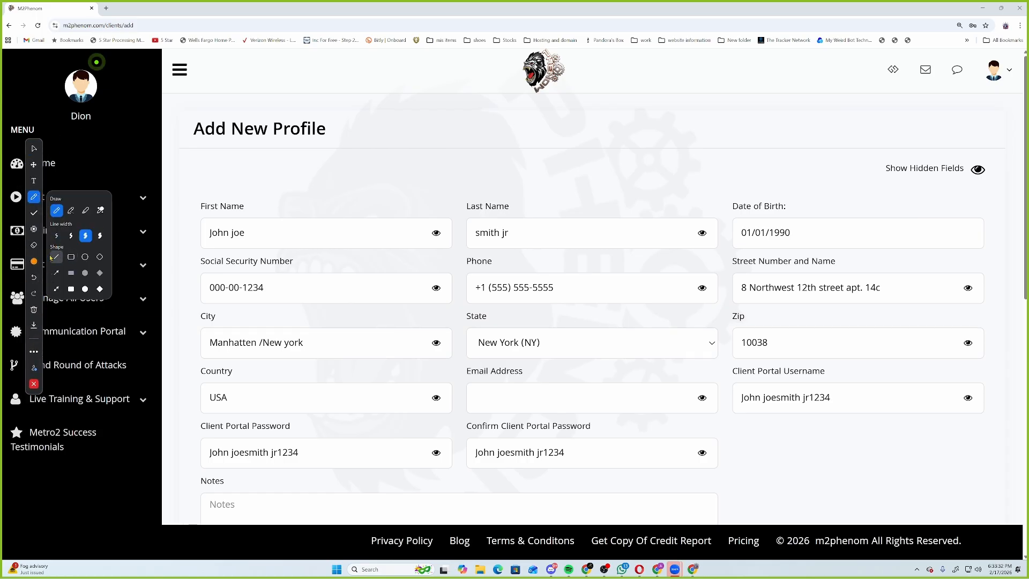
{"action": "left_click", "coordinate": [34, 261]}
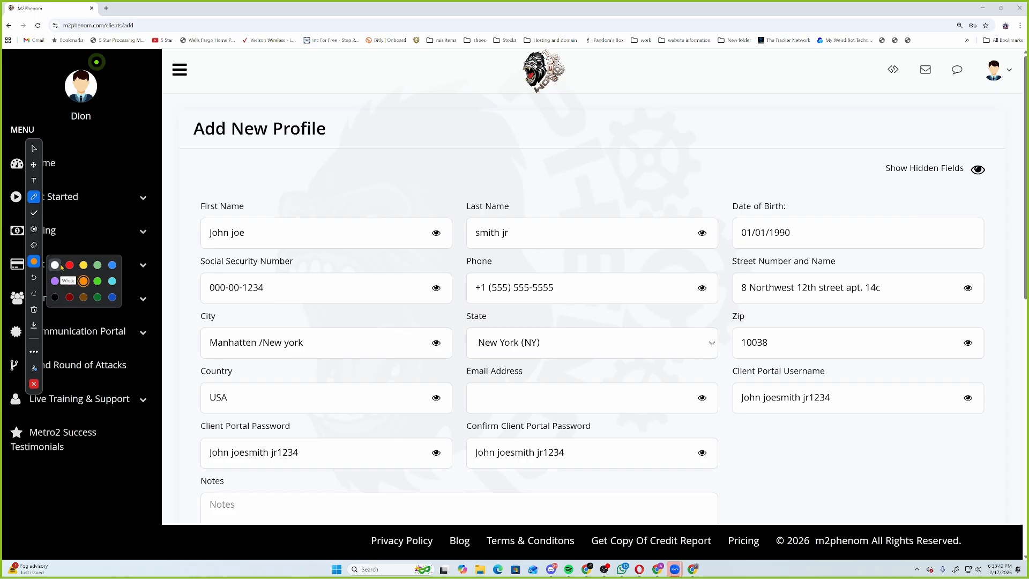
{"action": "left_click", "coordinate": [112, 281]}
{"action": "mouse_move", "coordinate": [189, 191]}
{"action": "left_mouse_down"}
{"action": "mouse_move", "coordinate": [259, 250]}
{"action": "mouse_move", "coordinate": [932, 250]}
{"action": "mouse_move", "coordinate": [993, 214]}
{"action": "mouse_move", "coordinate": [733, 190]}
{"action": "mouse_move", "coordinate": [180, 197]}
{"action": "left_mouse_up"}
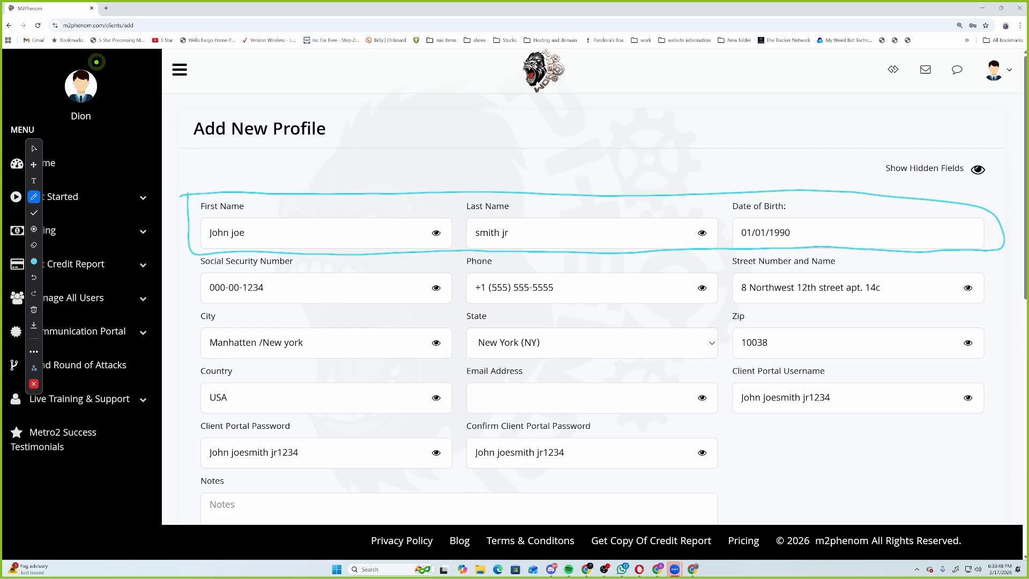
{"action": "mouse_move", "coordinate": [496, 187]}
{"action": "left_mouse_down"}
{"action": "mouse_move", "coordinate": [495, 178]}
{"action": "mouse_move", "coordinate": [528, 187]}
{"action": "left_mouse_up"}
{"action": "mouse_move", "coordinate": [551, 193]}
{"action": "left_mouse_down"}
{"action": "mouse_move", "coordinate": [555, 179]}
{"action": "mouse_move", "coordinate": [609, 174]}
{"action": "mouse_move", "coordinate": [616, 187]}
{"action": "mouse_move", "coordinate": [719, 197]}
{"action": "mouse_move", "coordinate": [678, 157]}
{"action": "mouse_move", "coordinate": [624, 164]}
{"action": "mouse_move", "coordinate": [622, 188]}
{"action": "mouse_move", "coordinate": [639, 188]}
{"action": "left_mouse_up"}
{"action": "left_click_drag", "start_coordinate": [639, 171], "coordinate": [641, 187]}
{"action": "mouse_move", "coordinate": [675, 185]}
{"action": "left_mouse_down"}
{"action": "mouse_move", "coordinate": [683, 177]}
{"action": "mouse_move", "coordinate": [683, 187]}
{"action": "mouse_move", "coordinate": [714, 187]}
{"action": "left_mouse_up"}
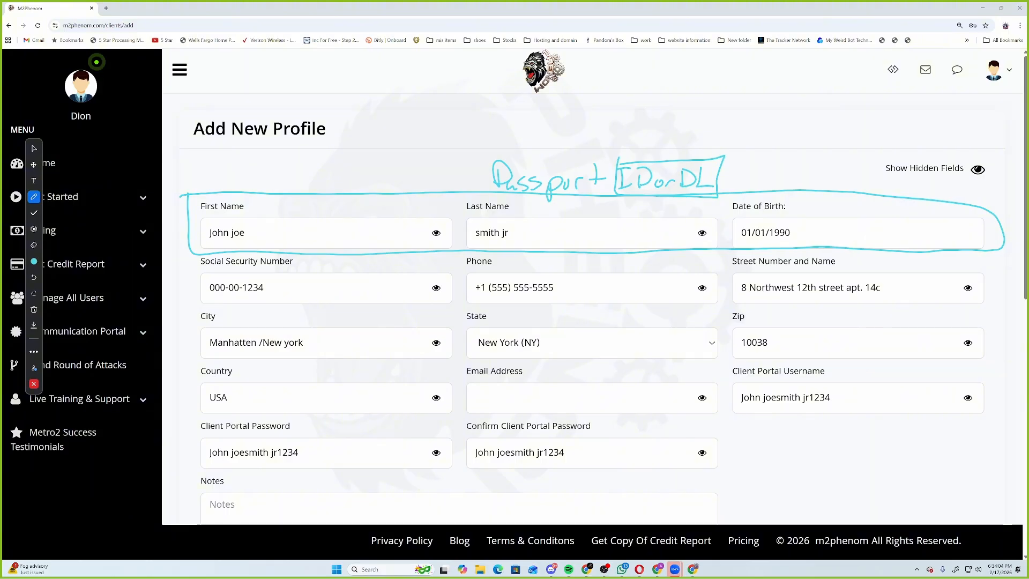
Box the Social Security Number field in orange and write 'SSC, W2 1st pg'.
{"action": "left_click", "coordinate": [34, 261]}
{"action": "left_click", "coordinate": [84, 281]}
{"action": "mouse_move", "coordinate": [194, 254]}
{"action": "left_mouse_down"}
{"action": "mouse_move", "coordinate": [280, 306]}
{"action": "mouse_move", "coordinate": [455, 308]}
{"action": "mouse_move", "coordinate": [443, 248]}
{"action": "mouse_move", "coordinate": [184, 251]}
{"action": "left_mouse_up"}
{"action": "mouse_move", "coordinate": [308, 257]}
{"action": "left_mouse_down"}
{"action": "mouse_move", "coordinate": [295, 272]}
{"action": "mouse_move", "coordinate": [460, 280]}
{"action": "mouse_move", "coordinate": [462, 246]}
{"action": "left_mouse_up"}
{"action": "mouse_move", "coordinate": [360, 256]}
{"action": "left_mouse_down"}
{"action": "mouse_move", "coordinate": [371, 264]}
{"action": "mouse_move", "coordinate": [382, 255]}
{"action": "mouse_move", "coordinate": [388, 273]}
{"action": "left_mouse_up"}
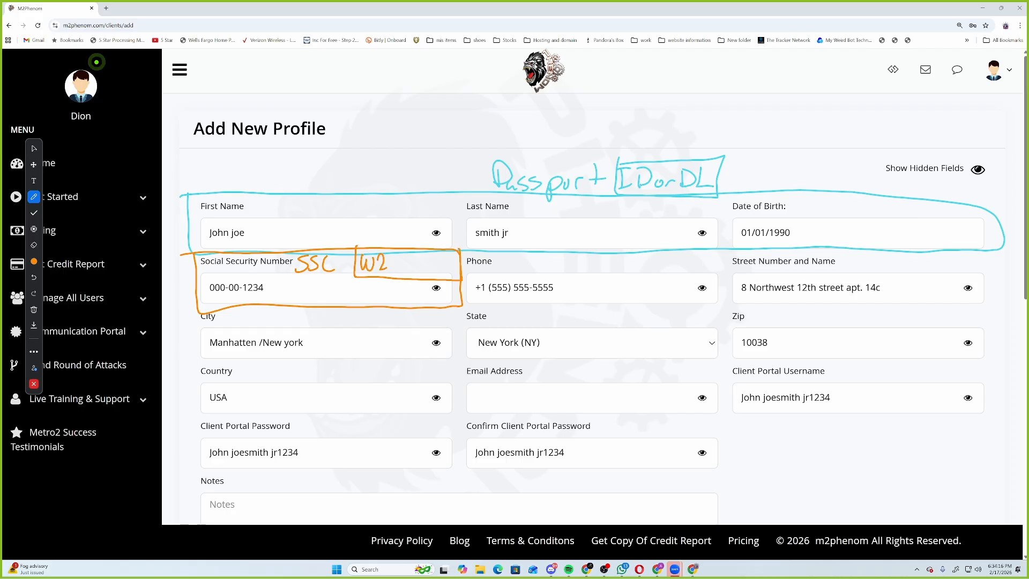
{"action": "mouse_move", "coordinate": [407, 251]}
{"action": "left_mouse_down"}
{"action": "mouse_move", "coordinate": [410, 271]}
{"action": "mouse_move", "coordinate": [440, 272]}
{"action": "left_mouse_up"}
{"action": "mouse_move", "coordinate": [443, 269]}
{"action": "left_mouse_down"}
{"action": "mouse_move", "coordinate": [451, 257]}
{"action": "mouse_move", "coordinate": [454, 269]}
{"action": "left_mouse_up"}
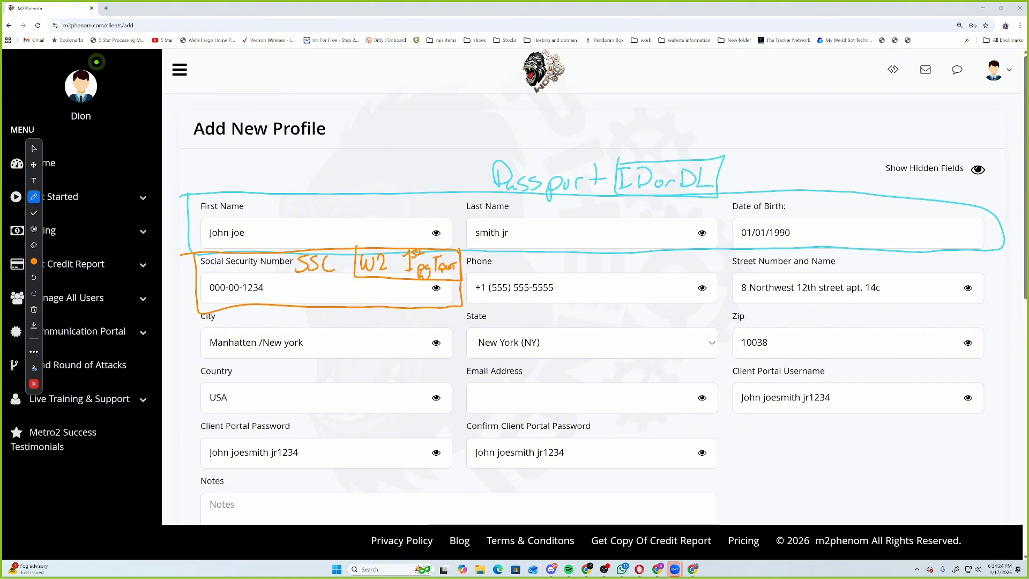
Outline the address, state and ZIP fields in green, noting bank proof is needed.
{"action": "left_click", "coordinate": [34, 261]}
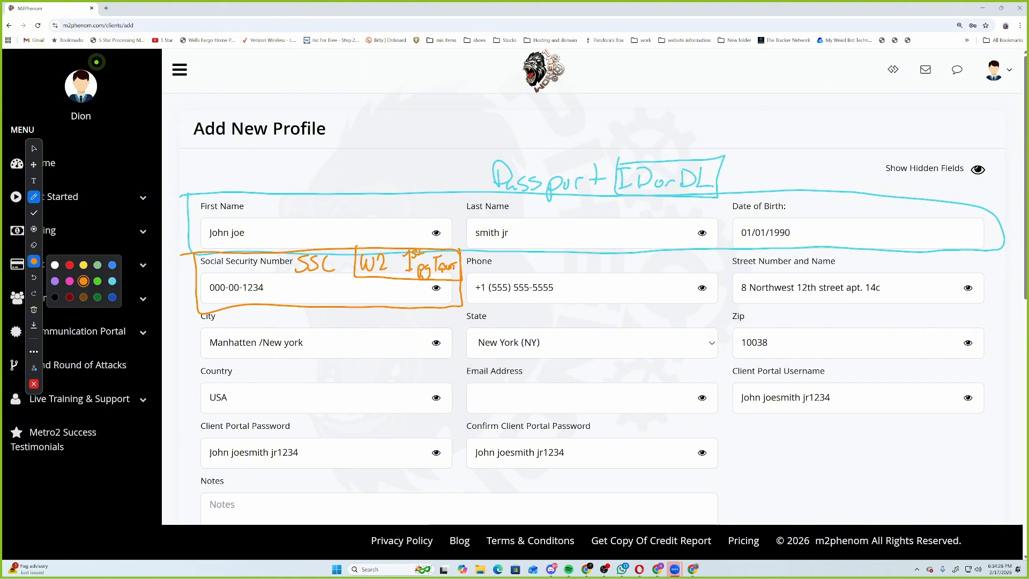
{"action": "left_click", "coordinate": [97, 281]}
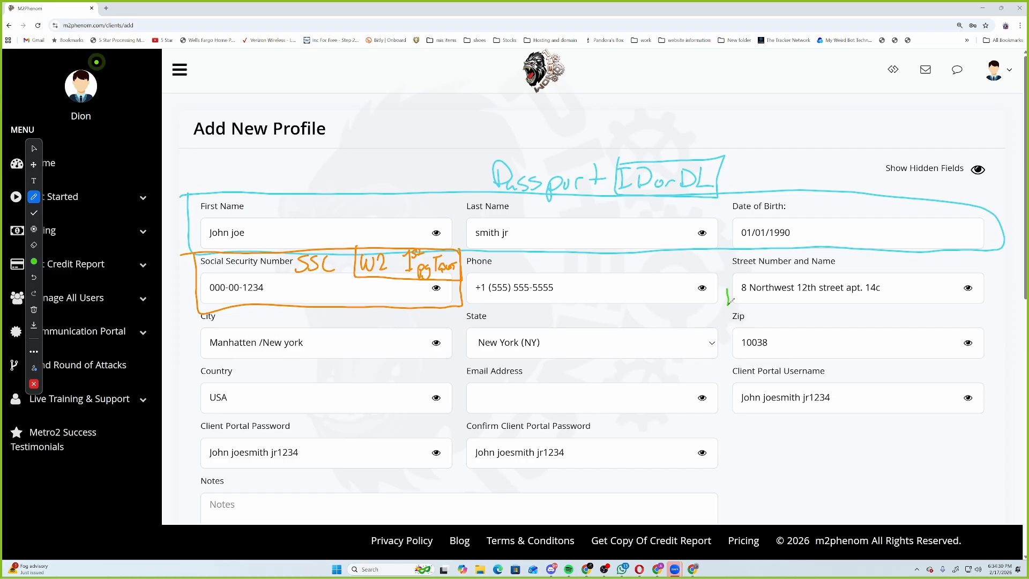
{"action": "mouse_move", "coordinate": [729, 303]}
{"action": "left_mouse_down"}
{"action": "mouse_move", "coordinate": [820, 249]}
{"action": "mouse_move", "coordinate": [998, 257]}
{"action": "mouse_move", "coordinate": [994, 365]}
{"action": "mouse_move", "coordinate": [255, 361]}
{"action": "mouse_move", "coordinate": [189, 312]}
{"action": "mouse_move", "coordinate": [726, 305]}
{"action": "left_mouse_up"}
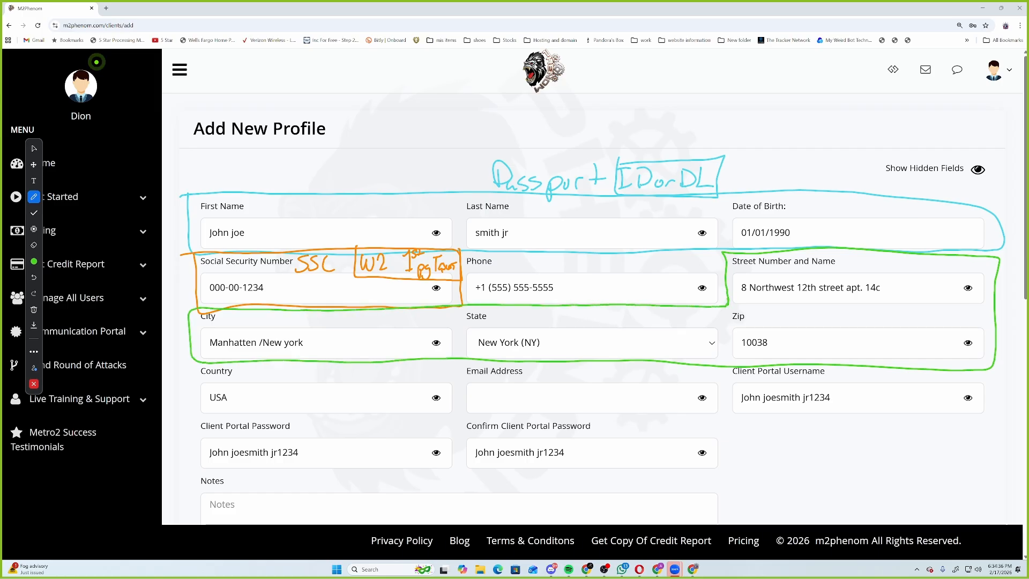
{"action": "mouse_move", "coordinate": [627, 309]}
{"action": "left_mouse_down"}
{"action": "mouse_move", "coordinate": [628, 321]}
{"action": "mouse_move", "coordinate": [643, 313]}
{"action": "mouse_move", "coordinate": [649, 324]}
{"action": "mouse_move", "coordinate": [676, 311]}
{"action": "mouse_move", "coordinate": [665, 328]}
{"action": "mouse_move", "coordinate": [727, 308]}
{"action": "left_mouse_up"}
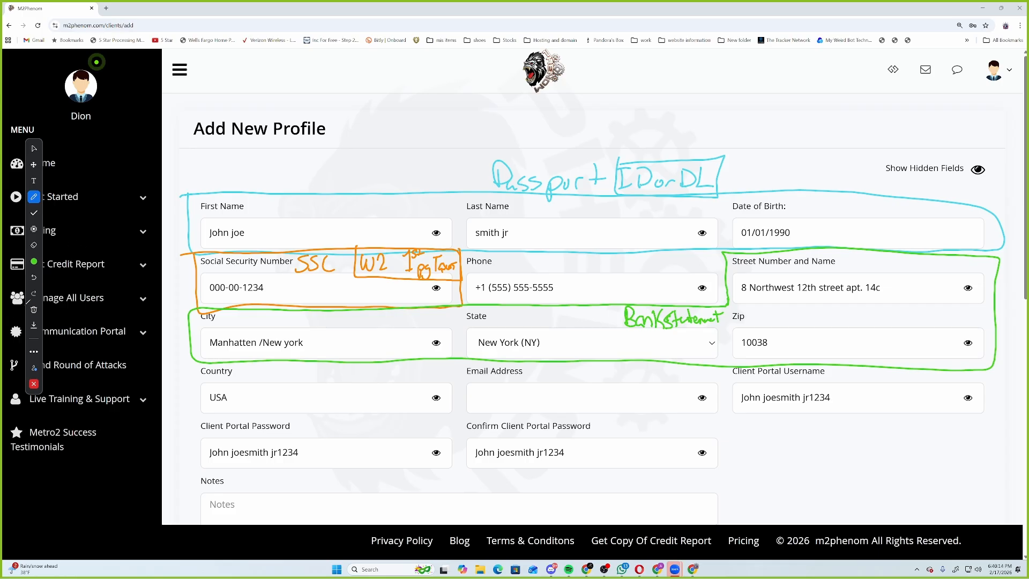
Erase all pen annotations and return to normal selection.
{"action": "left_click", "coordinate": [34, 309]}
{"action": "left_click", "coordinate": [61, 308]}
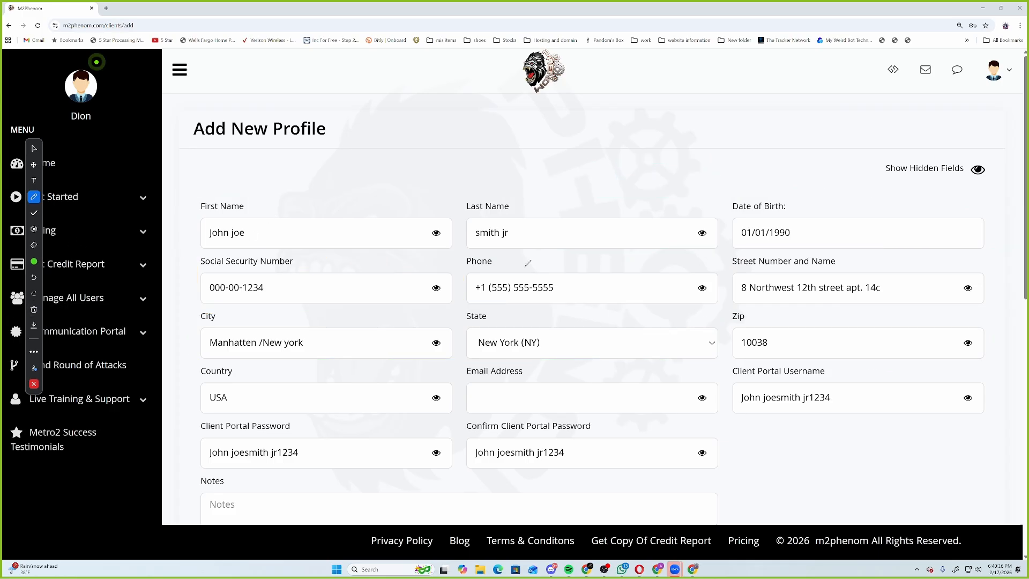
{"action": "left_click", "coordinate": [33, 149]}
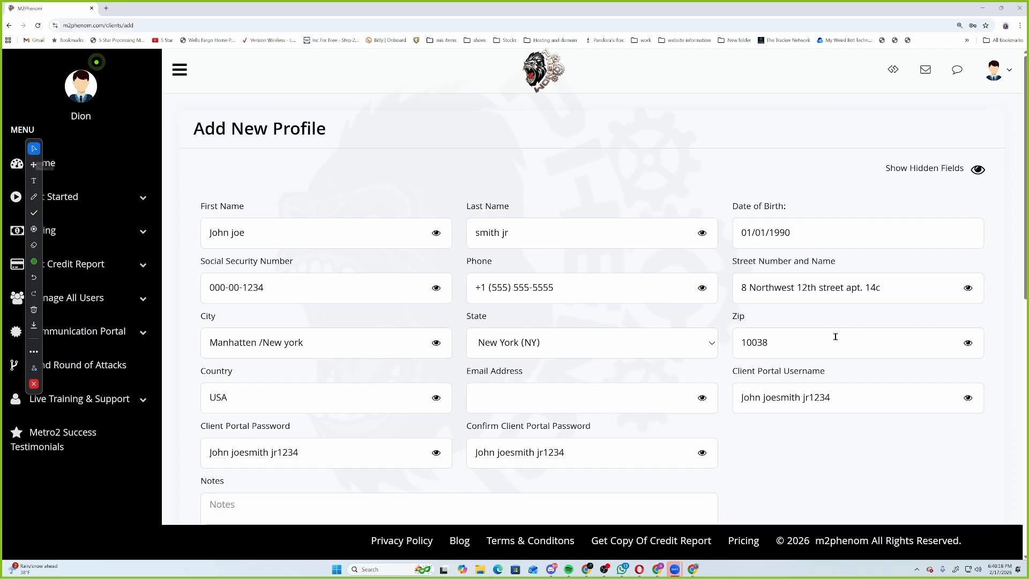
Scroll down the form, keeping EPIC PRO Report V2 as the MyFreeScoreNow report type.
{"action": "scroll", "coordinate": [494, 339], "scroll_direction": "down", "scroll_amount": 6}
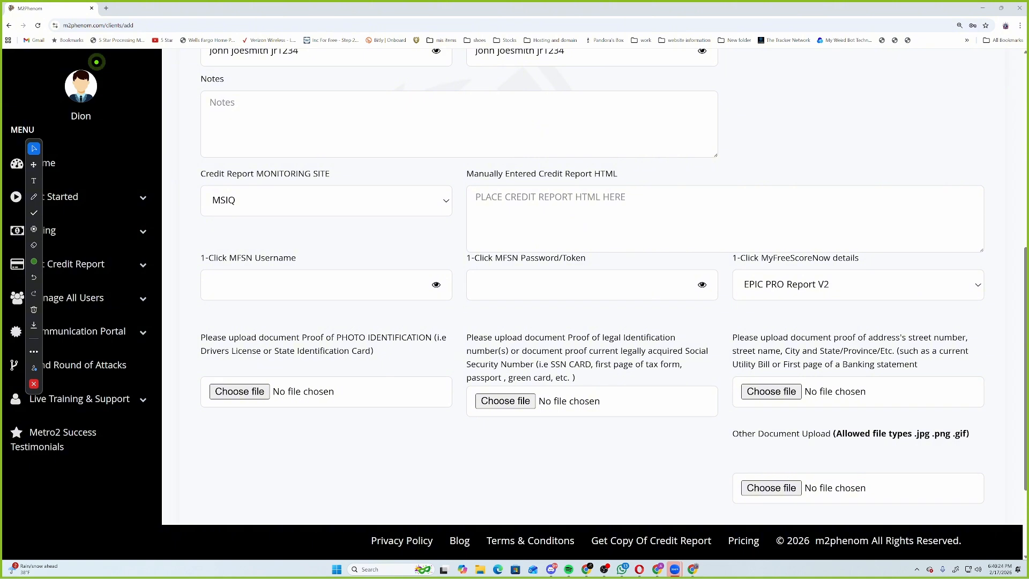
{"action": "left_click", "coordinate": [791, 287]}
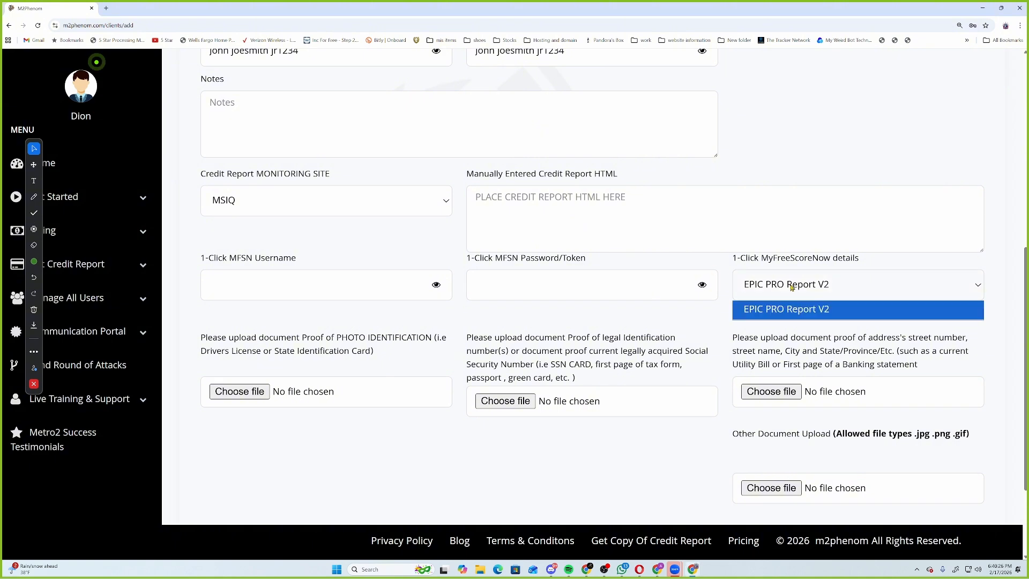
{"action": "left_click", "coordinate": [792, 287]}
{"action": "scroll", "coordinate": [456, 222], "scroll_direction": "down", "scroll_amount": 3}
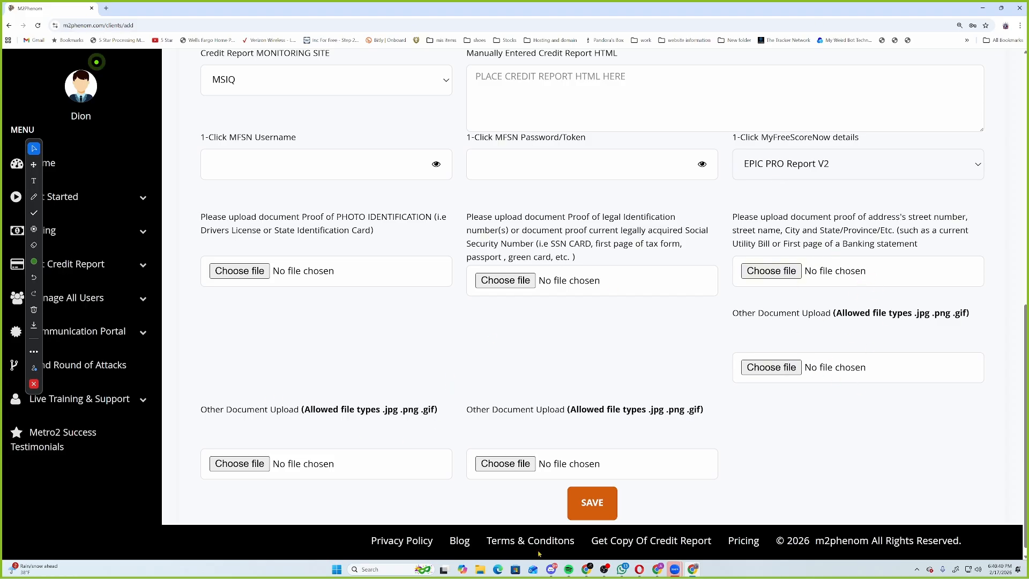
{"action": "left_click", "coordinate": [75, 298]}
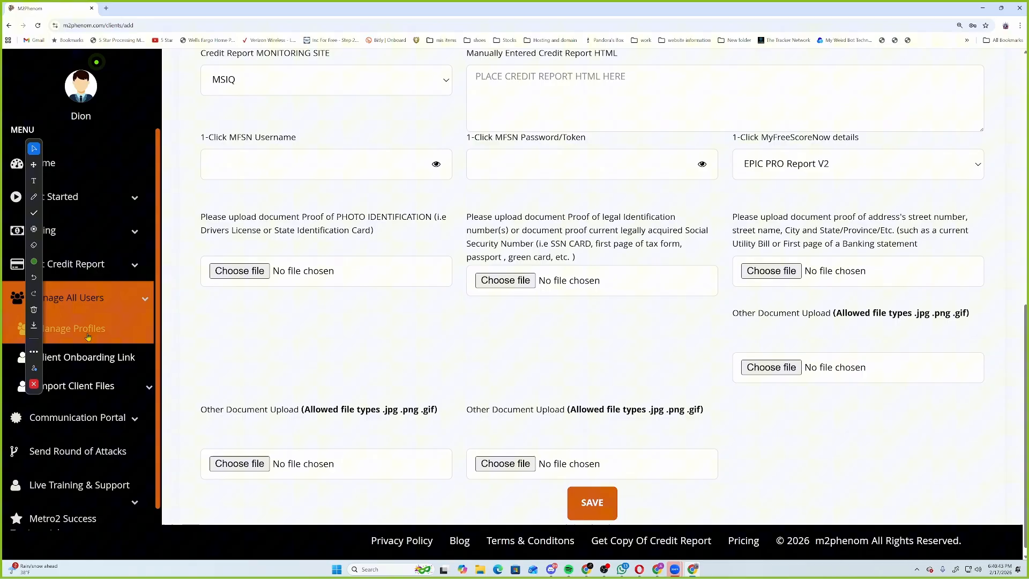
Open the sample client's profile, reveal hidden fields, and scroll to the uploaded ID documents.
{"action": "left_click", "coordinate": [54, 329]}
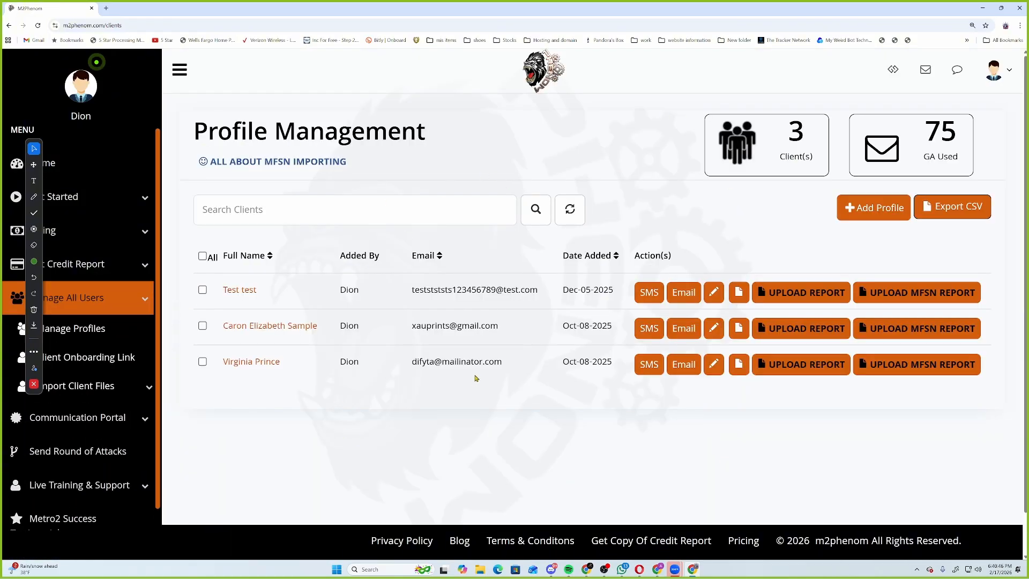
{"action": "left_click", "coordinate": [273, 325]}
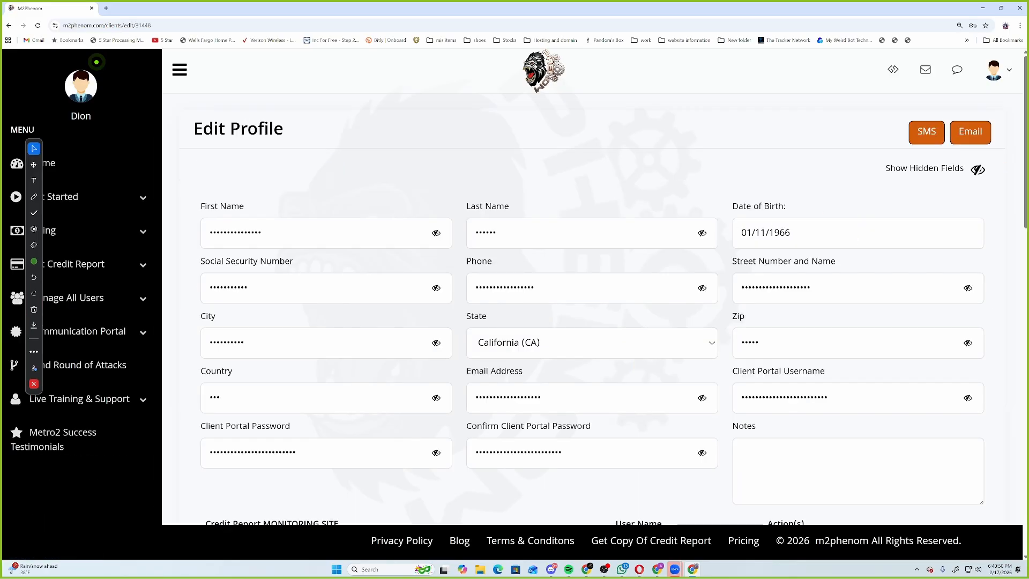
{"action": "left_click", "coordinate": [980, 170]}
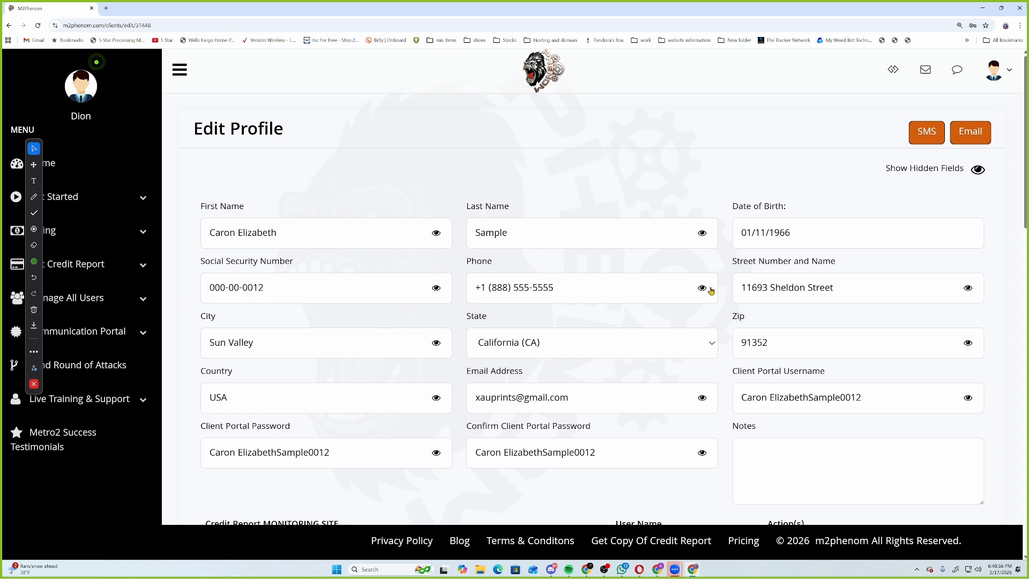
{"action": "scroll", "coordinate": [597, 280], "scroll_direction": "down", "scroll_amount": 8}
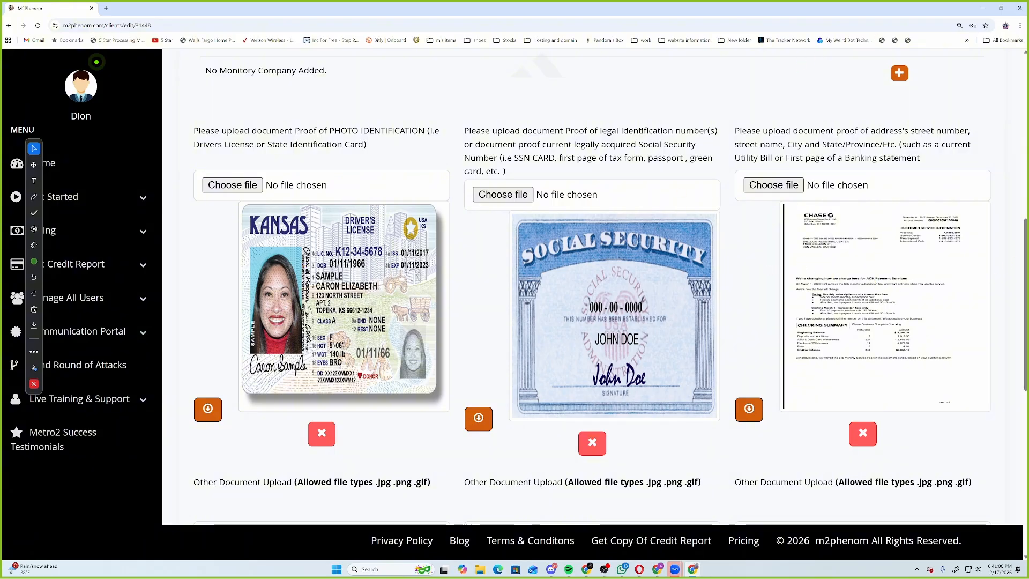
{"action": "left_click", "coordinate": [1020, 25]}
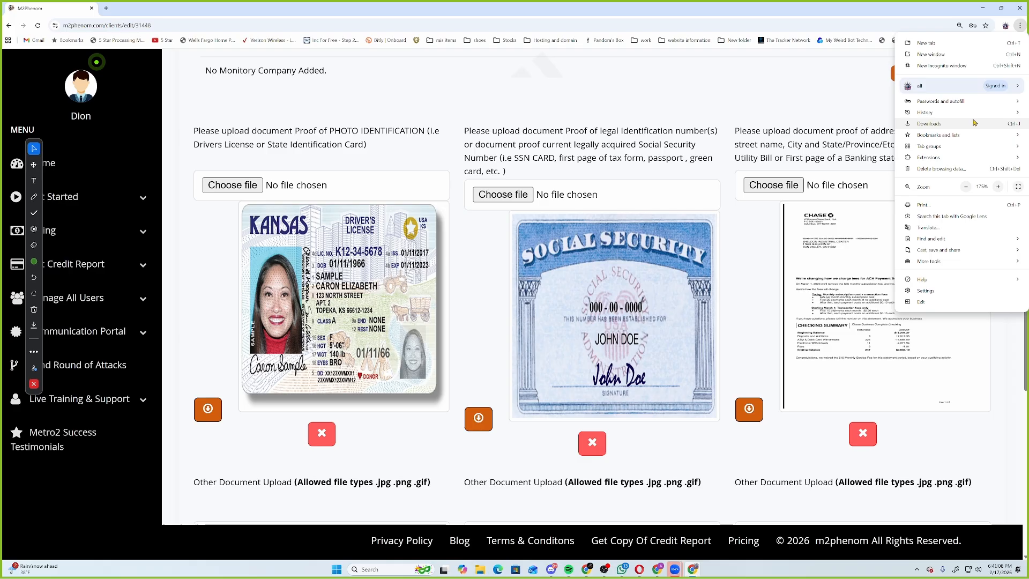
{"action": "triple_click", "coordinate": [997, 188]}
{"action": "left_click", "coordinate": [498, 255]}
{"action": "scroll", "coordinate": [498, 255], "scroll_direction": "down", "scroll_amount": 2}
{"action": "scroll", "coordinate": [499, 256], "scroll_direction": "down", "scroll_amount": 8}
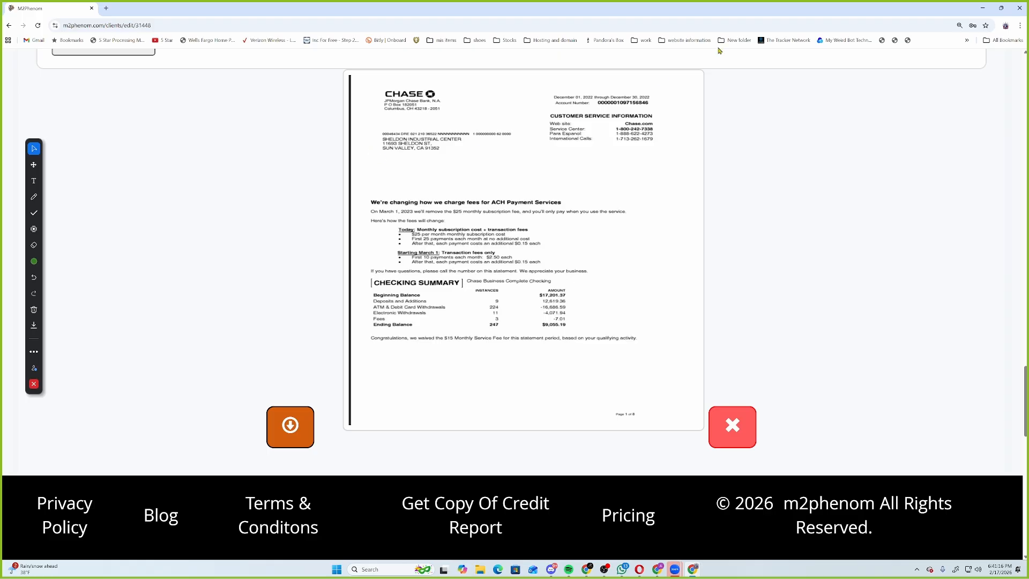
{"action": "left_click", "coordinate": [1021, 25]}
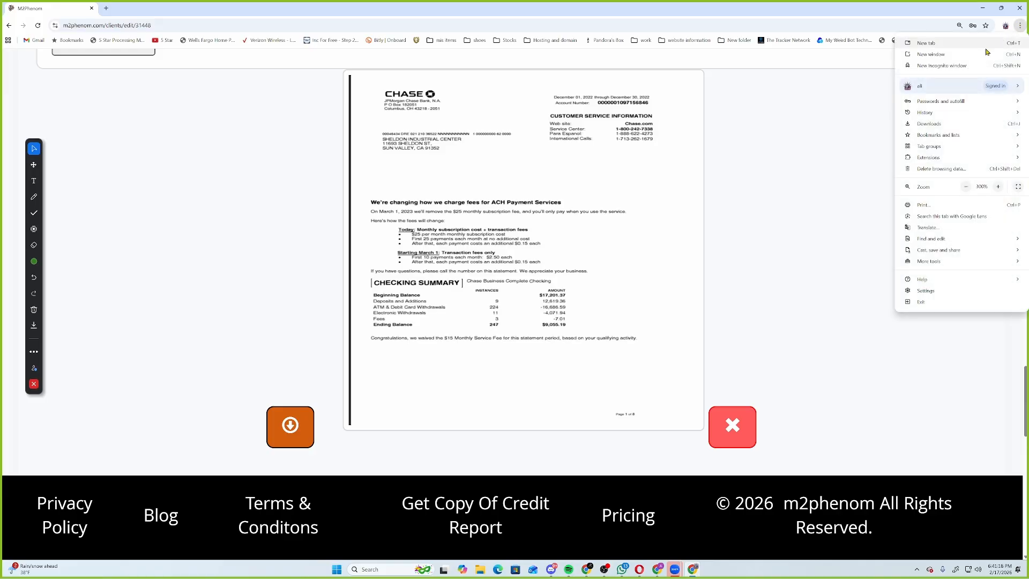
{"action": "left_click", "coordinate": [966, 186]}
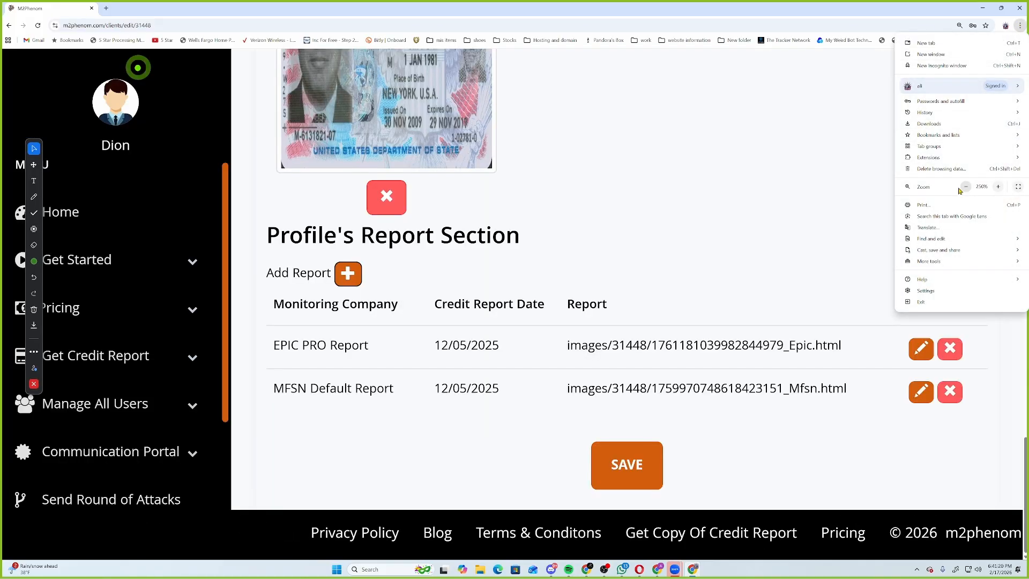
{"action": "left_click", "coordinate": [965, 186]}
{"action": "left_click", "coordinate": [966, 187]}
{"action": "left_click", "coordinate": [384, 445]}
{"action": "scroll", "coordinate": [288, 303], "scroll_direction": "up", "scroll_amount": 5}
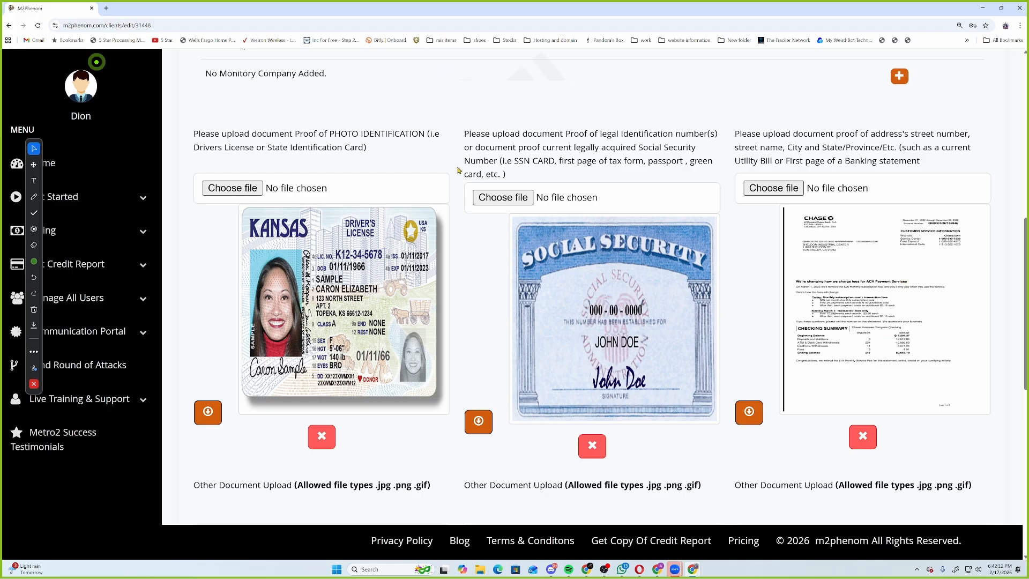
Scroll through the sample client's profile, then return to the Manage Profiles list.
{"action": "scroll", "coordinate": [394, 292], "scroll_direction": "down", "scroll_amount": 5}
{"action": "scroll", "coordinate": [394, 292], "scroll_direction": "down", "scroll_amount": 3}
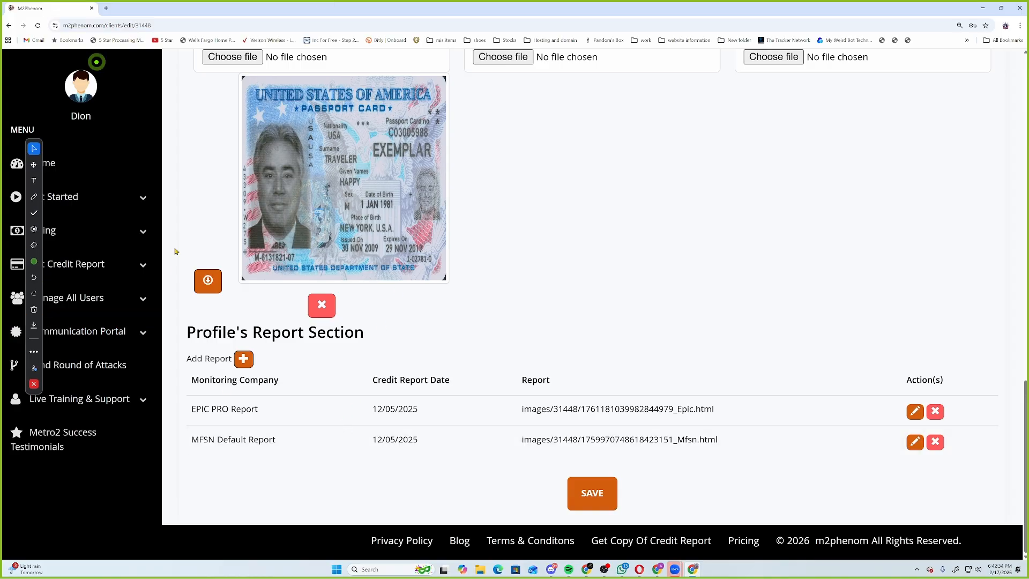
{"action": "scroll", "coordinate": [370, 319], "scroll_direction": "up", "scroll_amount": 7}
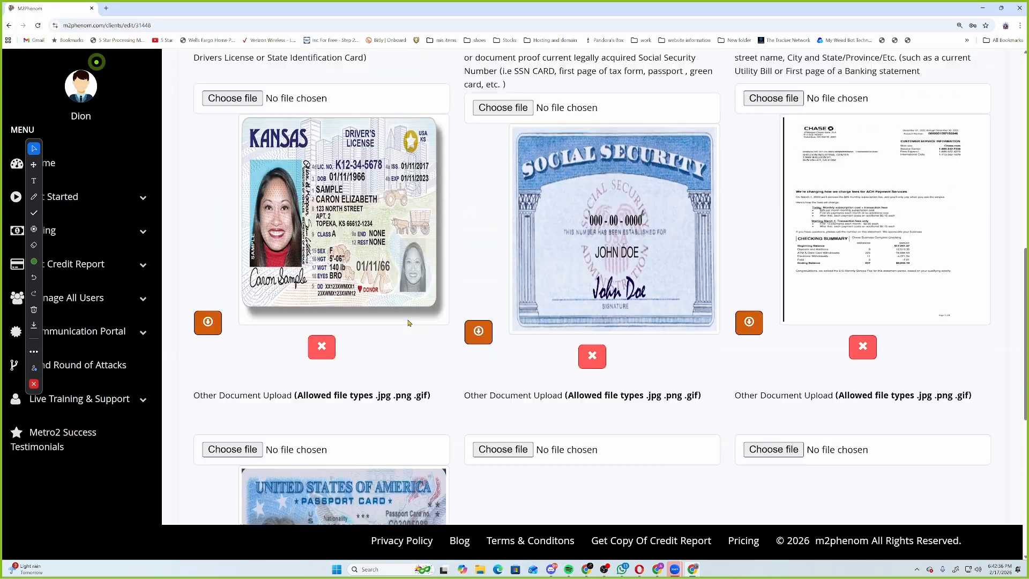
{"action": "scroll", "coordinate": [407, 322], "scroll_direction": "up", "scroll_amount": 10}
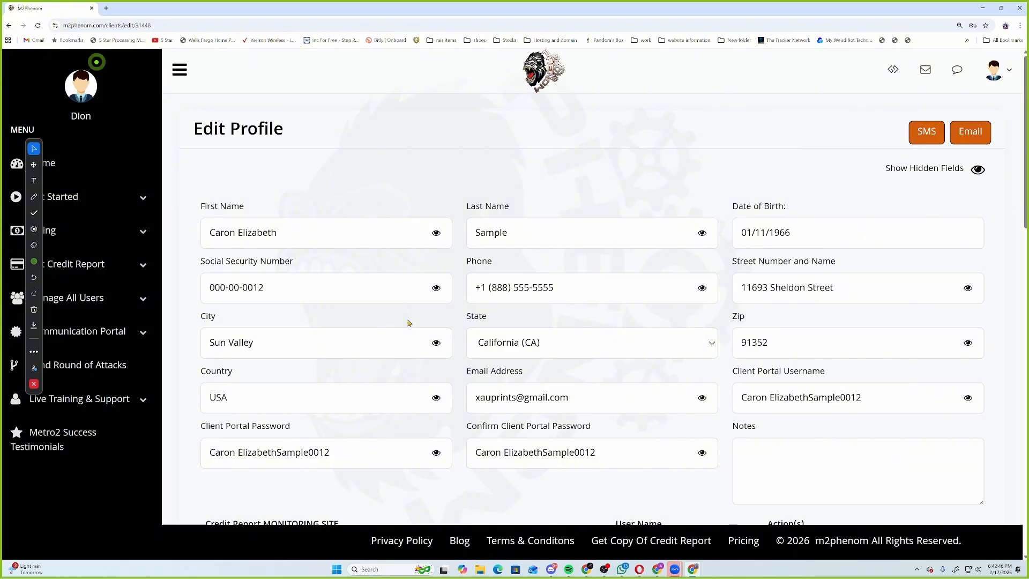
{"action": "scroll", "coordinate": [280, 357], "scroll_direction": "down", "scroll_amount": 5}
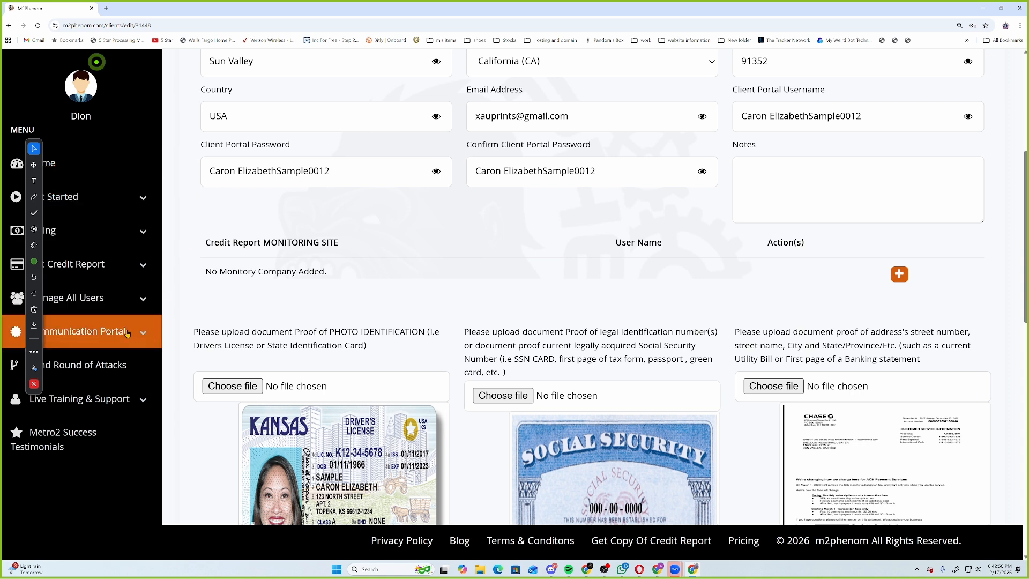
{"action": "left_click", "coordinate": [127, 298]}
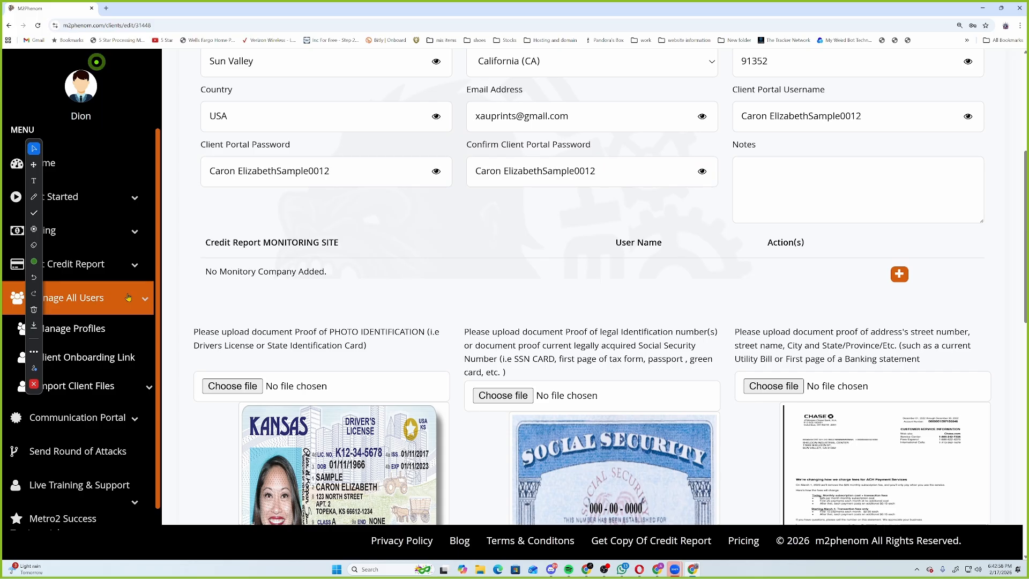
{"action": "left_click", "coordinate": [80, 331]}
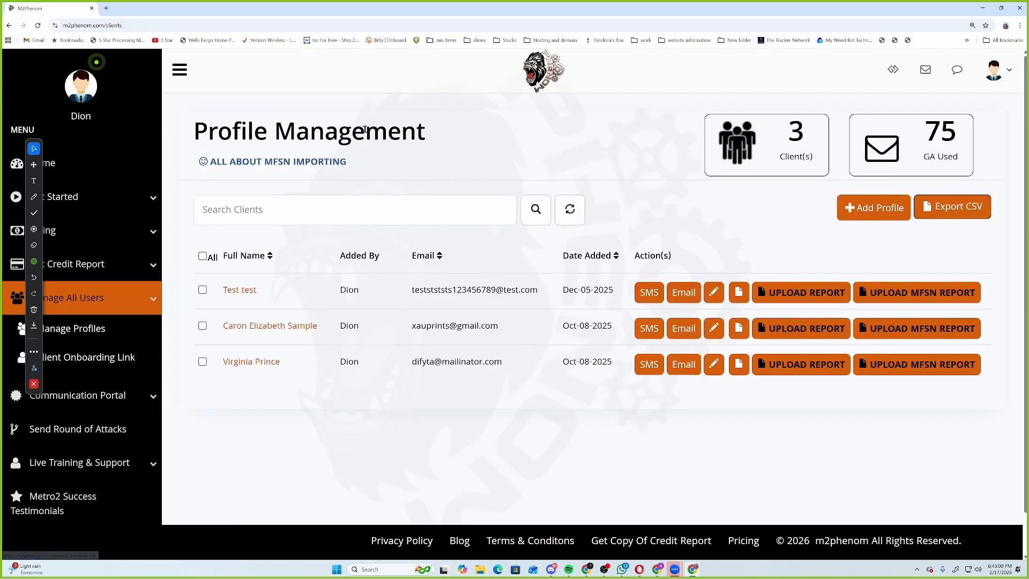
Zoom the browser to 250% and open UPLOAD MFSN REPORT for the test client.
{"action": "left_click", "coordinate": [918, 328]}
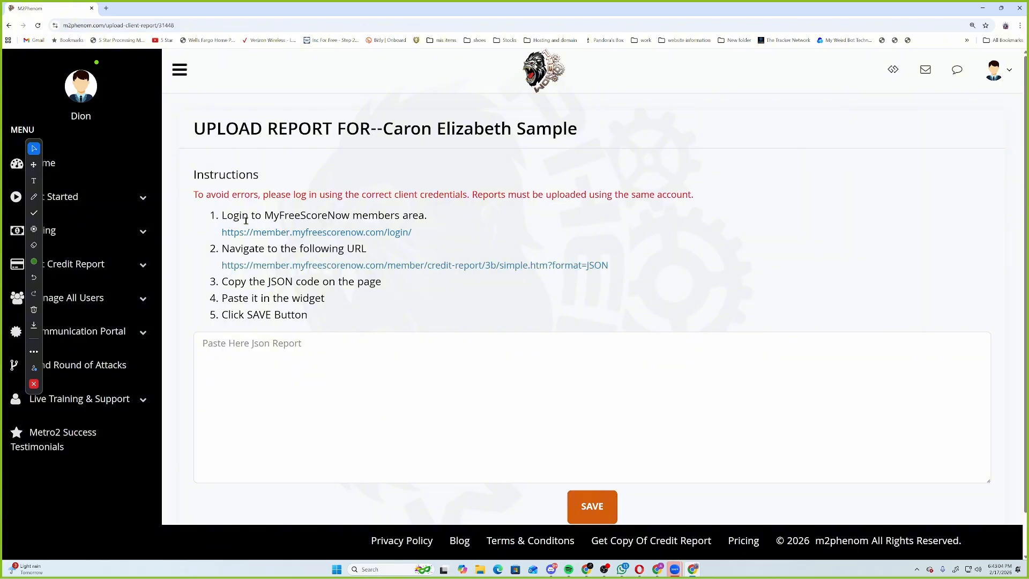
{"action": "key", "text": "alt+Left"}
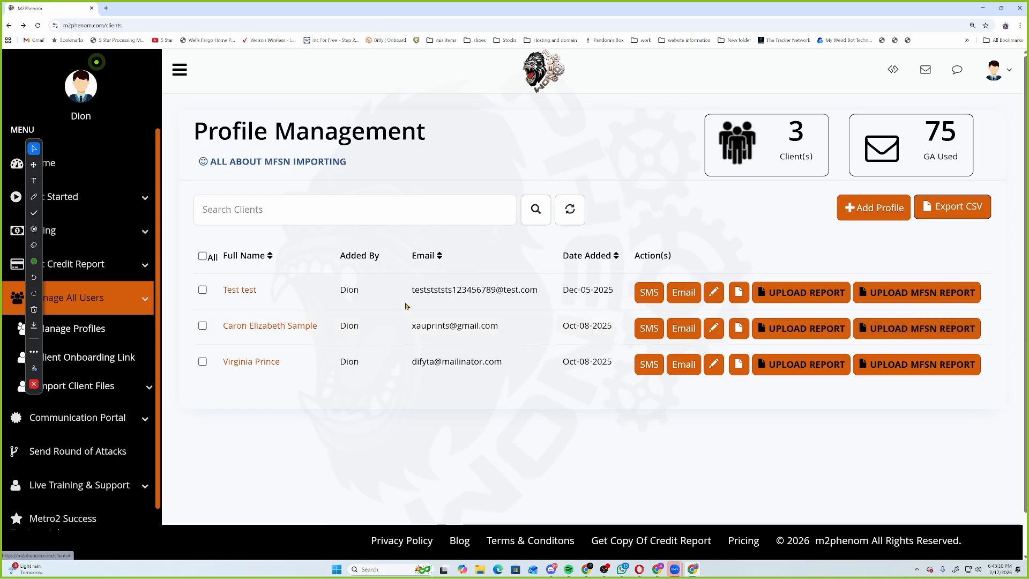
{"action": "left_click", "coordinate": [1020, 25]}
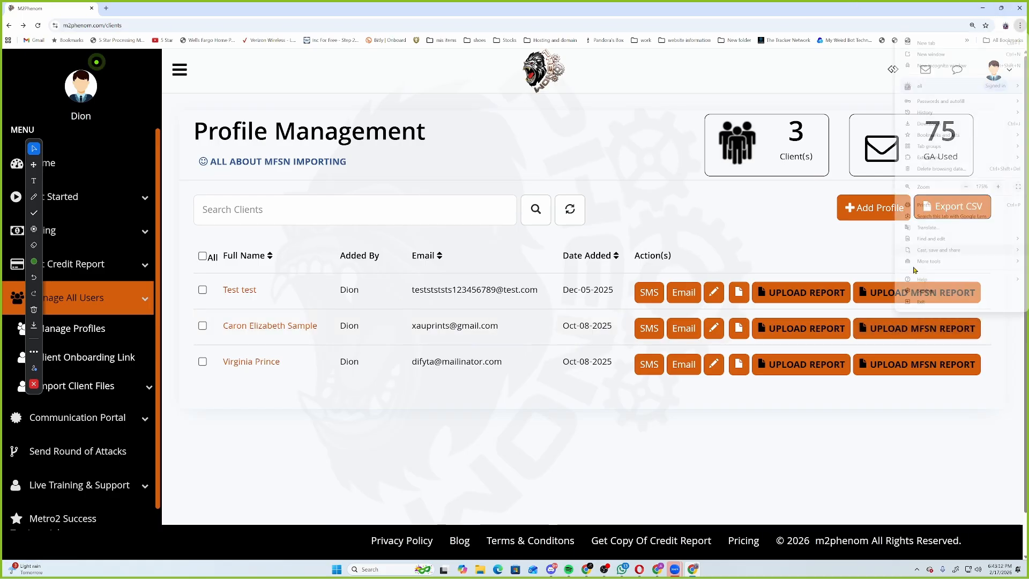
{"action": "left_click", "coordinate": [998, 187]}
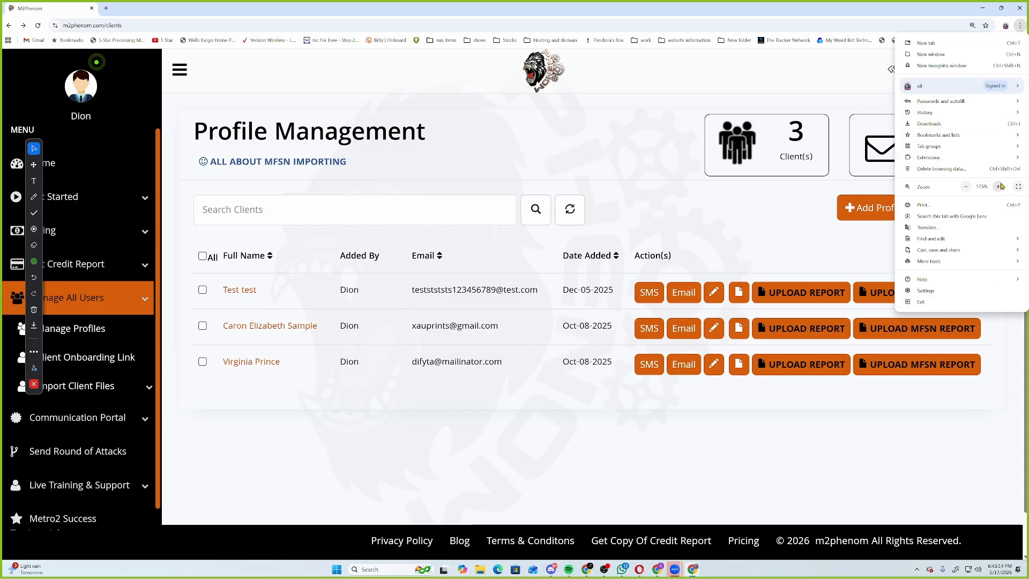
{"action": "left_click", "coordinate": [998, 187]}
{"action": "left_click", "coordinate": [900, 405]}
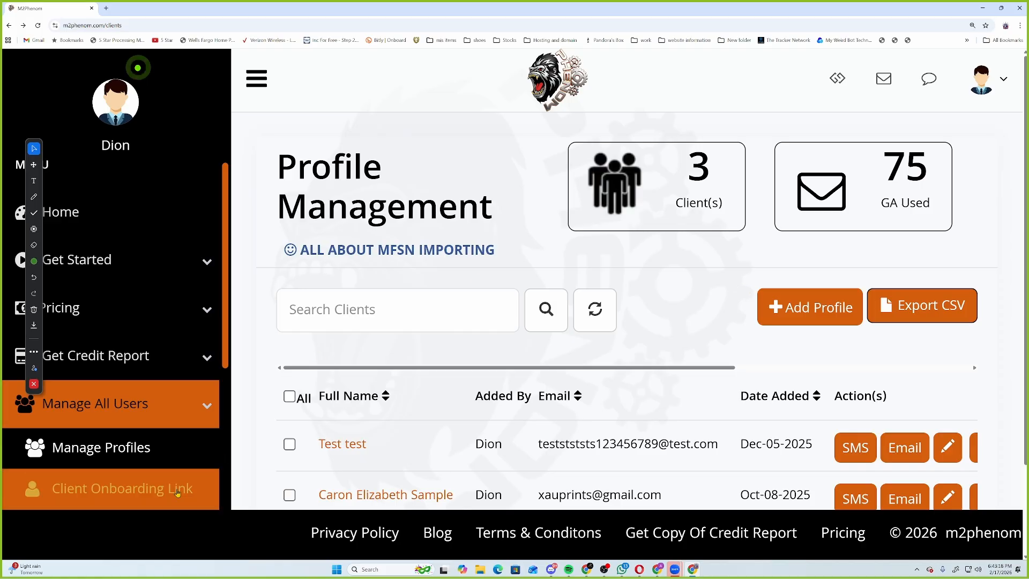
{"action": "left_click_drag", "start_coordinate": [293, 368], "coordinate": [746, 362]}
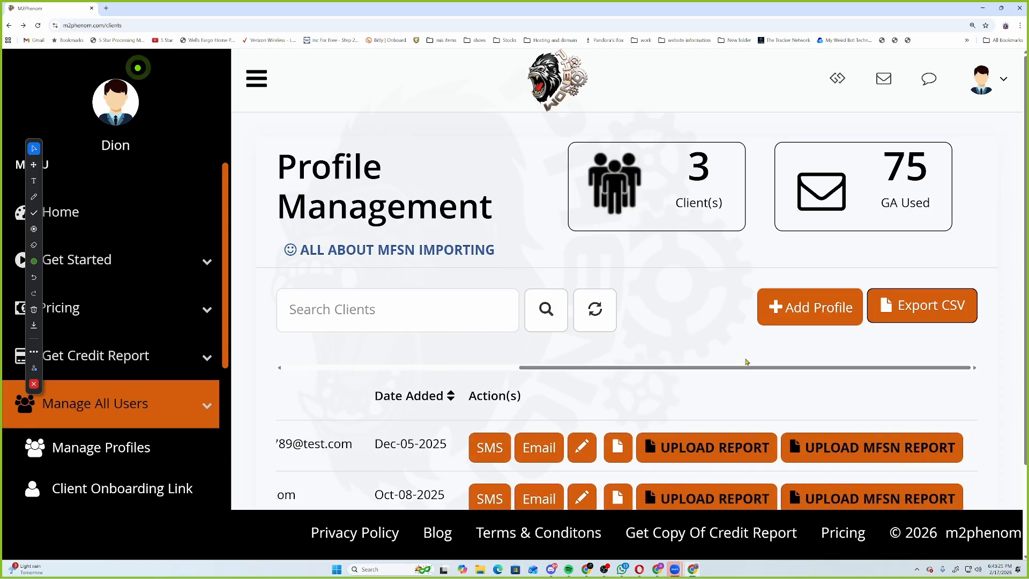
{"action": "left_click", "coordinate": [849, 456]}
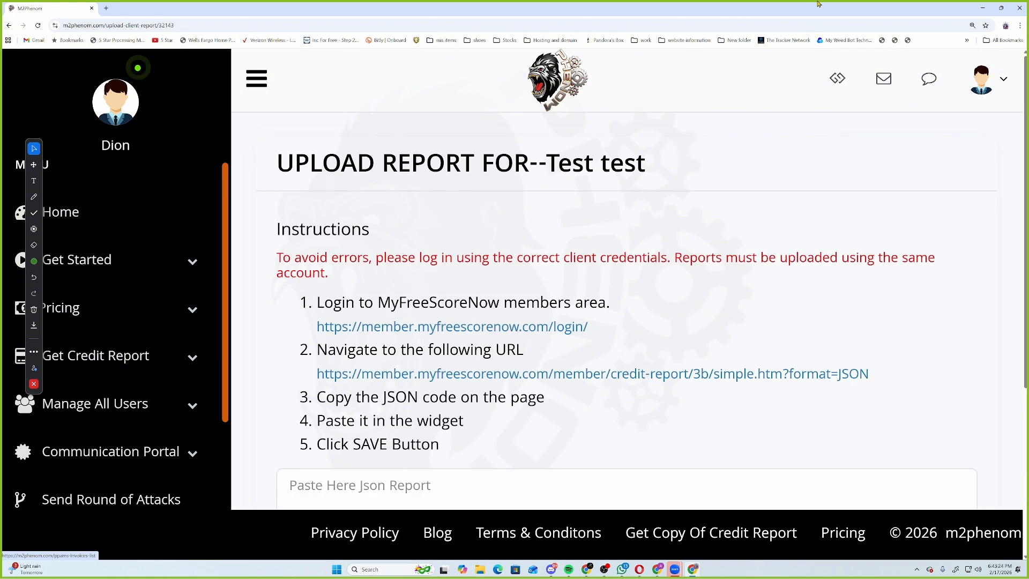
Zoom the browser back to 175% and open the MyFreeScoreNow login link in a new tab.
{"action": "left_click", "coordinate": [1020, 25]}
{"action": "left_click", "coordinate": [965, 187]}
{"action": "left_click", "coordinate": [965, 188]}
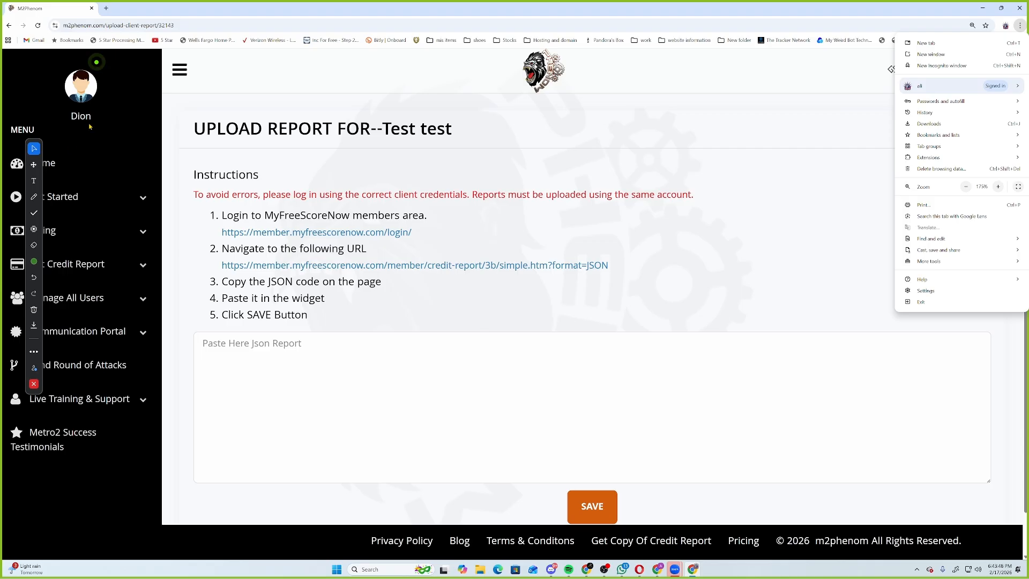
{"action": "left_click", "coordinate": [295, 229]}
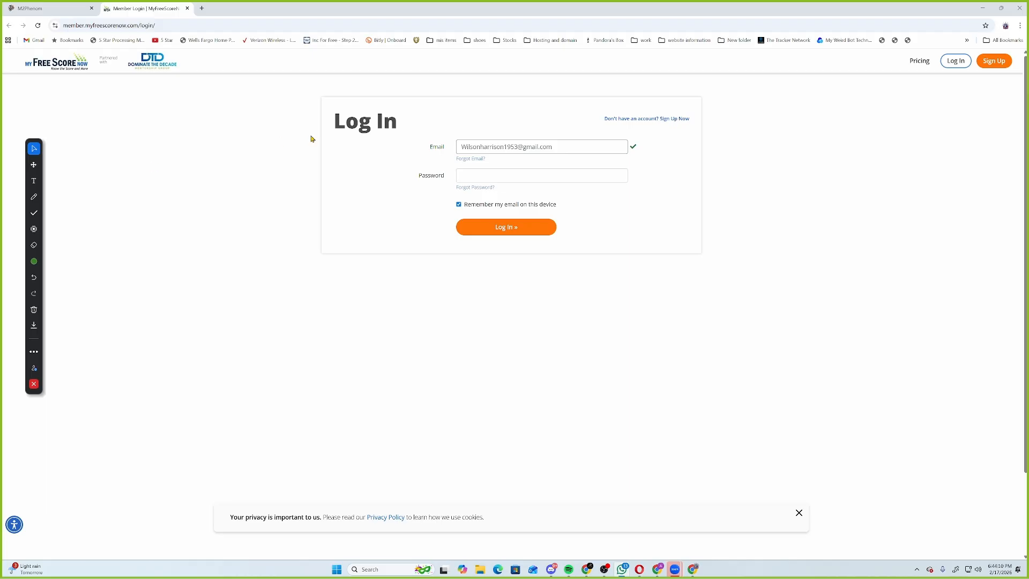
Log in to MyFreeScoreNow by pasting the account password.
{"action": "left_click", "coordinate": [526, 175]}
{"action": "right_click", "coordinate": [526, 172]}
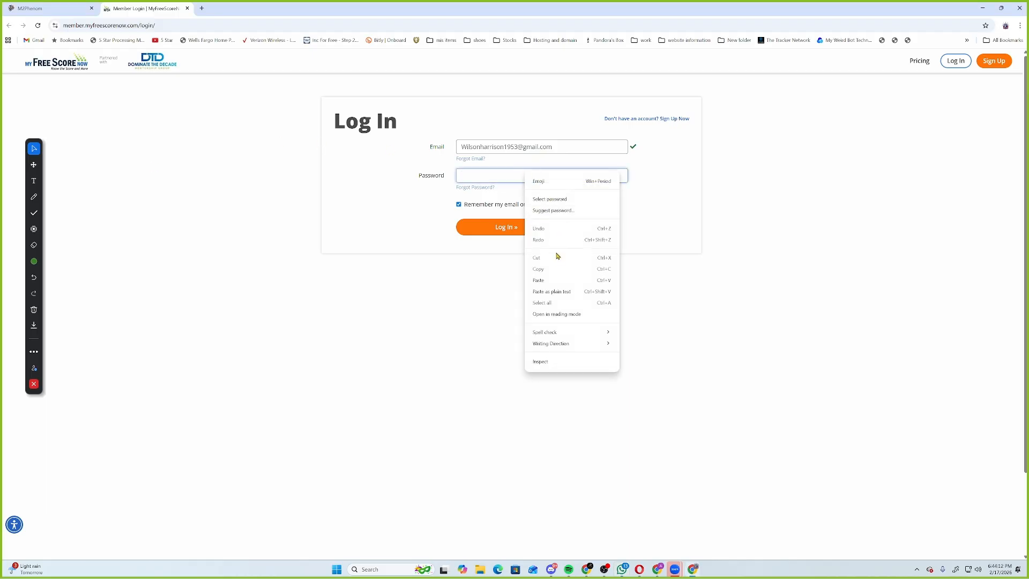
{"action": "left_click", "coordinate": [558, 280]}
{"action": "left_click", "coordinate": [525, 233]}
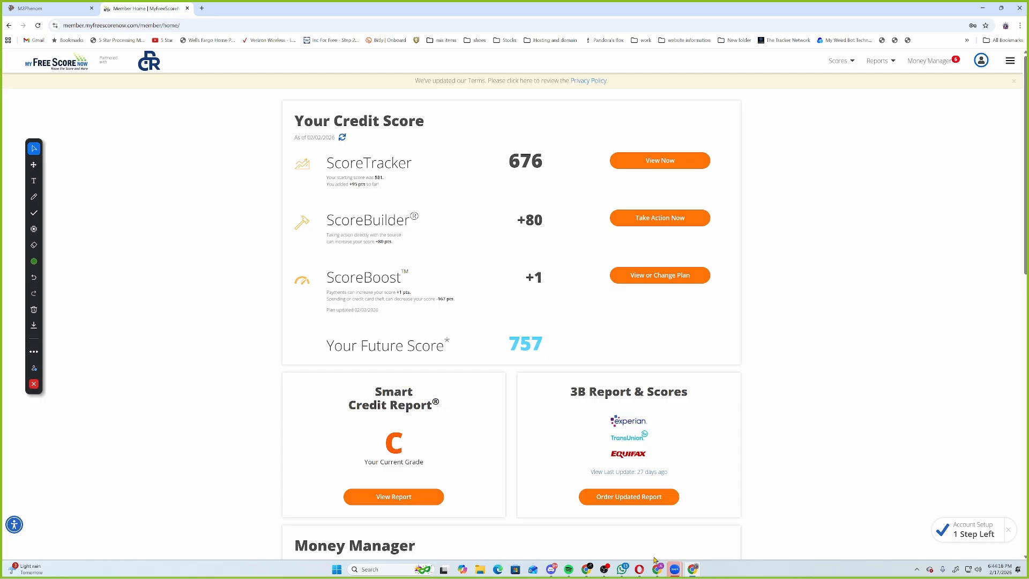
Open the client's JSON credit report, copy all of it, and return to the M2Phenom upload form.
{"action": "left_click", "coordinate": [51, 10]}
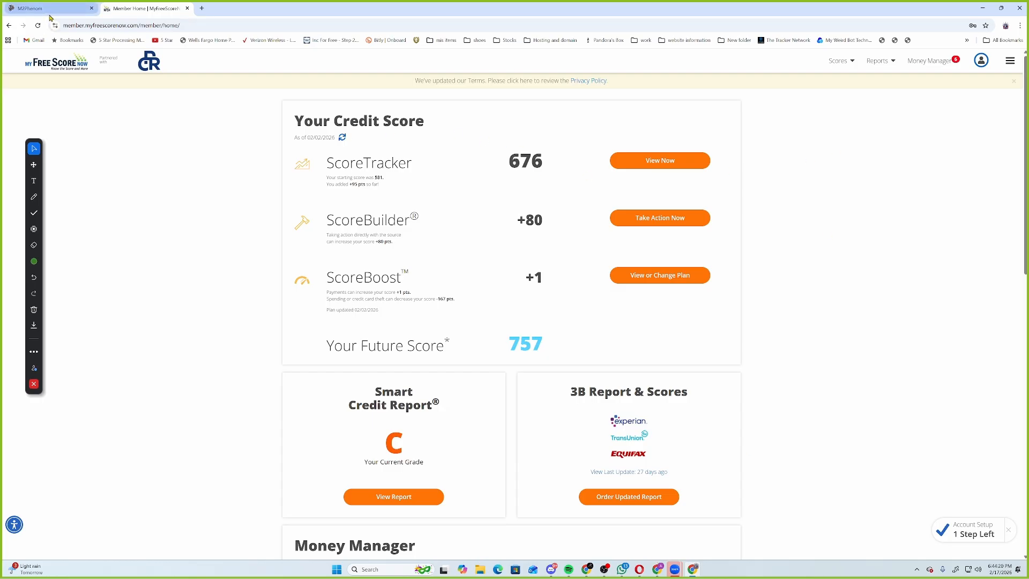
{"action": "left_click", "coordinate": [283, 265]}
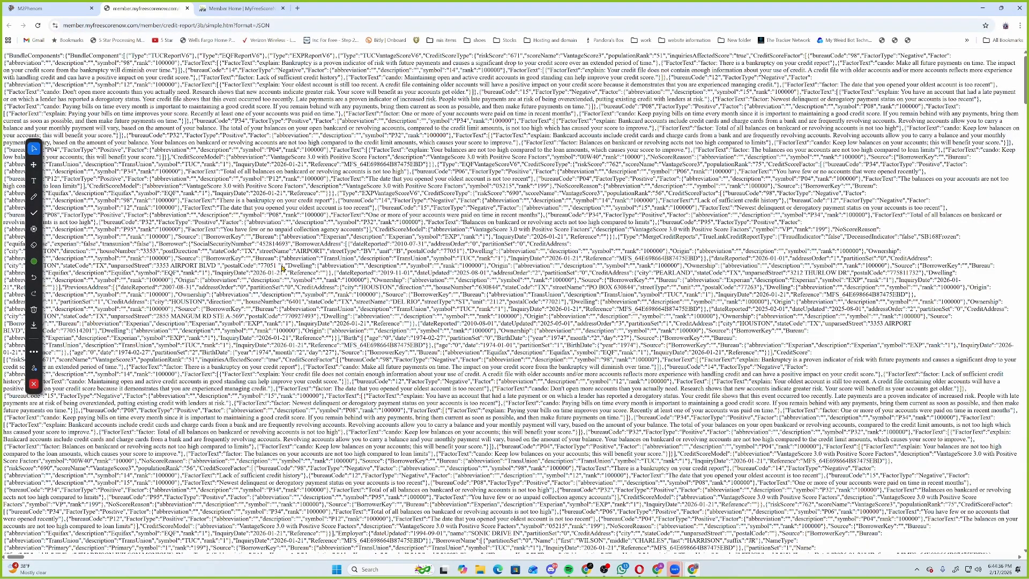
{"action": "key", "text": "ctrl+a"}
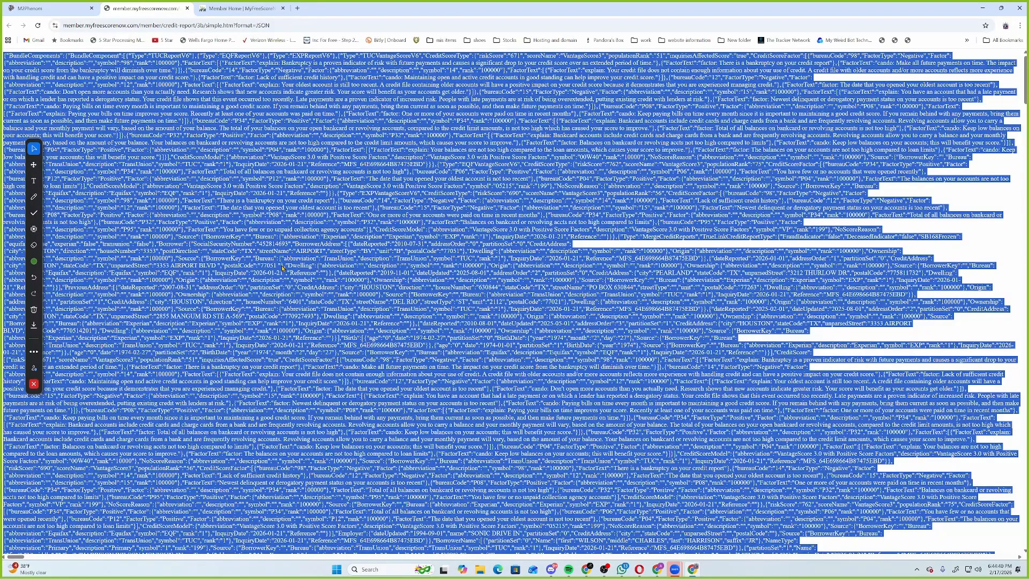
{"action": "right_click", "coordinate": [282, 266]}
{"action": "left_click", "coordinate": [306, 275]}
{"action": "left_click", "coordinate": [48, 8]}
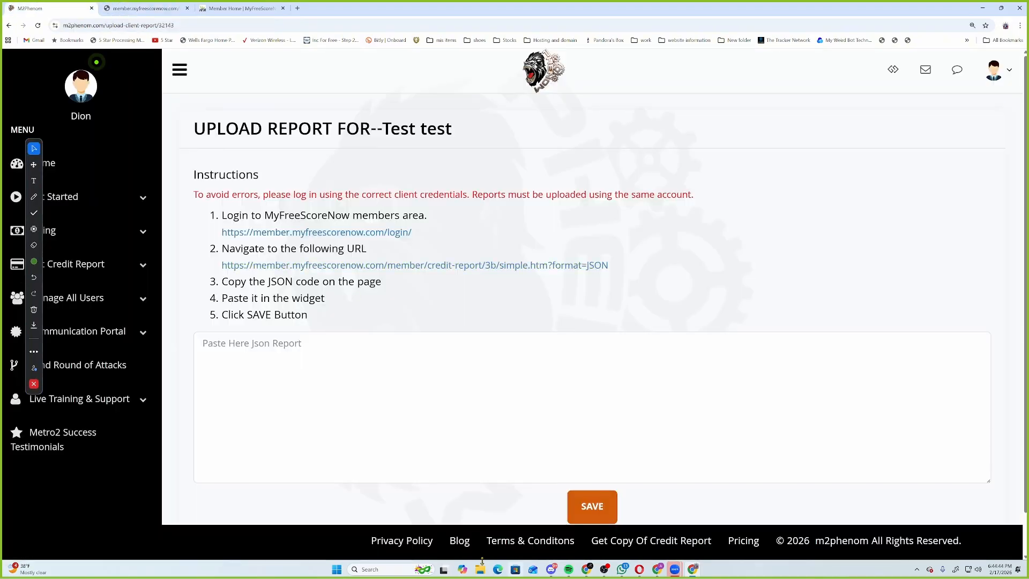
Paste the copied JSON into the Paste Here Json Report box and save it.
{"action": "left_click", "coordinate": [275, 401]}
{"action": "right_click", "coordinate": [275, 401]}
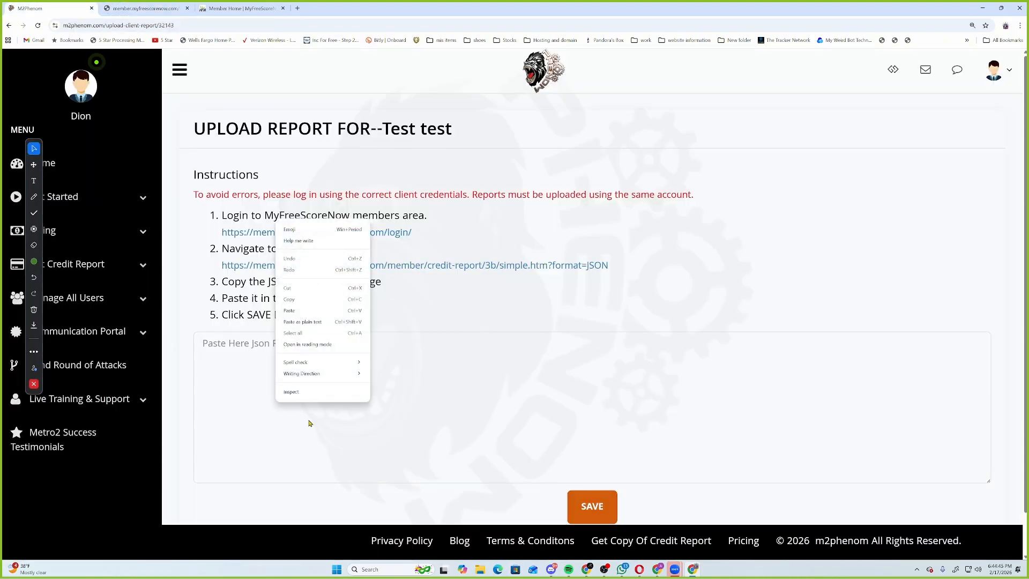
{"action": "left_click", "coordinate": [294, 309]}
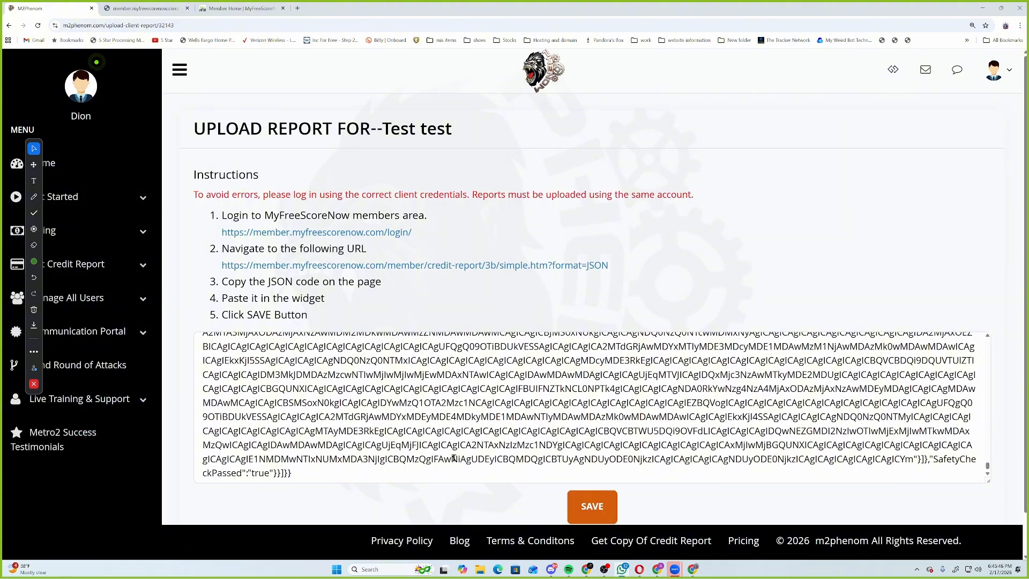
{"action": "left_click", "coordinate": [592, 506]}
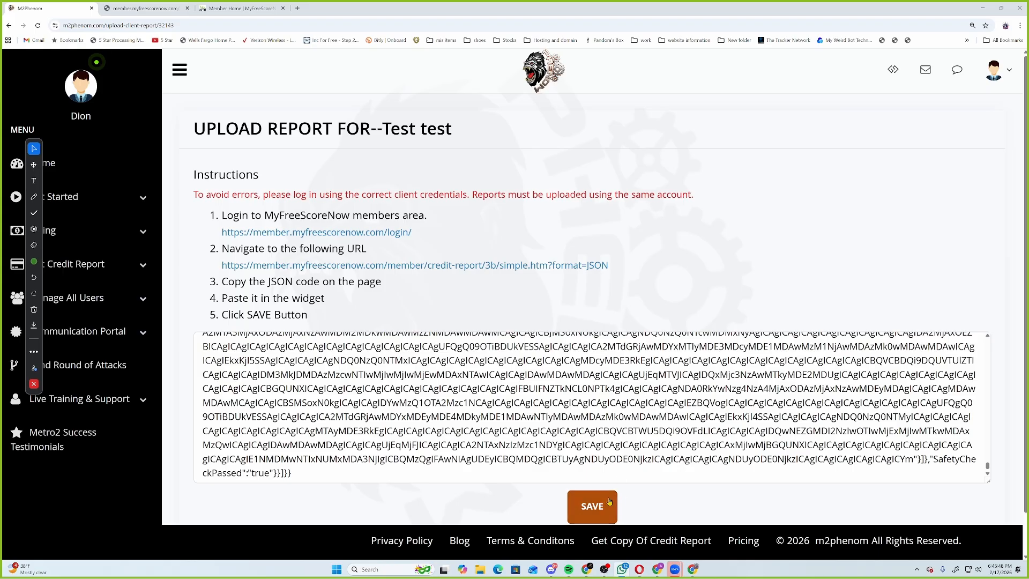
{"action": "left_click", "coordinate": [595, 506]}
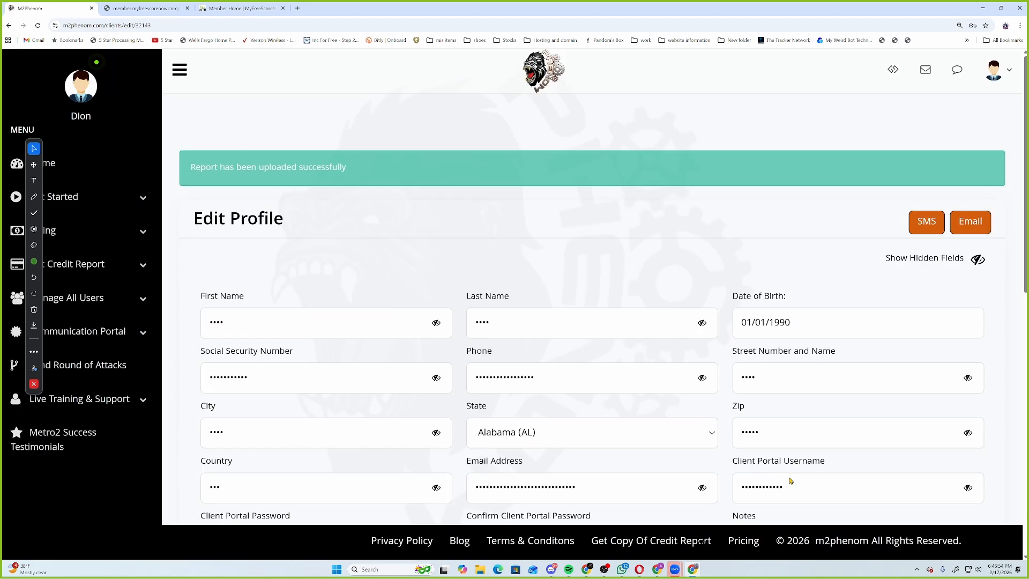
Show the client's hidden fields, check the EPIC PRO Report V2 entry, then go to Manage Profiles.
{"action": "left_click", "coordinate": [978, 259]}
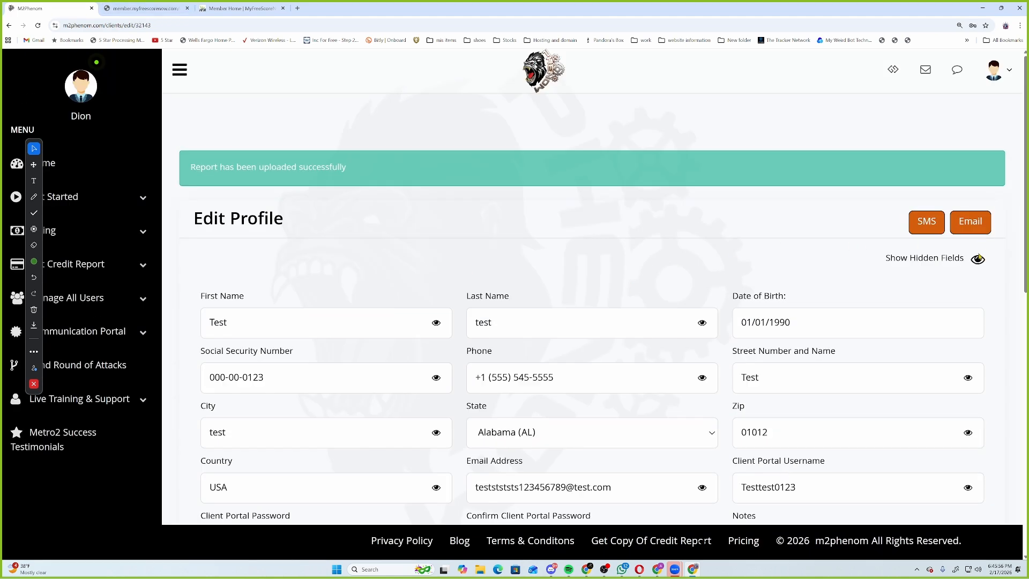
{"action": "left_click", "coordinate": [979, 259]}
{"action": "left_click", "coordinate": [979, 260]}
{"action": "scroll", "coordinate": [343, 365], "scroll_direction": "down", "scroll_amount": 15}
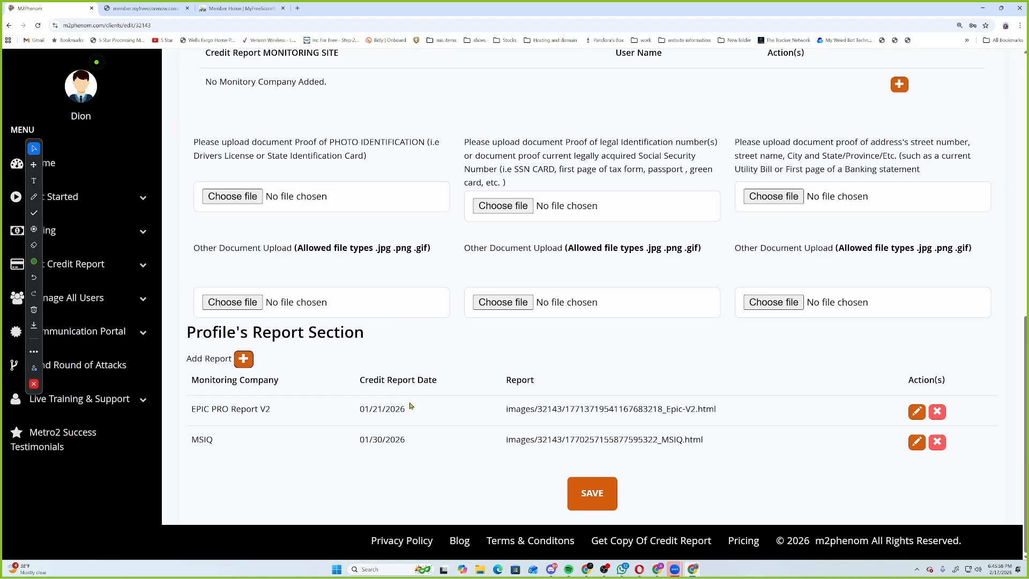
{"action": "triple_click", "coordinate": [194, 408]}
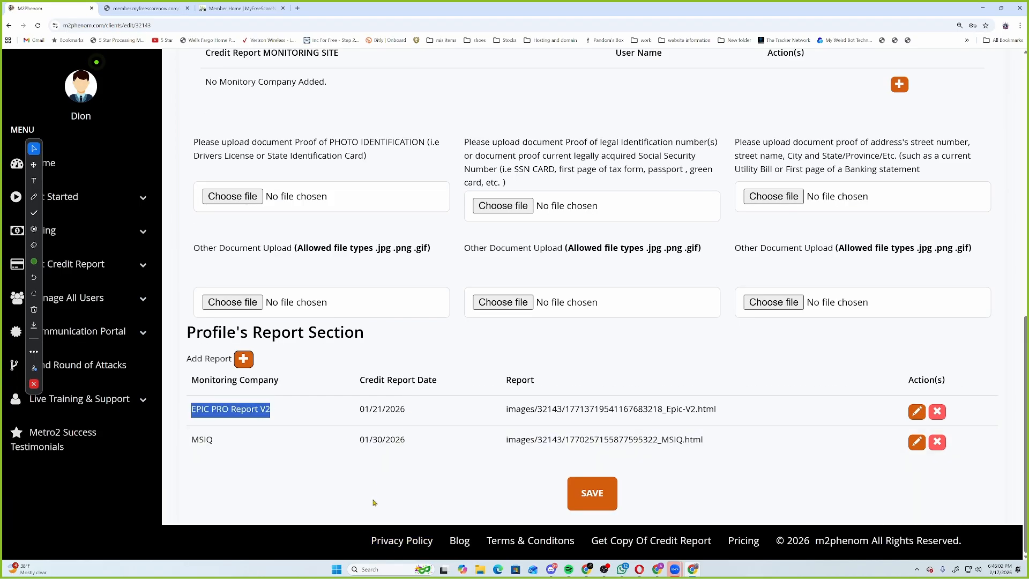
{"action": "scroll", "coordinate": [351, 482], "scroll_direction": "up", "scroll_amount": 5}
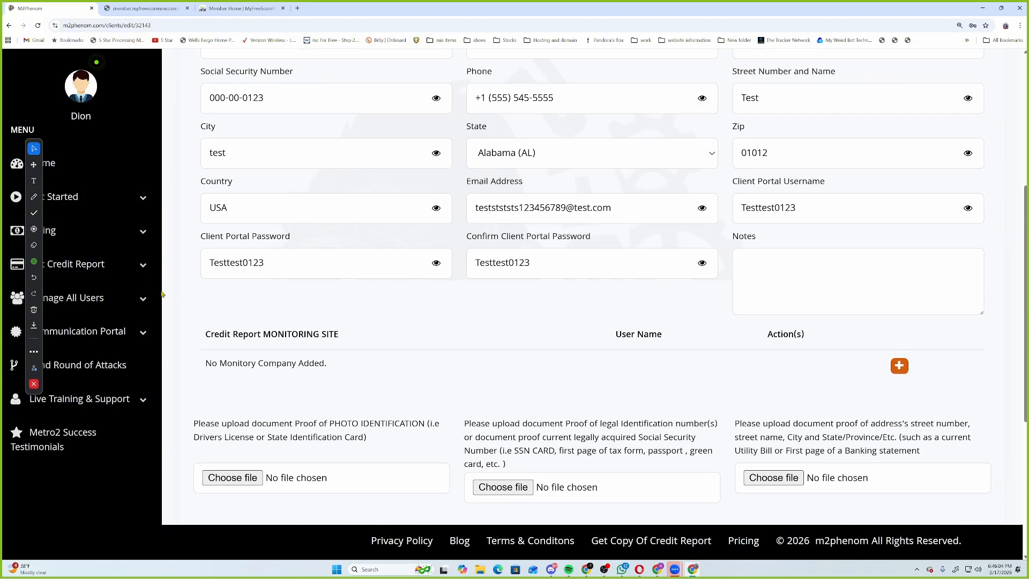
{"action": "left_click", "coordinate": [108, 297]}
{"action": "left_click", "coordinate": [81, 328]}
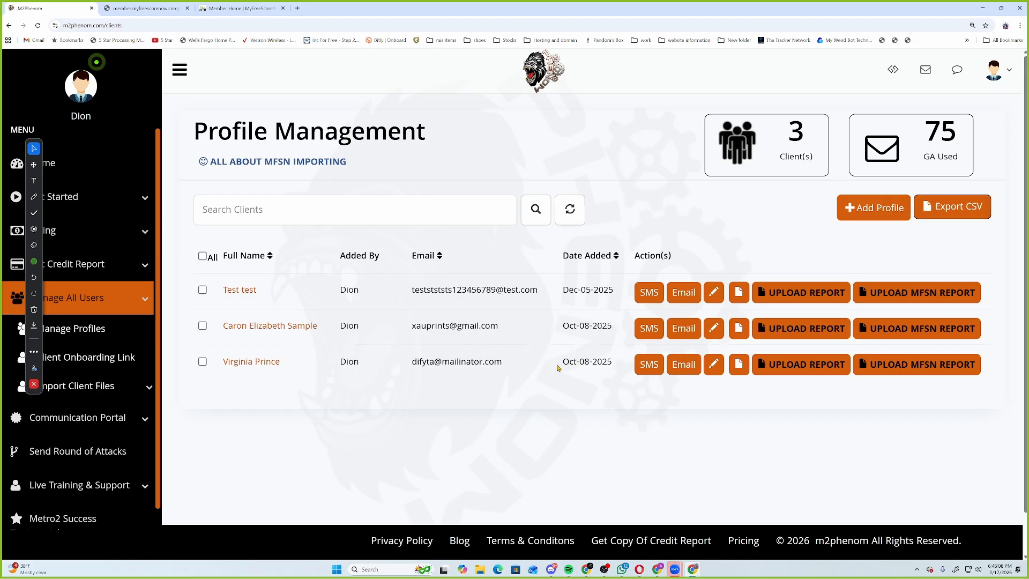
Go to 2nd Round of Attacks and start a new set of attack letters.
{"action": "left_click", "coordinate": [78, 300]}
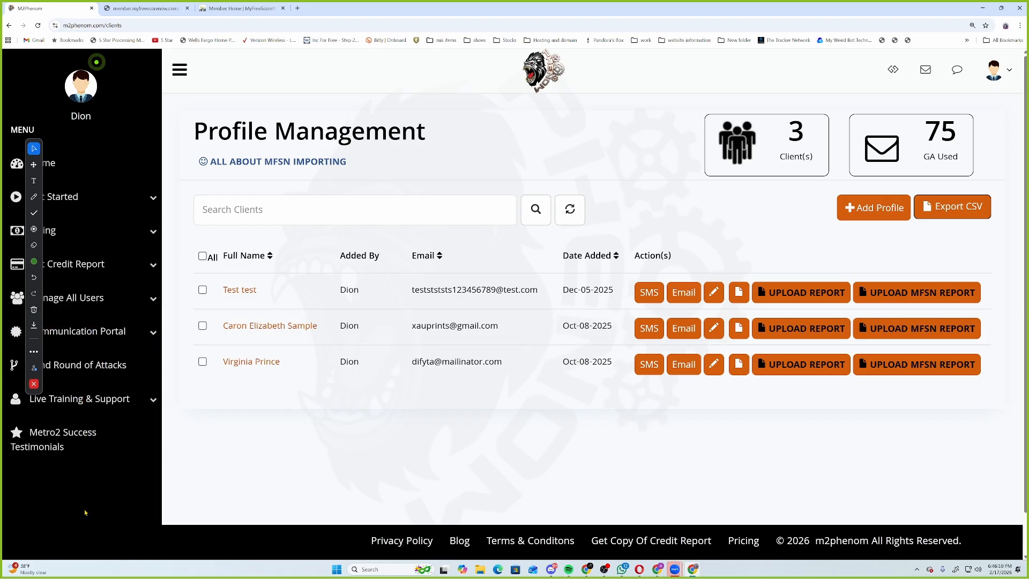
{"action": "left_click", "coordinate": [75, 374]}
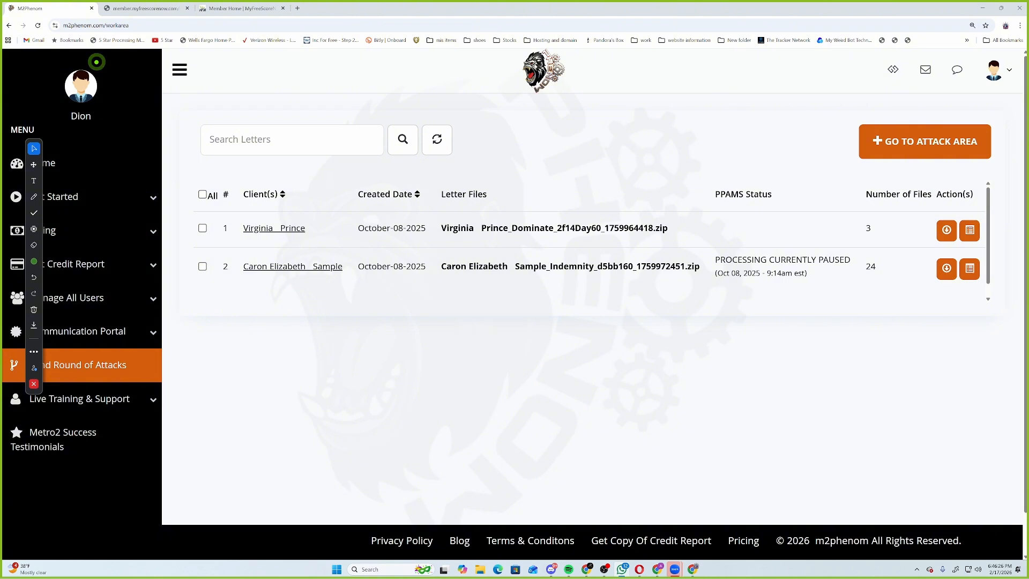
{"action": "left_click", "coordinate": [925, 144]}
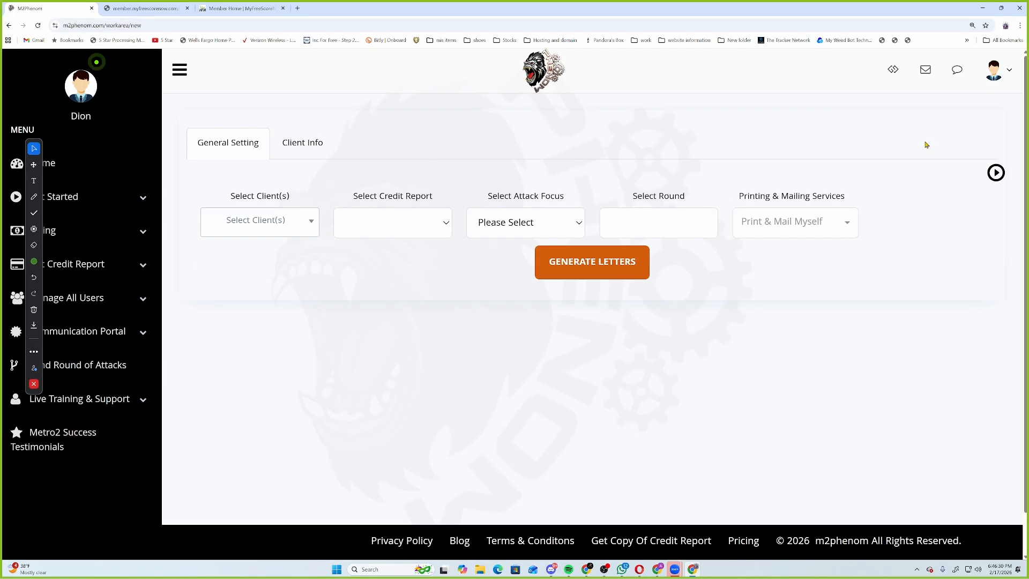
{"action": "left_click", "coordinate": [225, 229]}
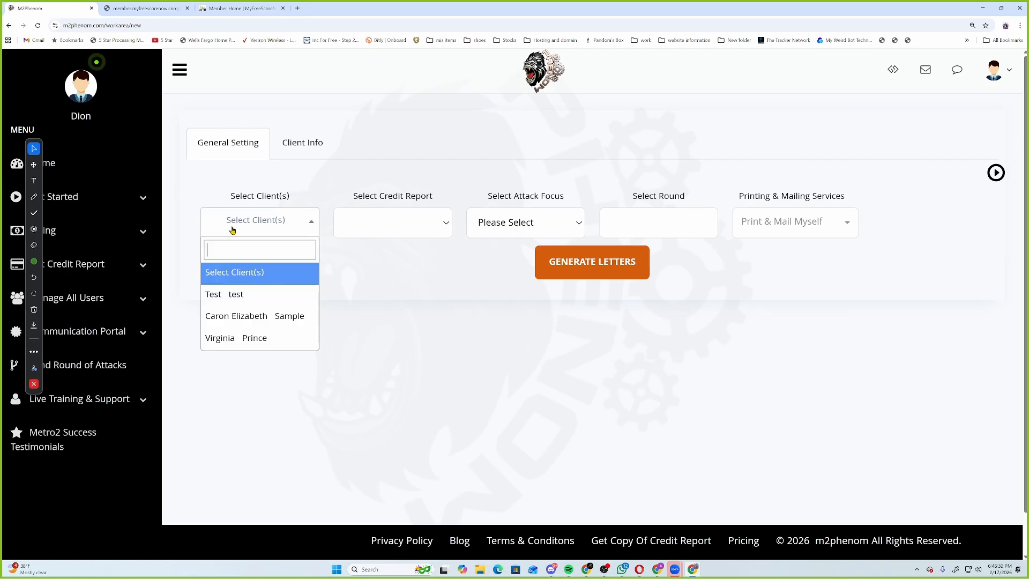
{"action": "left_click", "coordinate": [255, 316]}
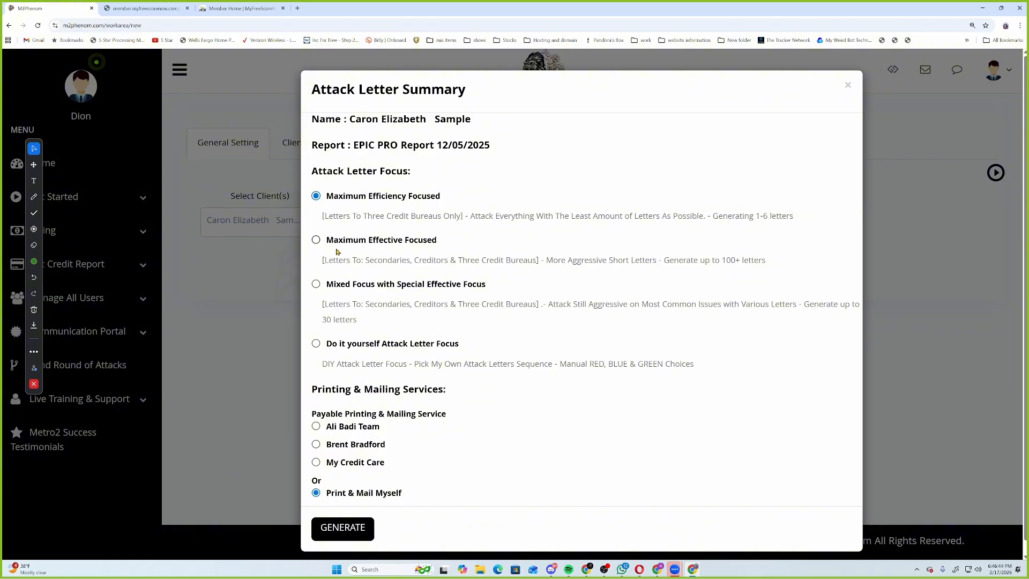
{"action": "left_click", "coordinate": [316, 239]}
{"action": "left_click", "coordinate": [317, 428]}
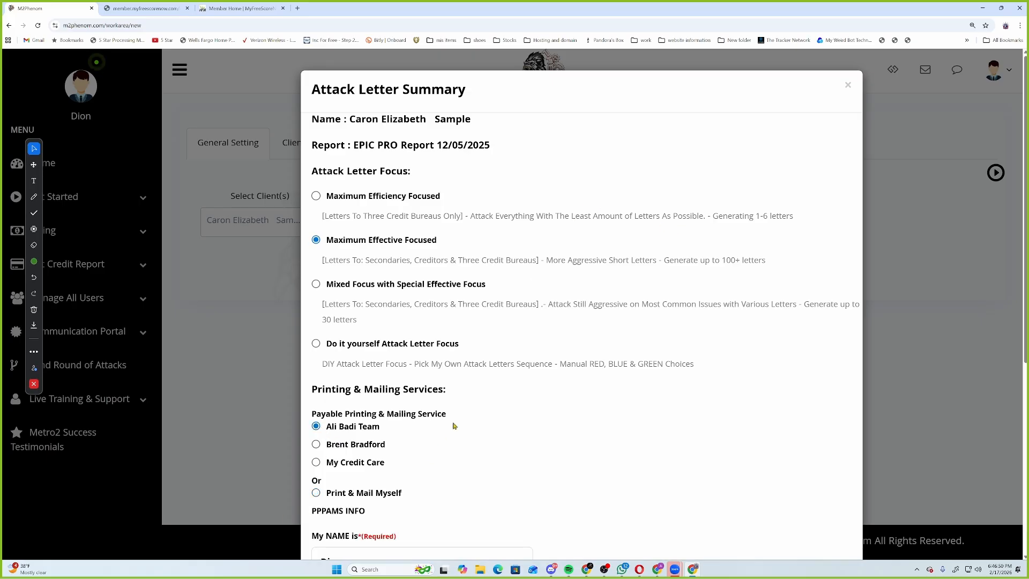
{"action": "scroll", "coordinate": [452, 424], "scroll_direction": "down", "scroll_amount": 5}
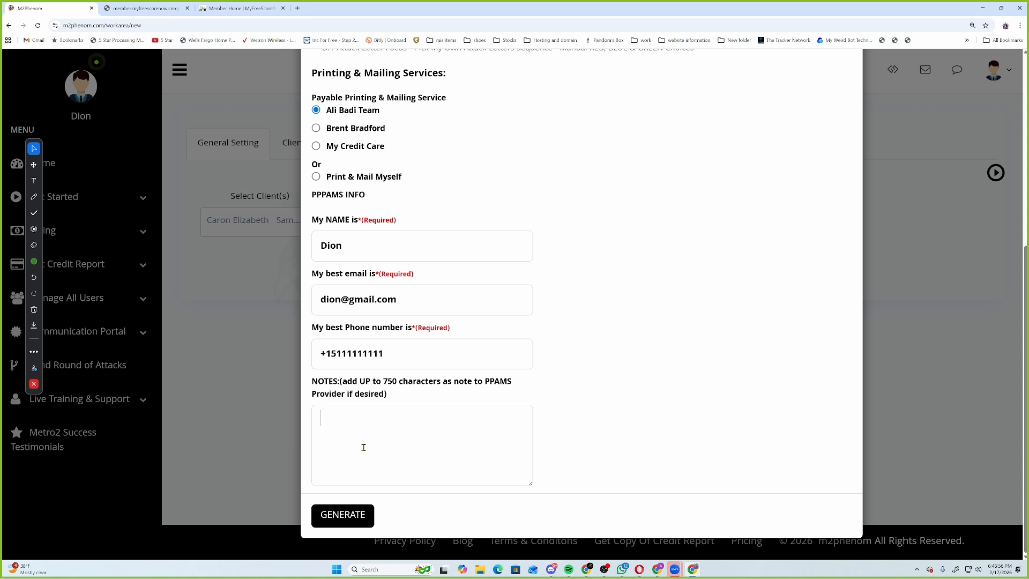
{"action": "type", "text": "tpnpa"}
{"action": "key", "text": "BackSpace"}
{"action": "type", "text": "a"}
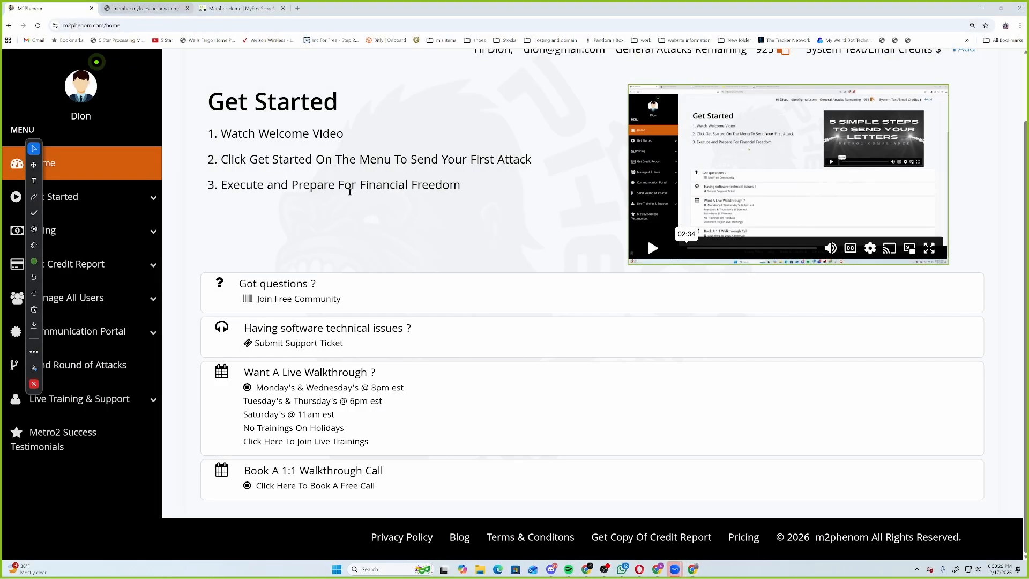
Start a new attack batch for the sample client with 'Do it yourself Attack Letter Focus'.
{"action": "left_click", "coordinate": [91, 365]}
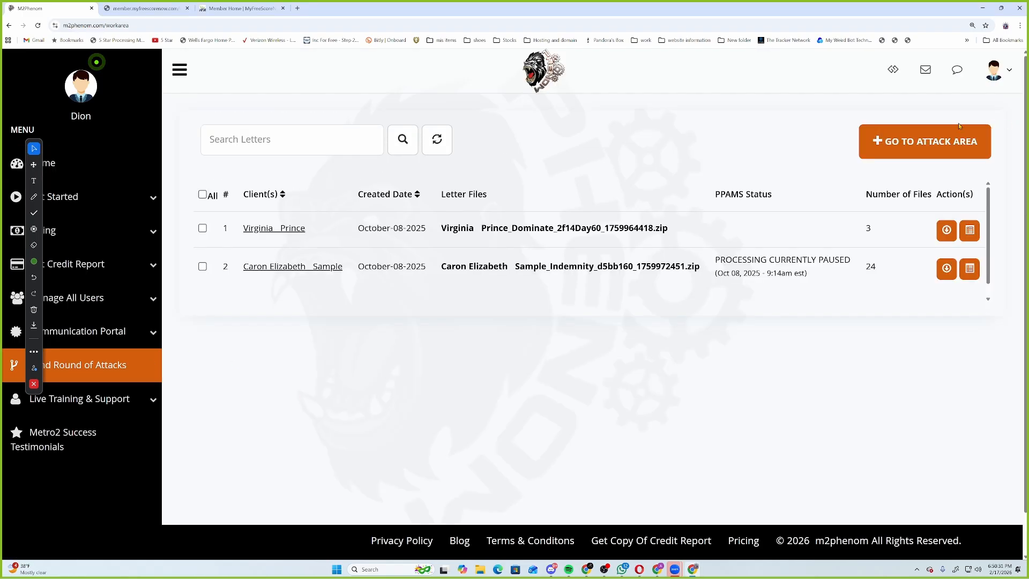
{"action": "left_click", "coordinate": [924, 141]}
{"action": "left_click", "coordinate": [318, 215]}
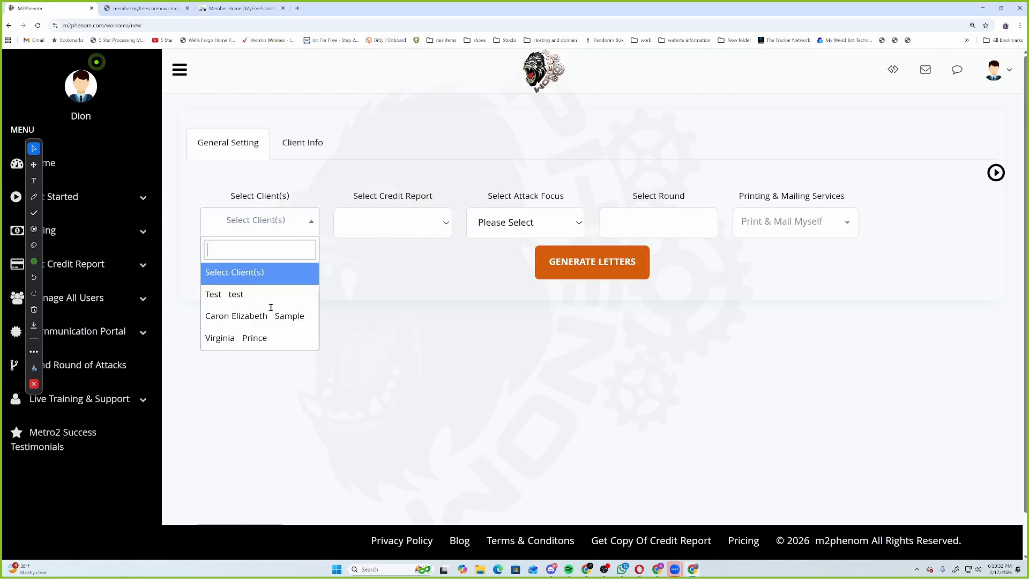
{"action": "left_click", "coordinate": [269, 314]}
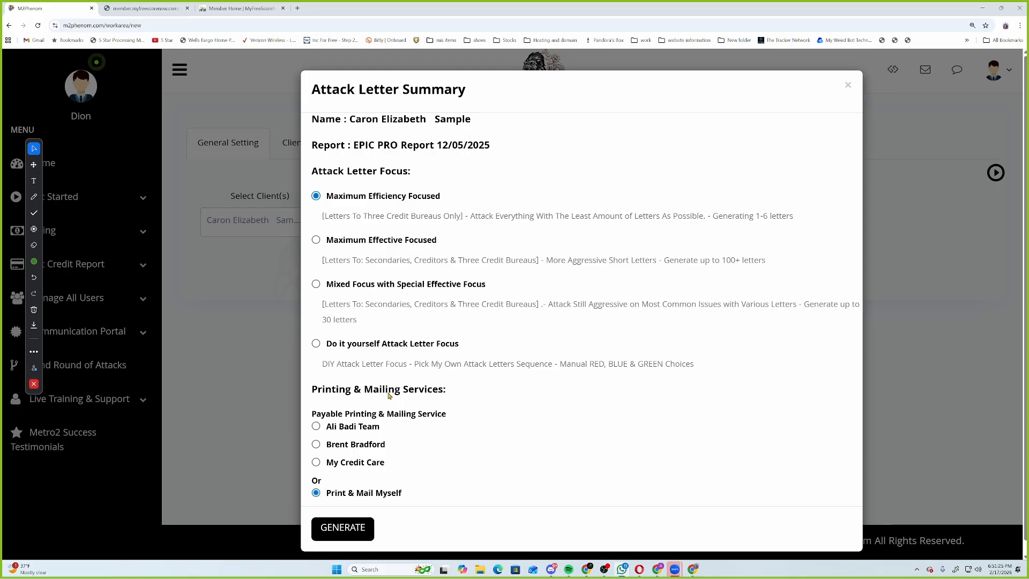
{"action": "left_click", "coordinate": [315, 344]}
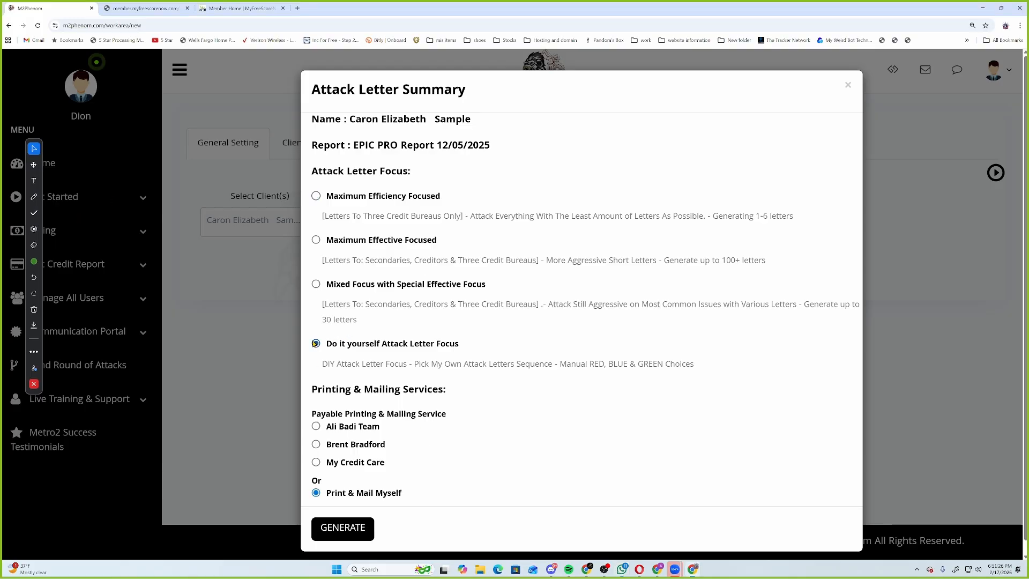
Accept the summary and switch Work To Execute from Dominate (PALSCOMBO) to Indemnity (MPEP).
{"action": "left_click", "coordinate": [362, 540]}
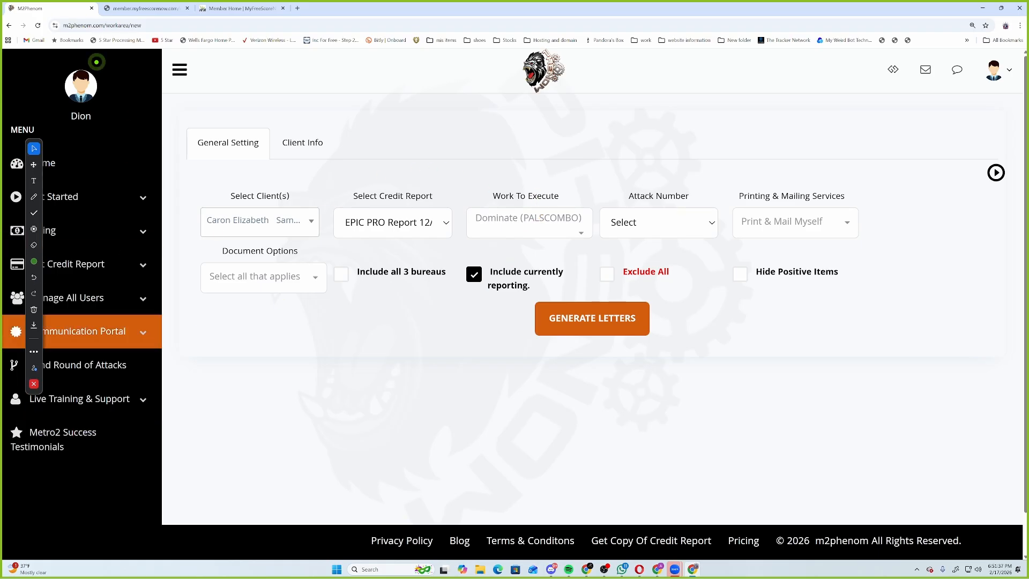
{"action": "left_click", "coordinate": [34, 197]}
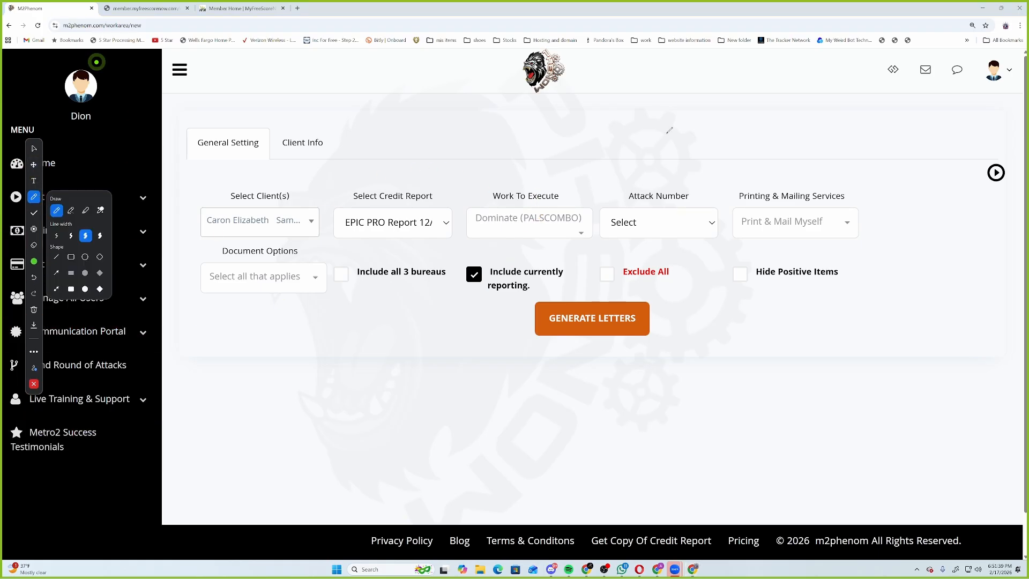
{"action": "mouse_move", "coordinate": [498, 172]}
{"action": "left_mouse_down"}
{"action": "mouse_move", "coordinate": [518, 182]}
{"action": "mouse_move", "coordinate": [546, 134]}
{"action": "mouse_move", "coordinate": [536, 173]}
{"action": "mouse_move", "coordinate": [549, 169]}
{"action": "left_mouse_up"}
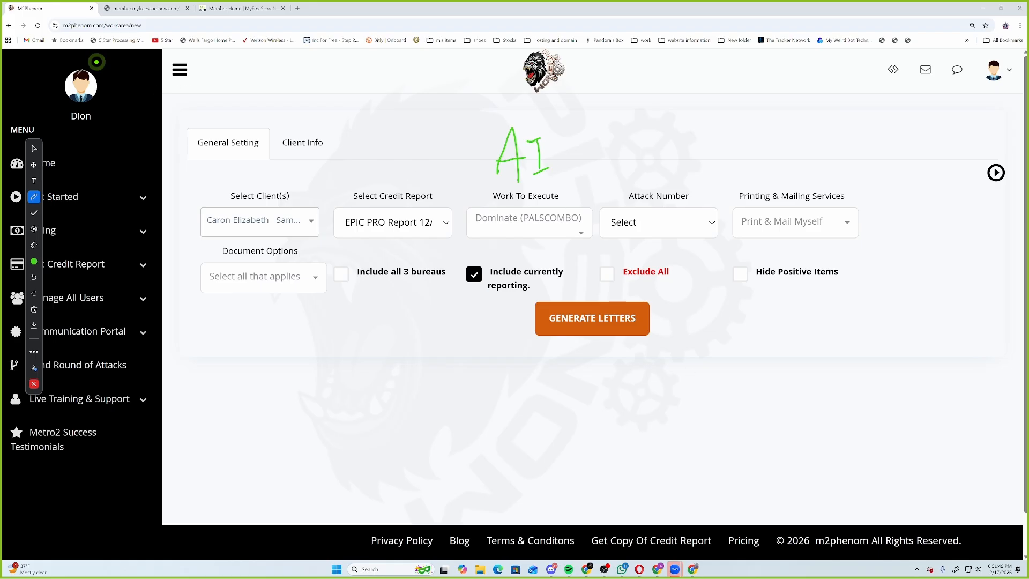
{"action": "left_click", "coordinate": [33, 149]}
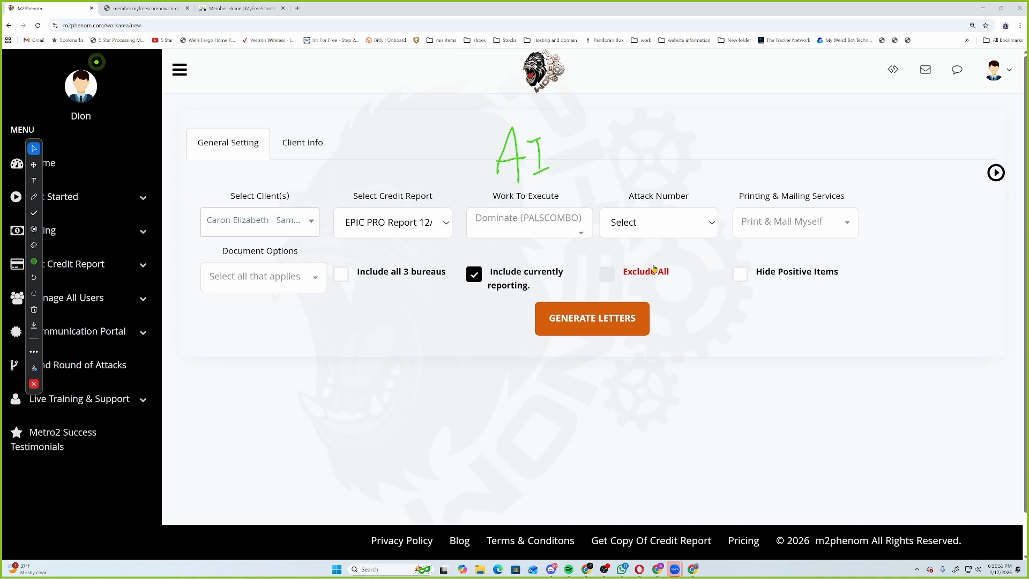
{"action": "left_click", "coordinate": [481, 226]}
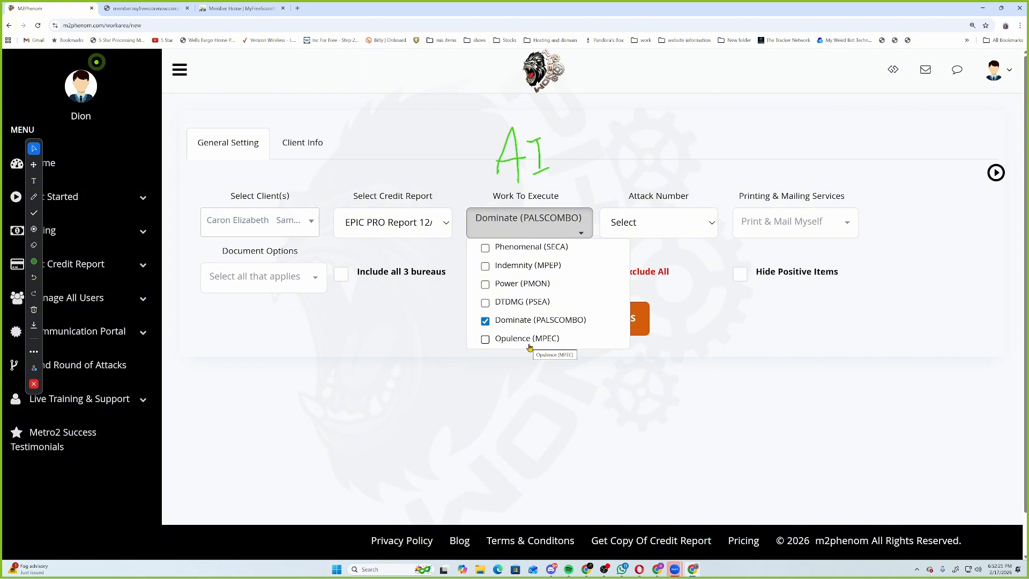
{"action": "left_click", "coordinate": [485, 321]}
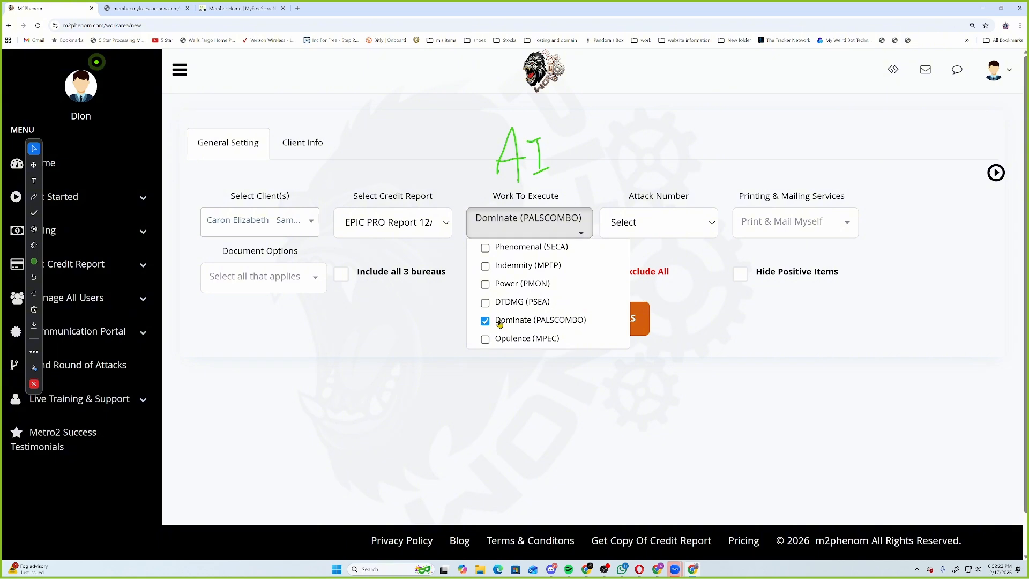
{"action": "left_click", "coordinate": [484, 265]}
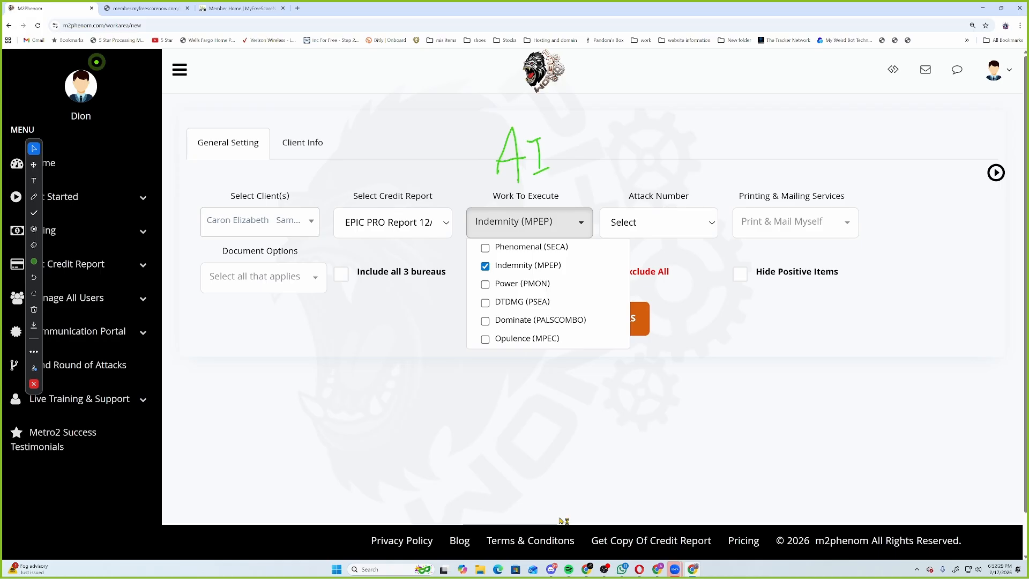
Choose Indemnity1 as the attack number and erase the on-screen annotations.
{"action": "left_click", "coordinate": [704, 223]}
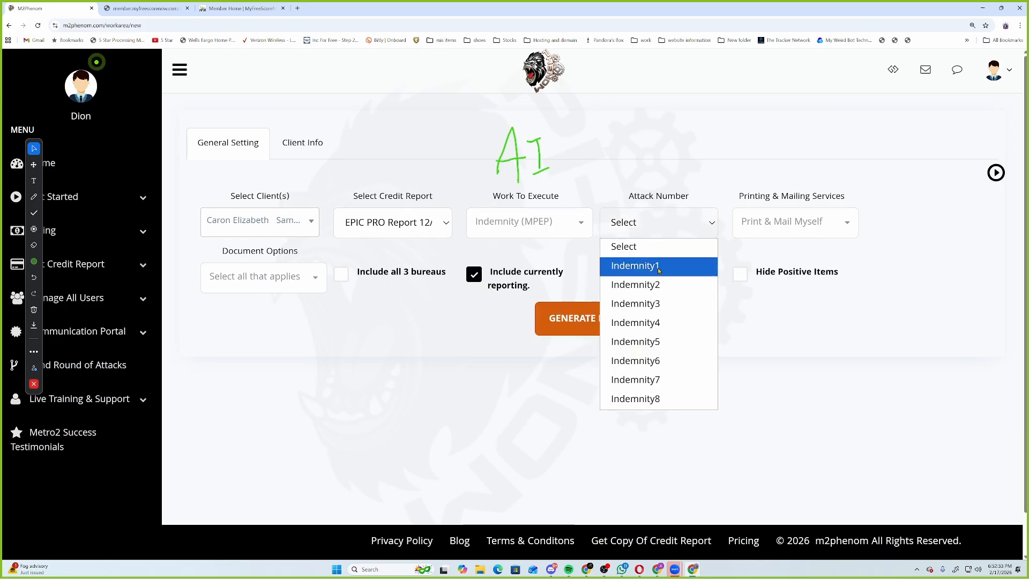
{"action": "left_click", "coordinate": [658, 283]}
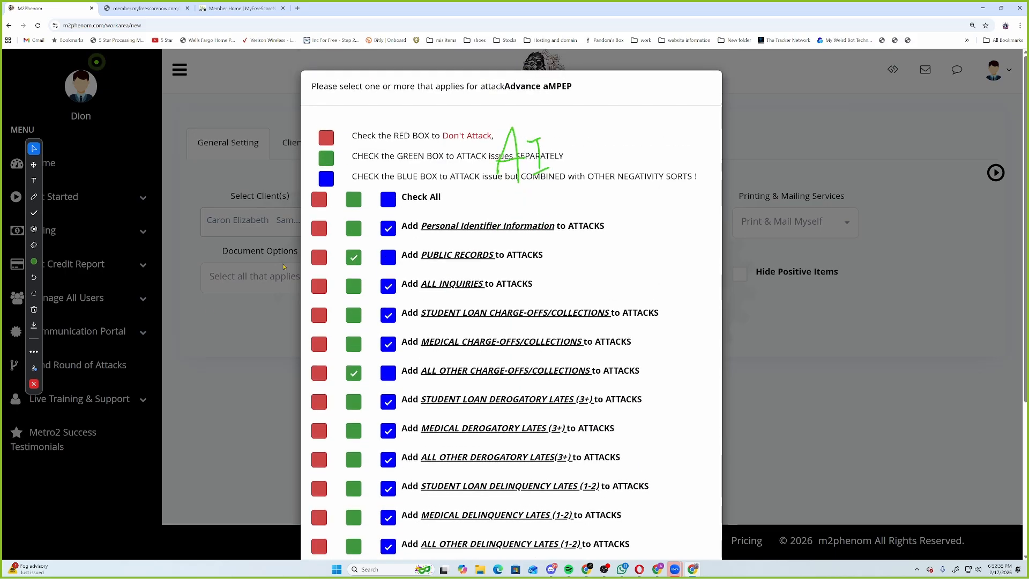
{"action": "left_click", "coordinate": [34, 310]}
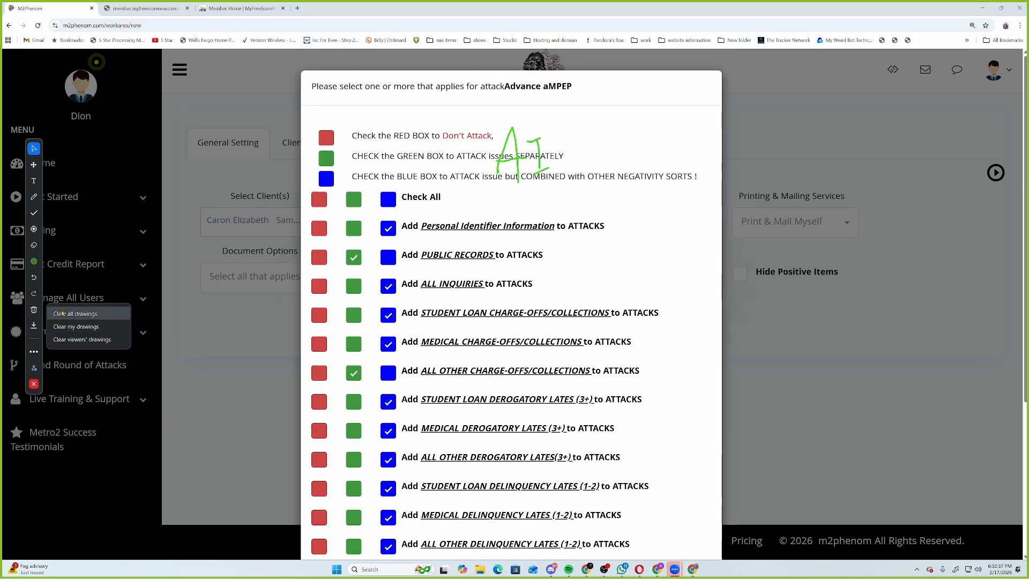
{"action": "left_click", "coordinate": [62, 312]}
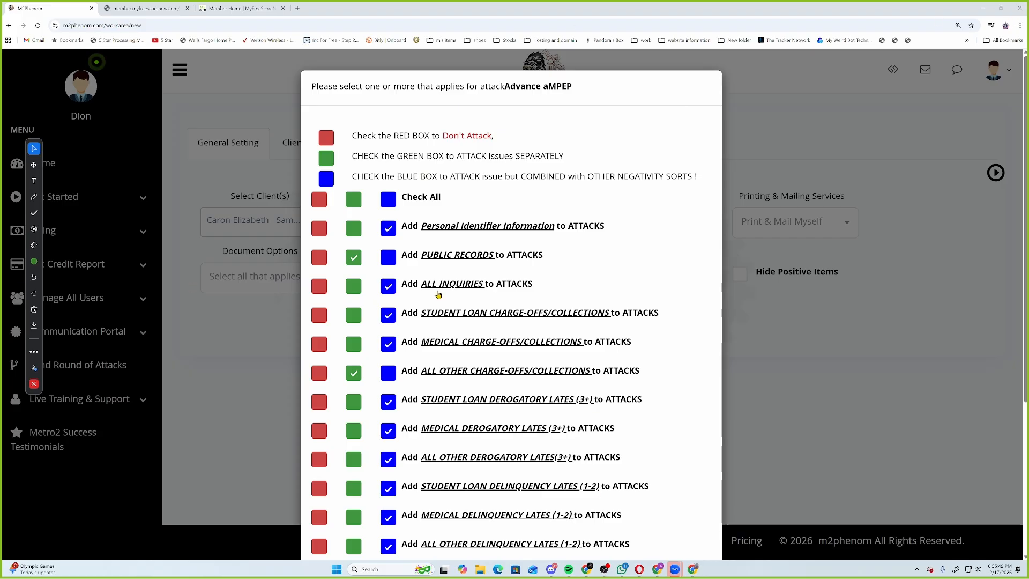
{"action": "scroll", "coordinate": [533, 253], "scroll_direction": "down", "scroll_amount": 3}
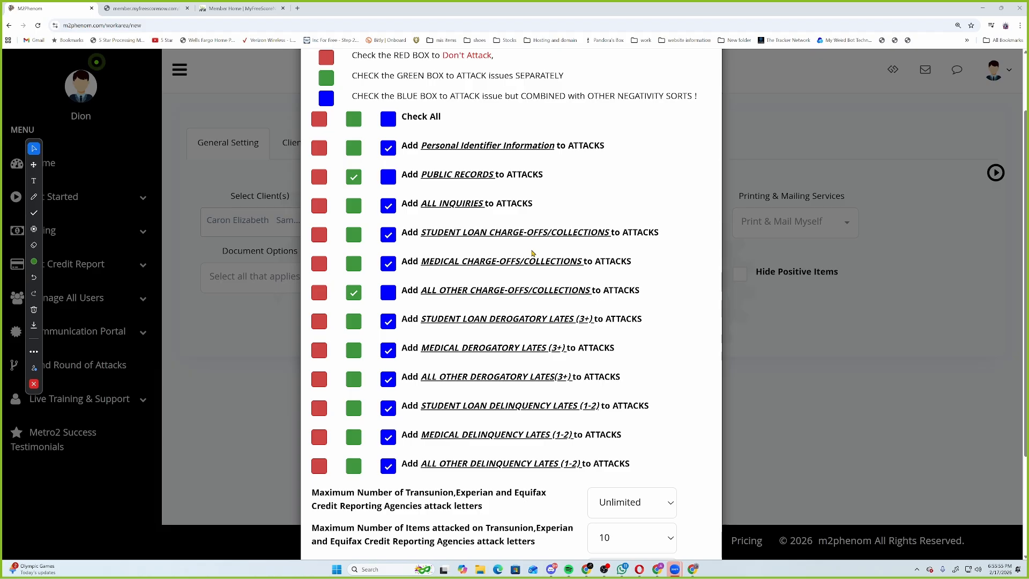
{"action": "left_click", "coordinate": [387, 123]}
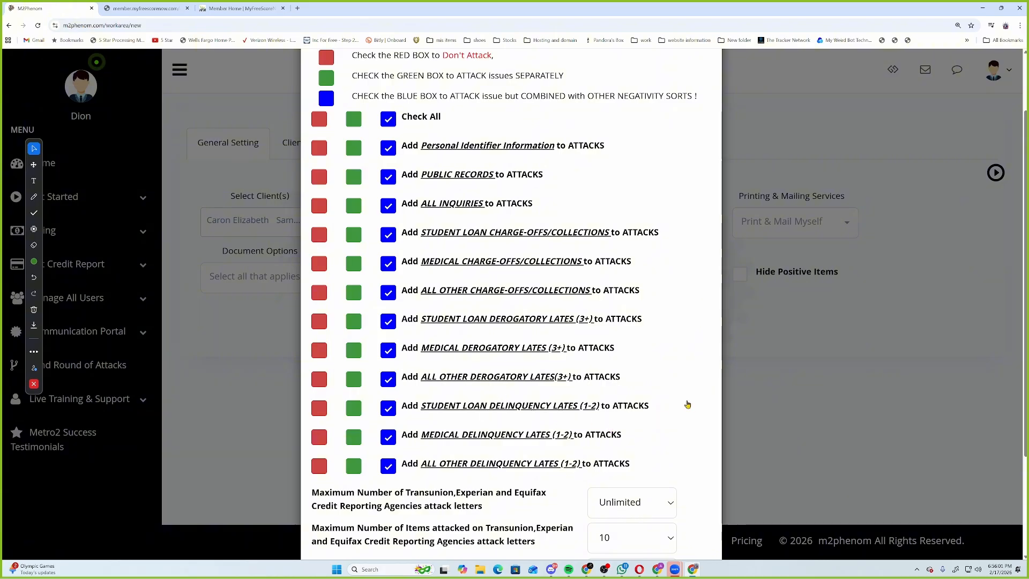
{"action": "scroll", "coordinate": [611, 424], "scroll_direction": "down", "scroll_amount": 2}
{"action": "left_click", "coordinate": [613, 393]}
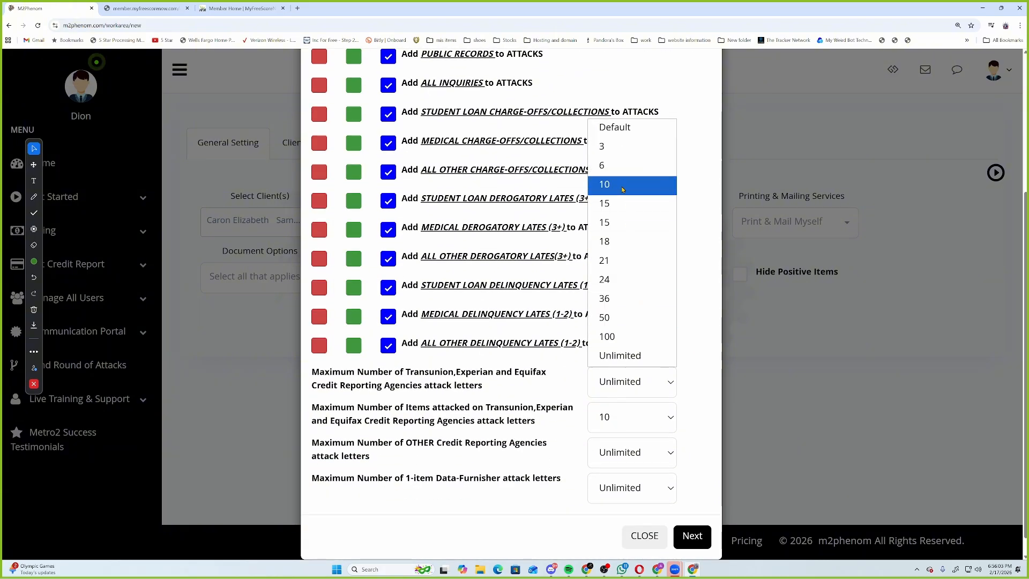
{"action": "left_click", "coordinate": [617, 170]}
{"action": "left_click", "coordinate": [617, 407]}
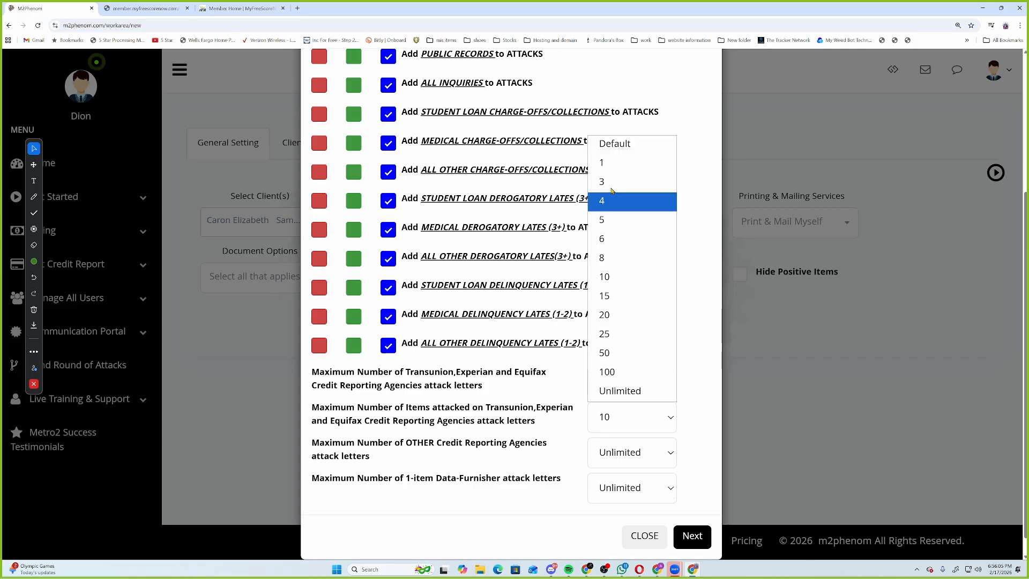
{"action": "left_click", "coordinate": [620, 144]}
{"action": "left_click", "coordinate": [632, 451]}
{"action": "left_click", "coordinate": [639, 334]}
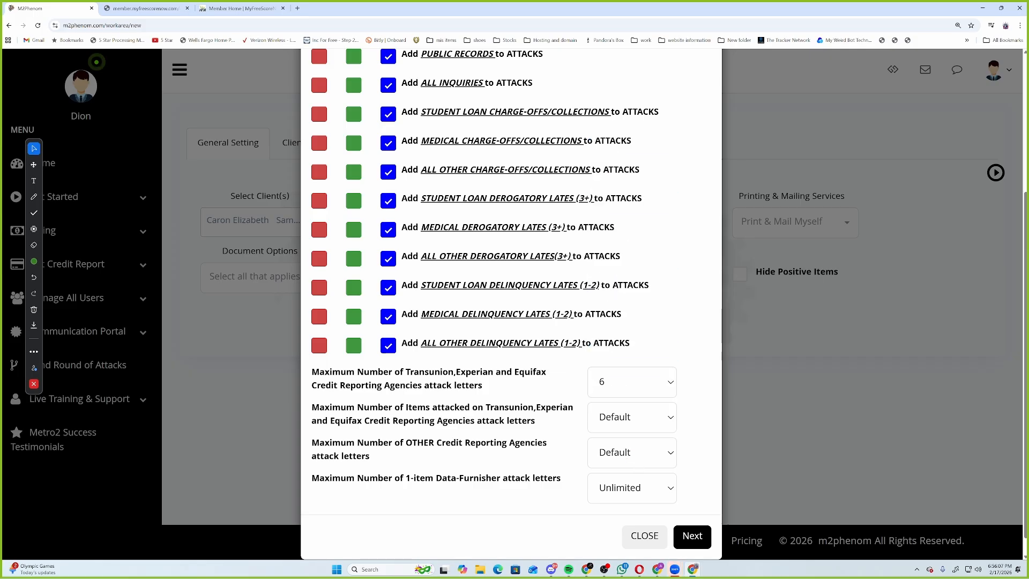
{"action": "left_click", "coordinate": [616, 487]}
{"action": "left_click", "coordinate": [658, 252]}
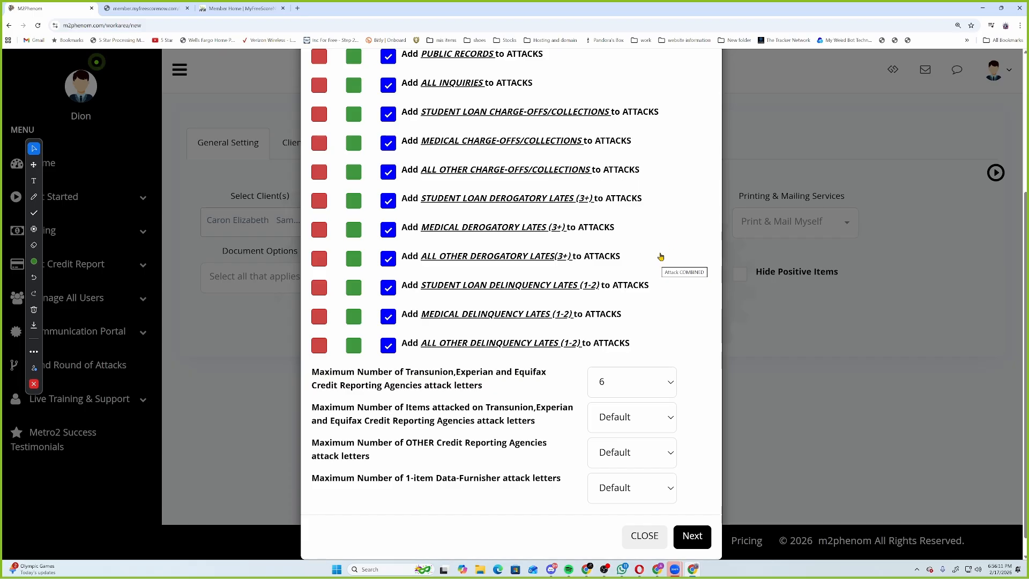
{"action": "scroll", "coordinate": [397, 303], "scroll_direction": "up", "scroll_amount": 4}
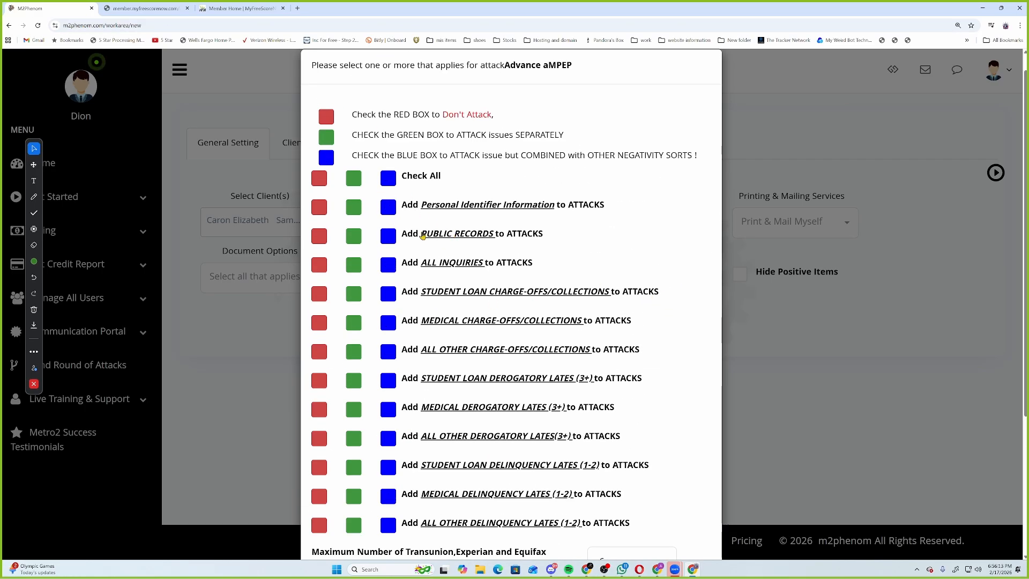
{"action": "scroll", "coordinate": [545, 339], "scroll_direction": "down", "scroll_amount": 3}
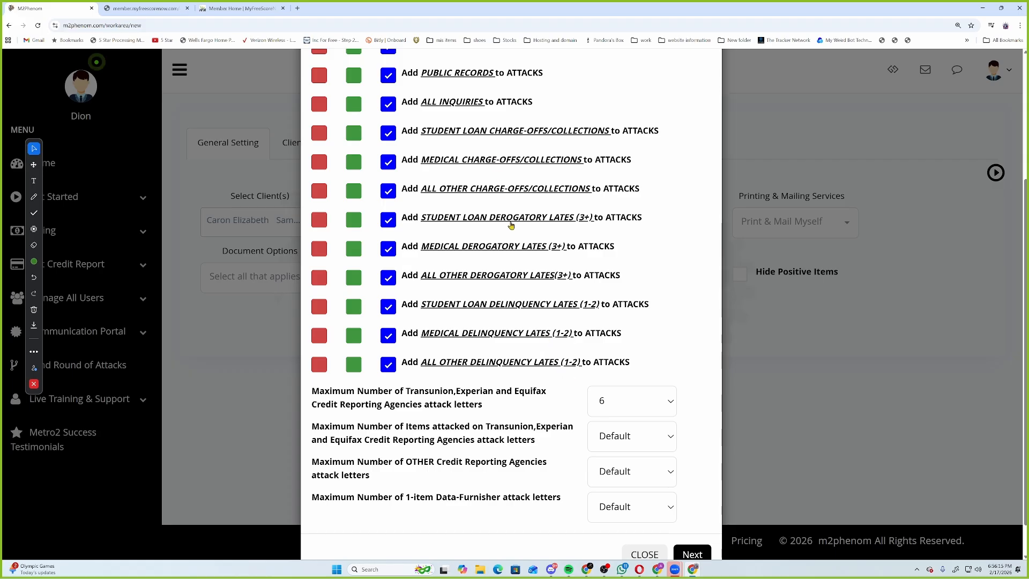
{"action": "scroll", "coordinate": [536, 354], "scroll_direction": "up", "scroll_amount": 3}
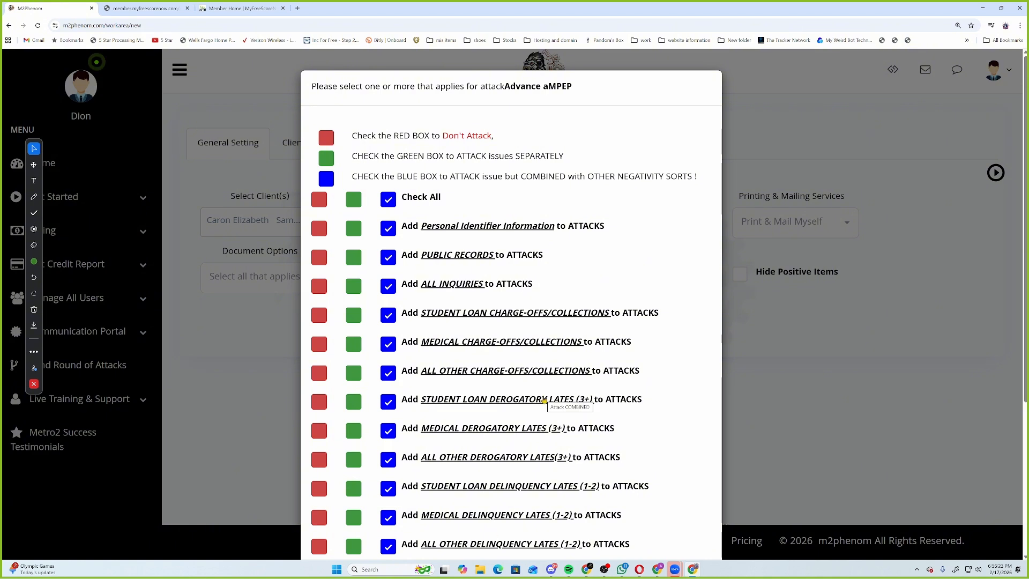
{"action": "scroll", "coordinate": [475, 352], "scroll_direction": "down", "scroll_amount": 1}
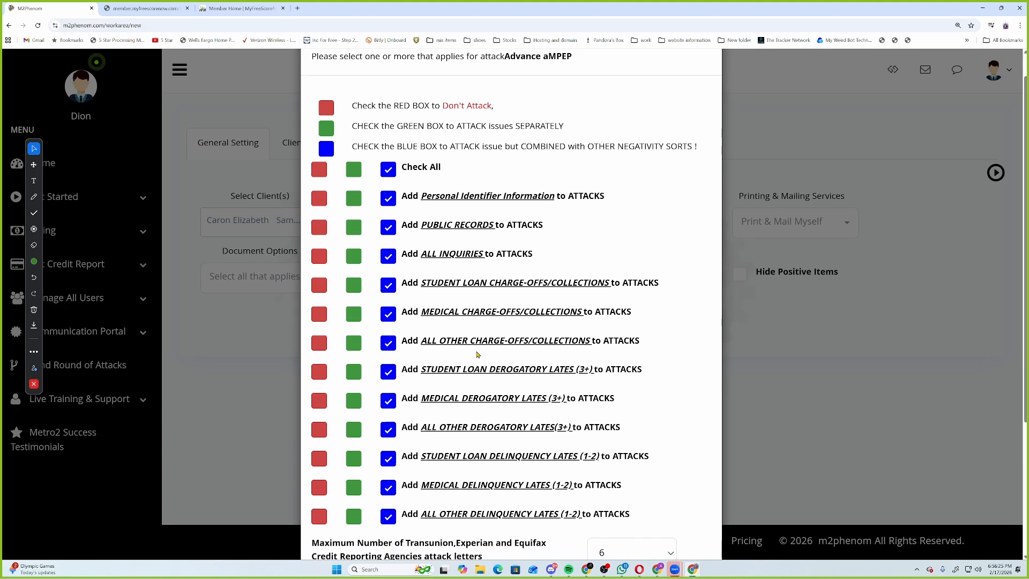
{"action": "scroll", "coordinate": [471, 351], "scroll_direction": "up", "scroll_amount": 1}
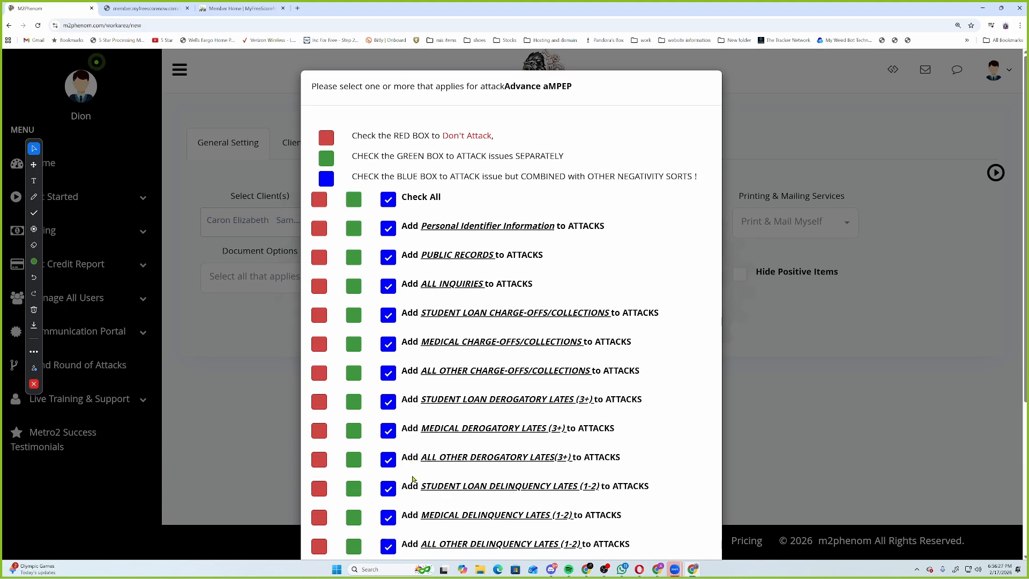
{"action": "scroll", "coordinate": [414, 527], "scroll_direction": "down", "scroll_amount": 2}
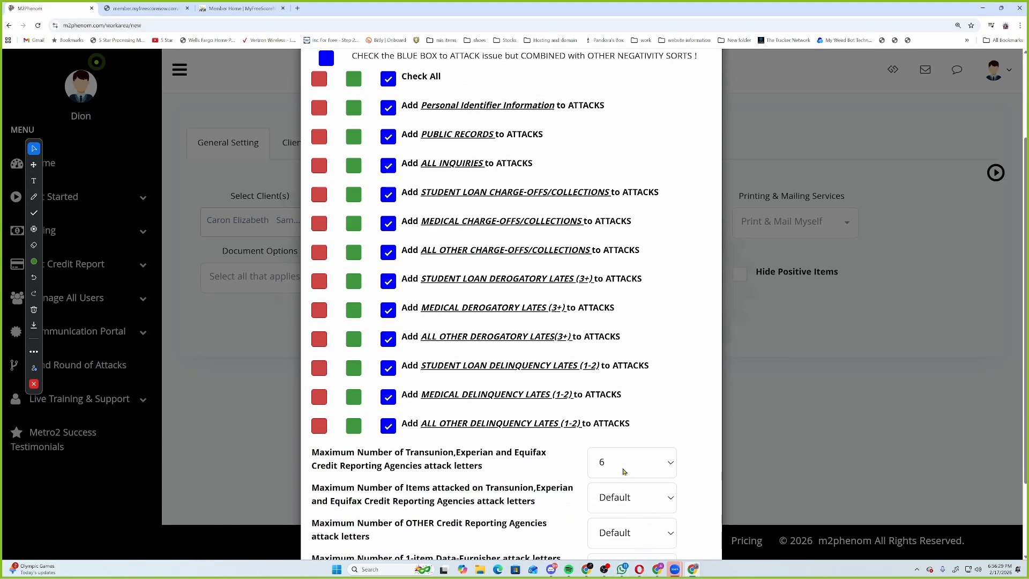
{"action": "mouse_move", "coordinate": [640, 569]}
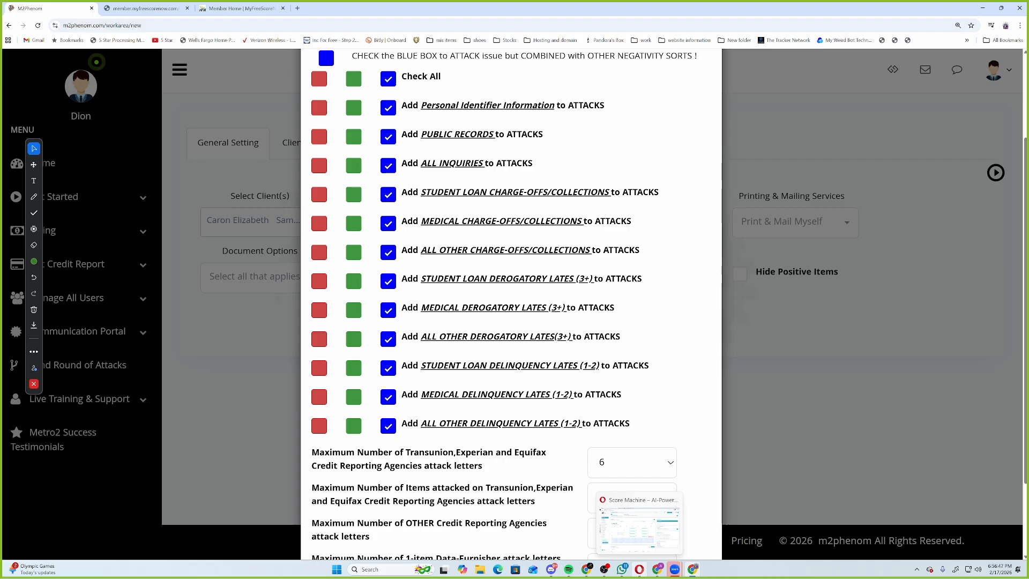
Check All issue types, set maximum bureau attack letters to Unlimited, and submit with Next.
{"action": "left_click", "coordinate": [348, 83]}
{"action": "scroll", "coordinate": [681, 338], "scroll_direction": "down", "scroll_amount": 3}
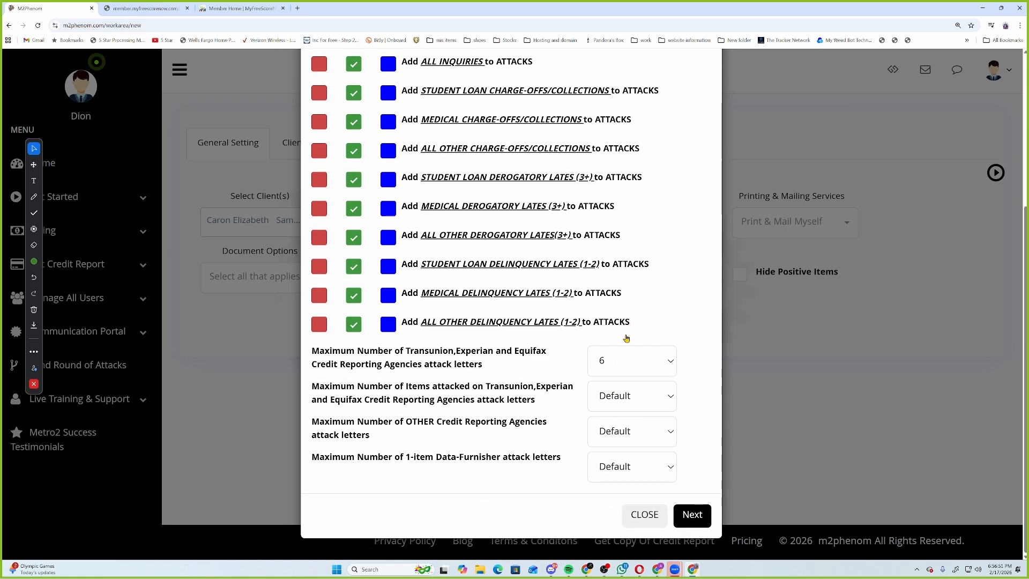
{"action": "left_click", "coordinate": [622, 365]}
{"action": "left_click", "coordinate": [649, 335]}
{"action": "scroll", "coordinate": [292, 92], "scroll_direction": "up", "scroll_amount": 3}
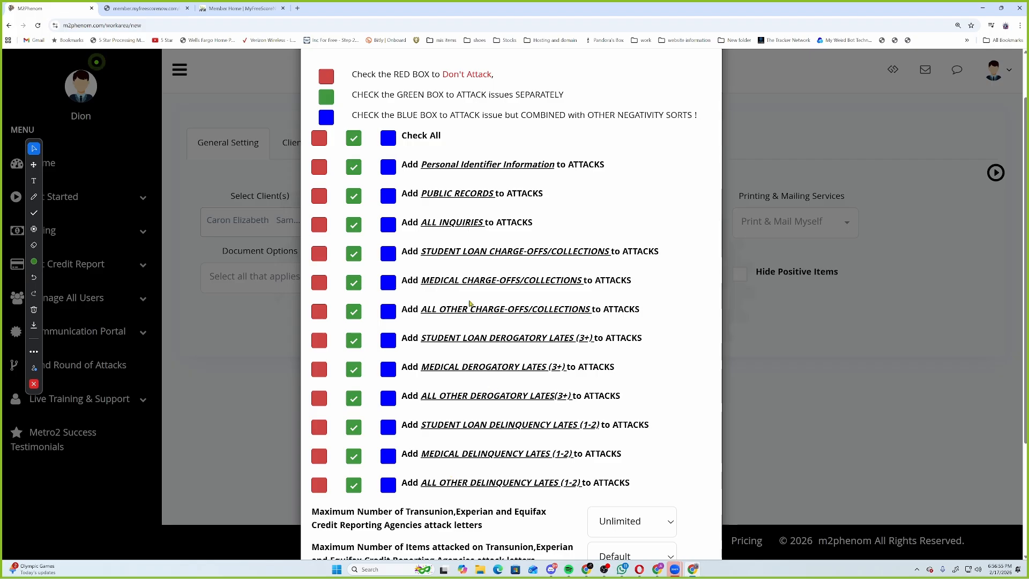
{"action": "scroll", "coordinate": [571, 277], "scroll_direction": "down", "scroll_amount": 3}
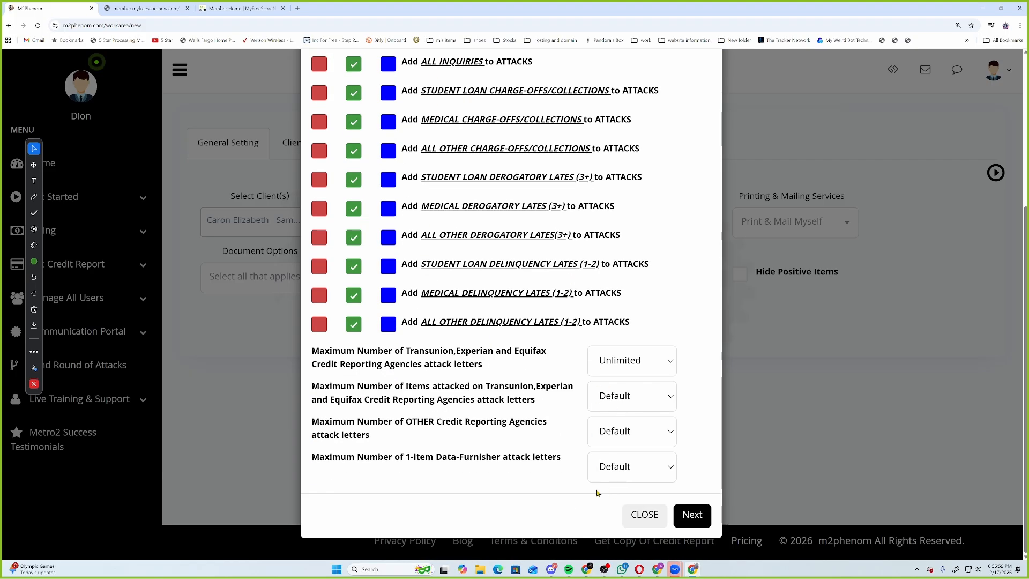
{"action": "scroll", "coordinate": [513, 470], "scroll_direction": "up", "scroll_amount": 2}
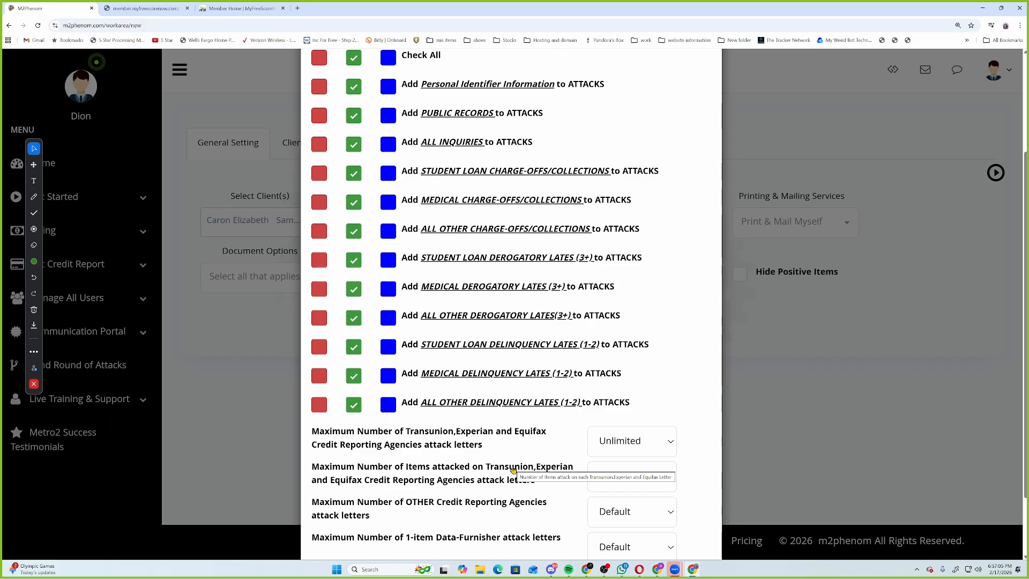
{"action": "scroll", "coordinate": [646, 512], "scroll_direction": "down", "scroll_amount": 2}
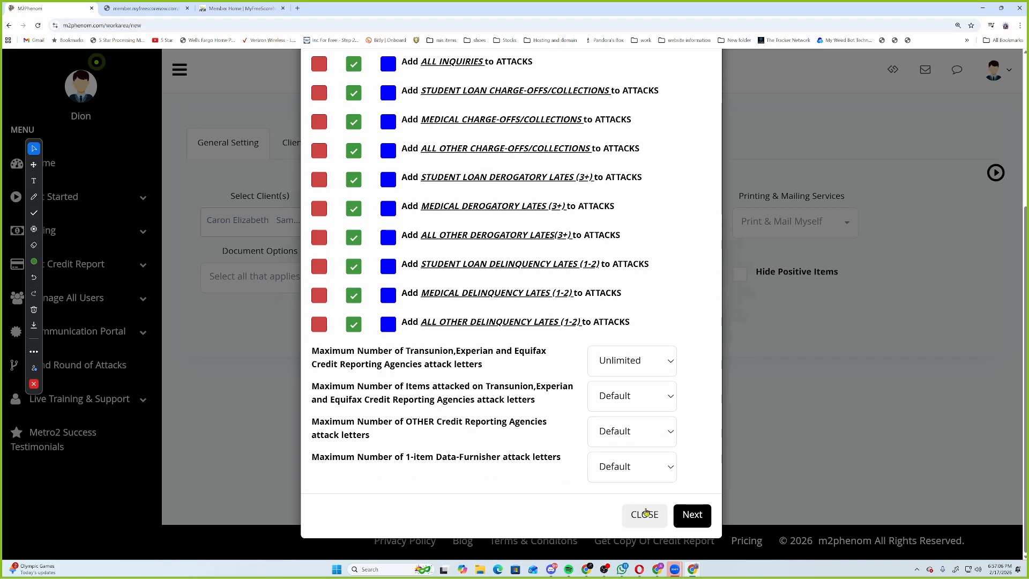
{"action": "left_click", "coordinate": [700, 522]}
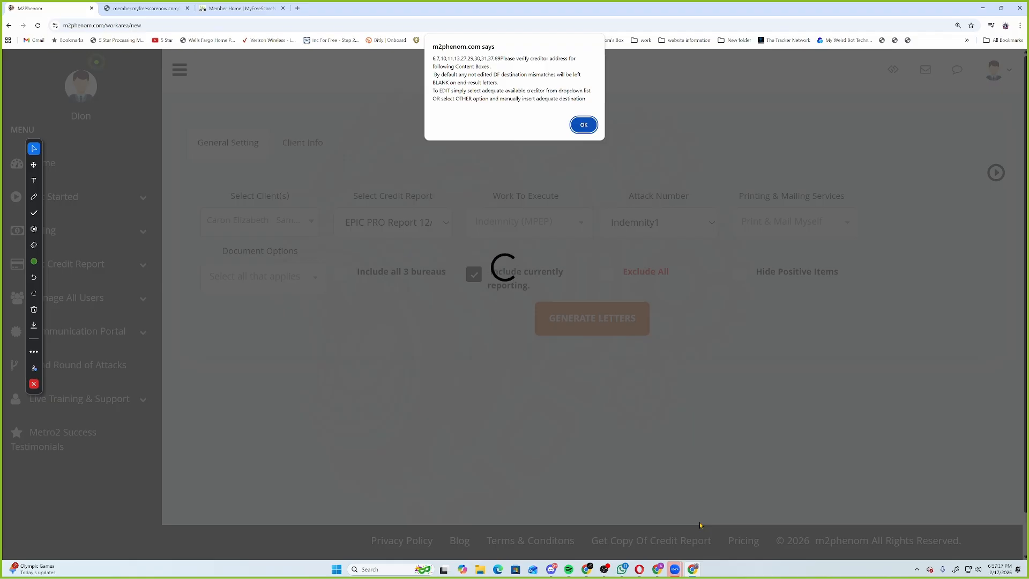
Acknowledge the creditor-address verification alert once letter generation finishes.
{"action": "left_click", "coordinate": [583, 124]}
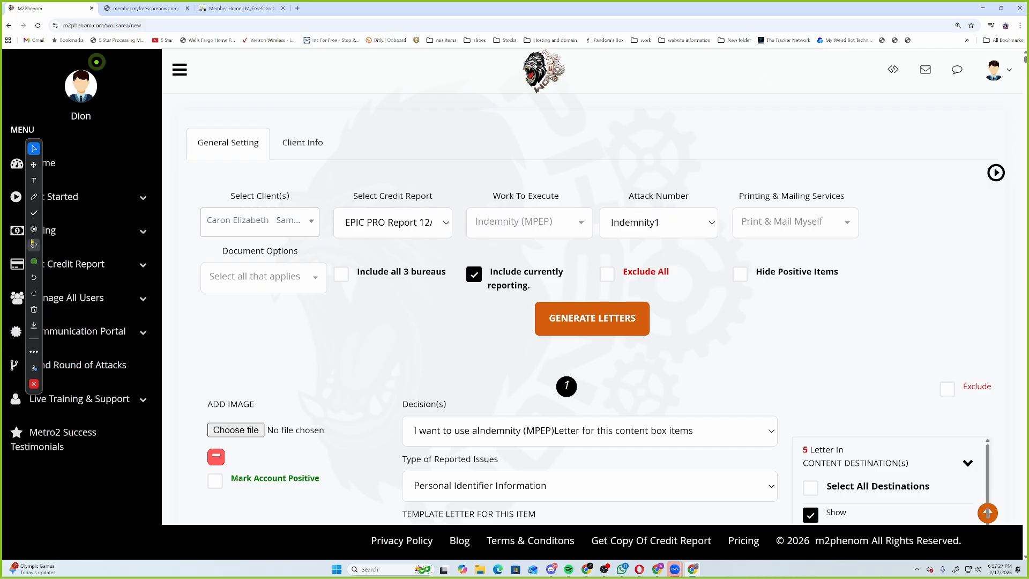
Draw a green pen check mark beside content box 1's Content Destinations list.
{"action": "left_click", "coordinate": [34, 197]}
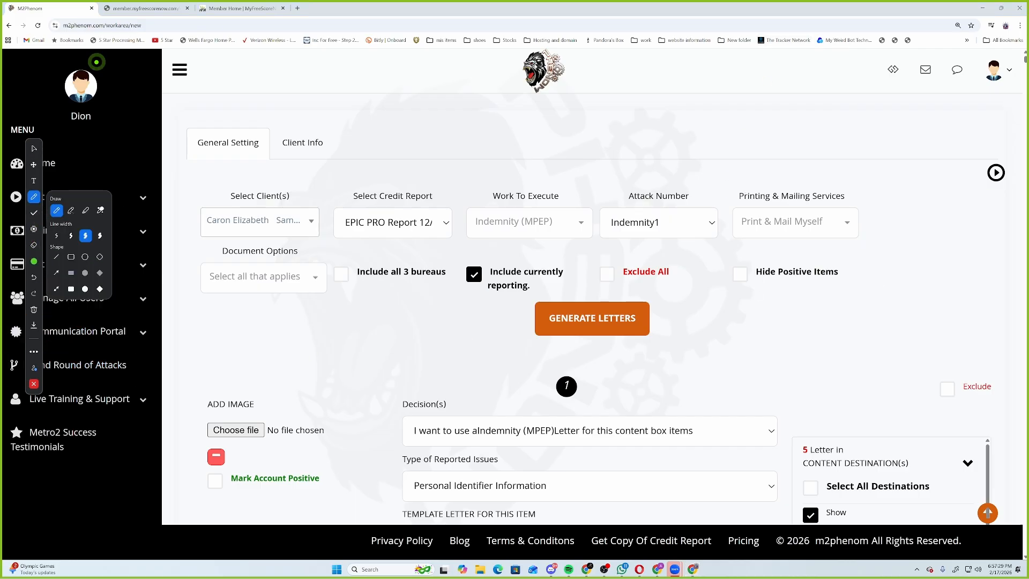
{"action": "mouse_move", "coordinate": [1016, 397]}
{"action": "left_mouse_down"}
{"action": "mouse_move", "coordinate": [996, 482]}
{"action": "mouse_move", "coordinate": [1013, 464]}
{"action": "left_mouse_up"}
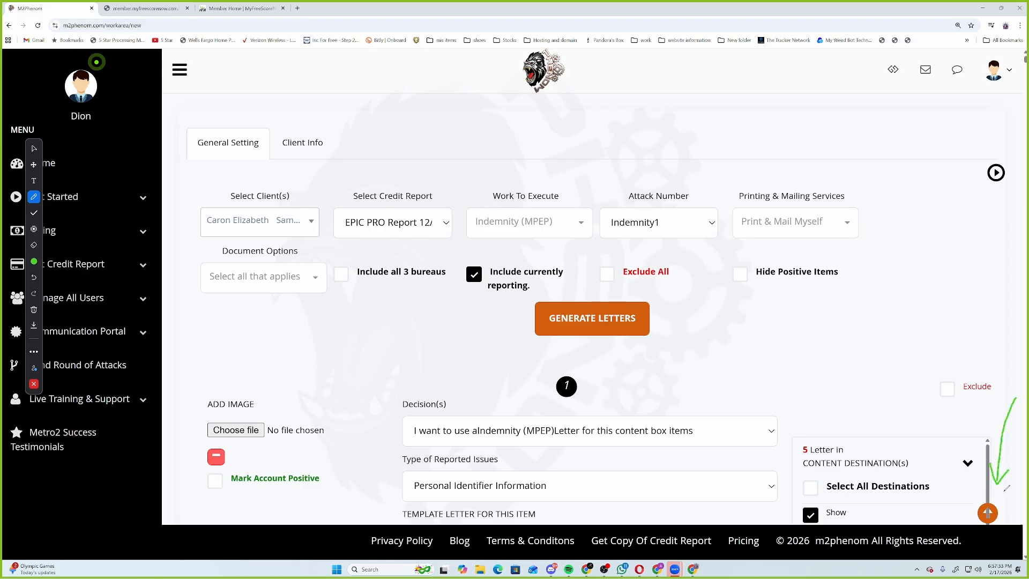
{"action": "left_click", "coordinate": [38, 148]}
{"action": "mouse_move", "coordinate": [990, 515]}
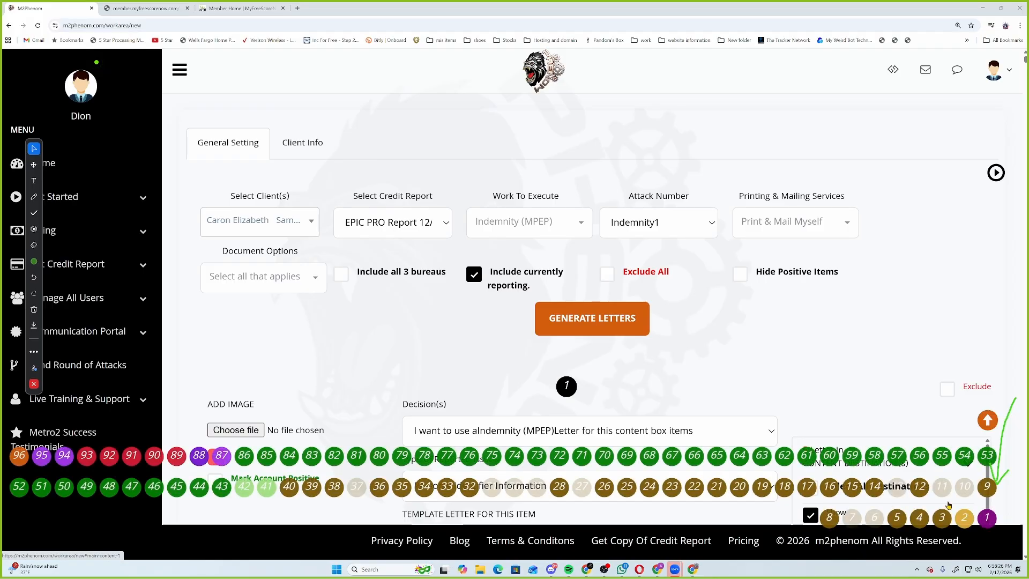
{"action": "left_click", "coordinate": [221, 486]}
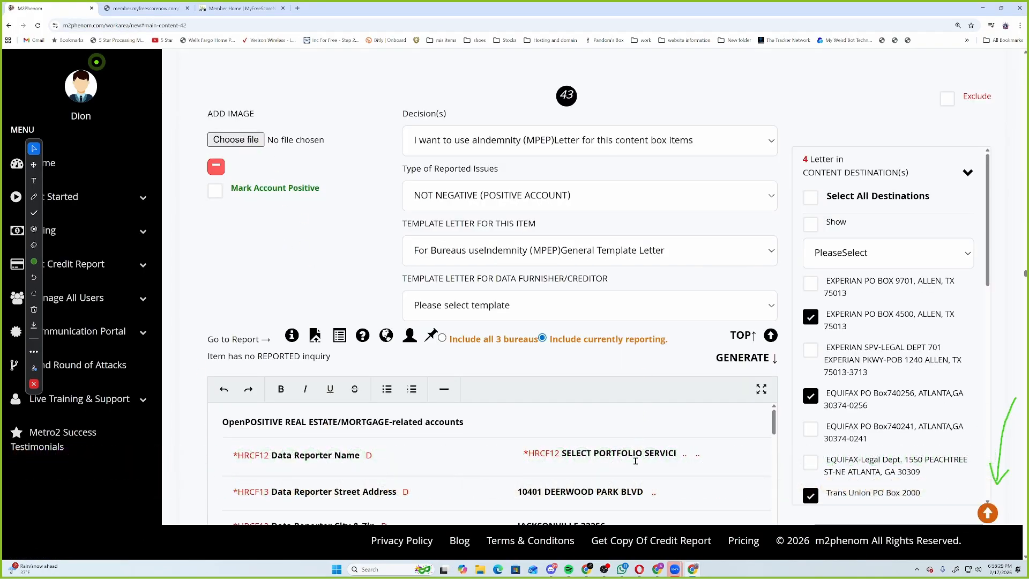
{"action": "left_click_drag", "start_coordinate": [223, 422], "coordinate": [284, 420]}
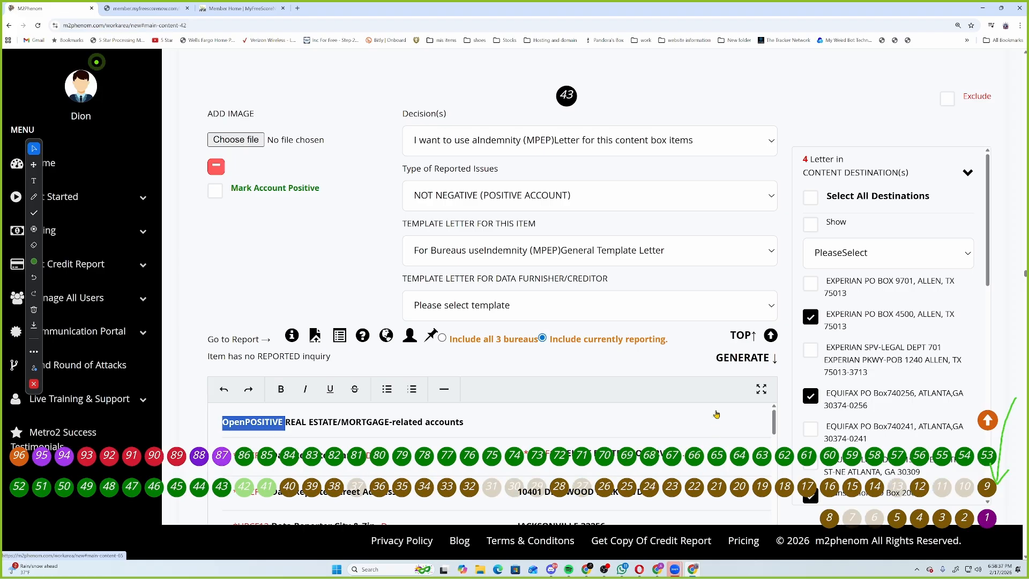
{"action": "left_click", "coordinate": [733, 333]}
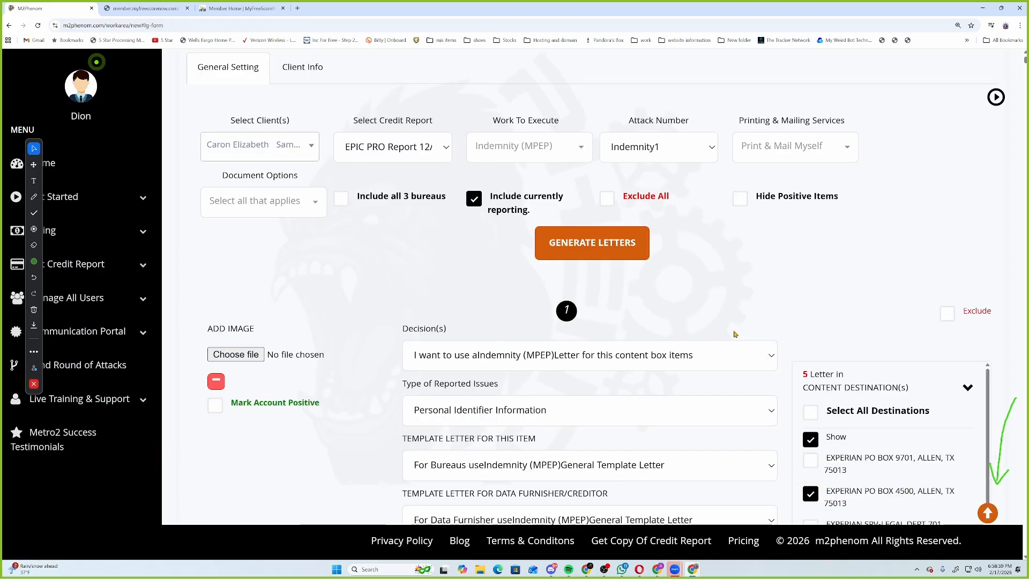
Circle Hide Positive Items in green, tick its checkbox, then erase the annotations.
{"action": "mouse_move", "coordinate": [988, 513]}
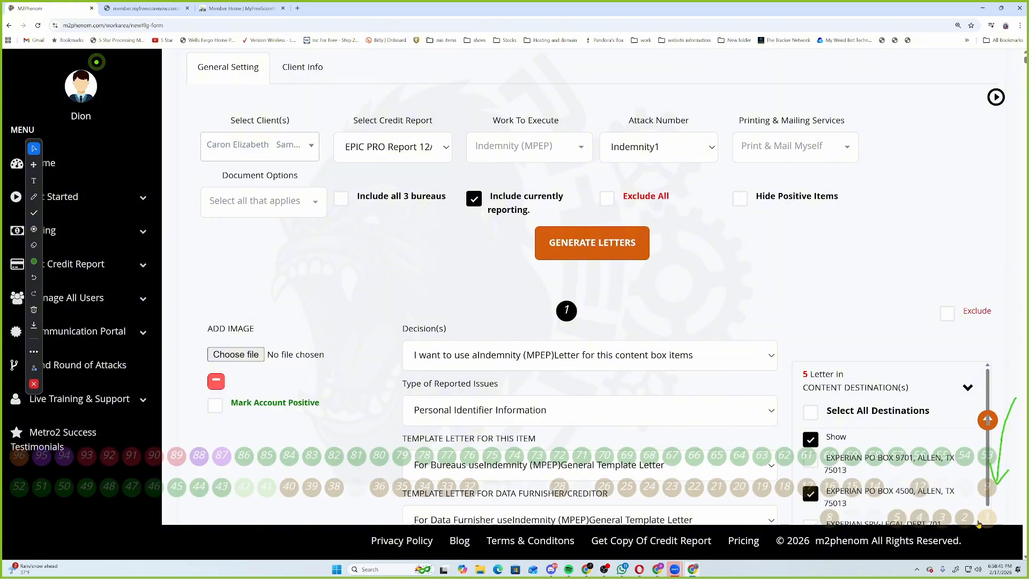
{"action": "left_click", "coordinate": [34, 196]}
{"action": "mouse_move", "coordinate": [742, 180]}
{"action": "left_mouse_down"}
{"action": "mouse_move", "coordinate": [856, 207]}
{"action": "mouse_move", "coordinate": [743, 204]}
{"action": "mouse_move", "coordinate": [732, 181]}
{"action": "mouse_move", "coordinate": [745, 175]}
{"action": "left_mouse_up"}
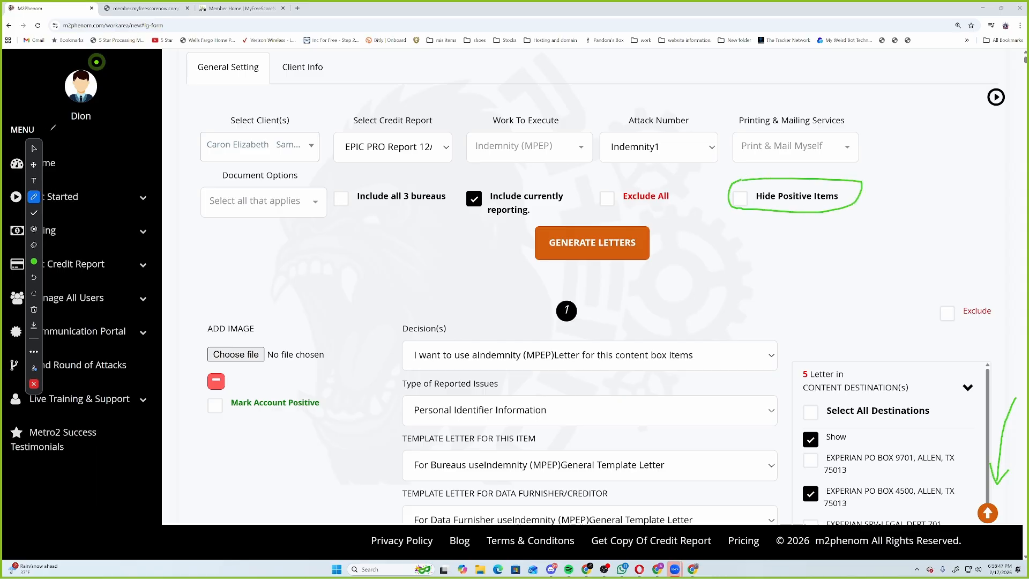
{"action": "left_click", "coordinate": [33, 148]}
{"action": "left_click", "coordinate": [740, 199]}
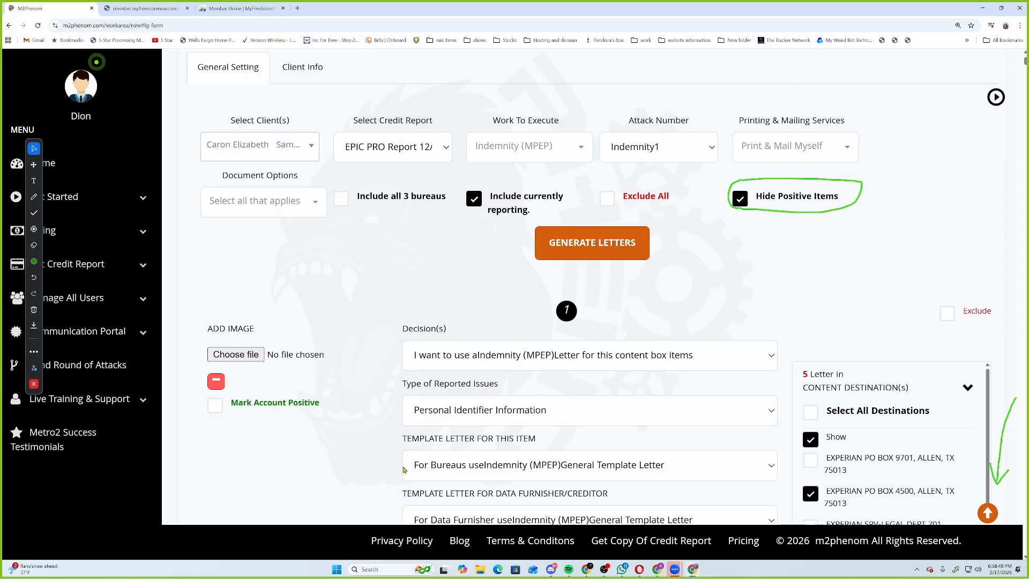
{"action": "left_click", "coordinate": [35, 311]}
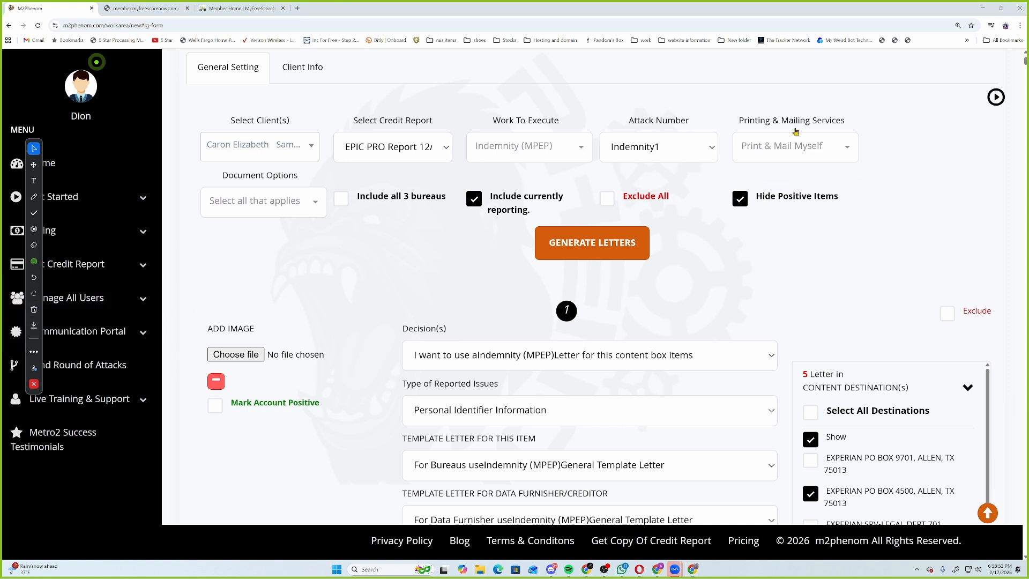
{"action": "mouse_move", "coordinate": [985, 517]}
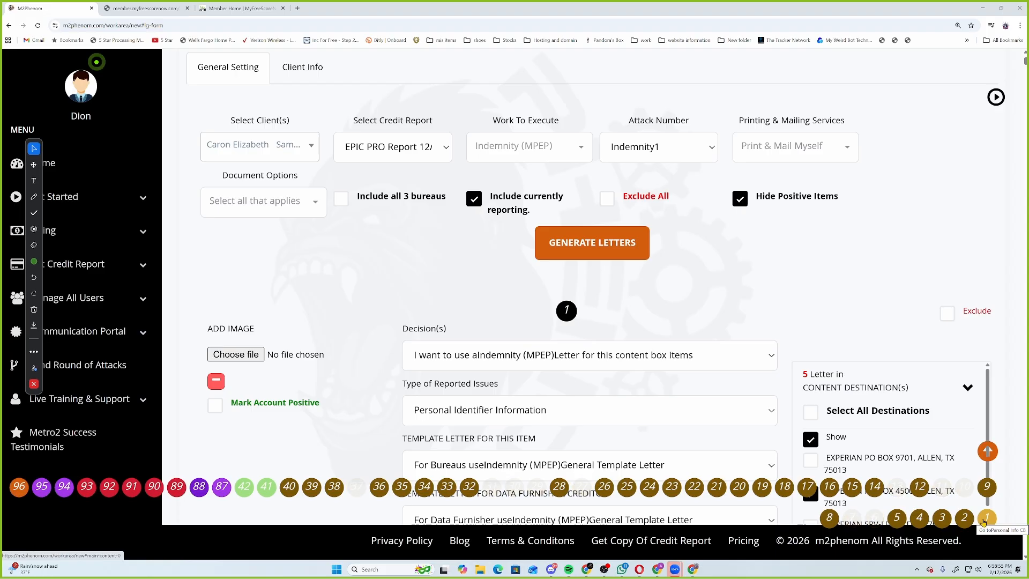
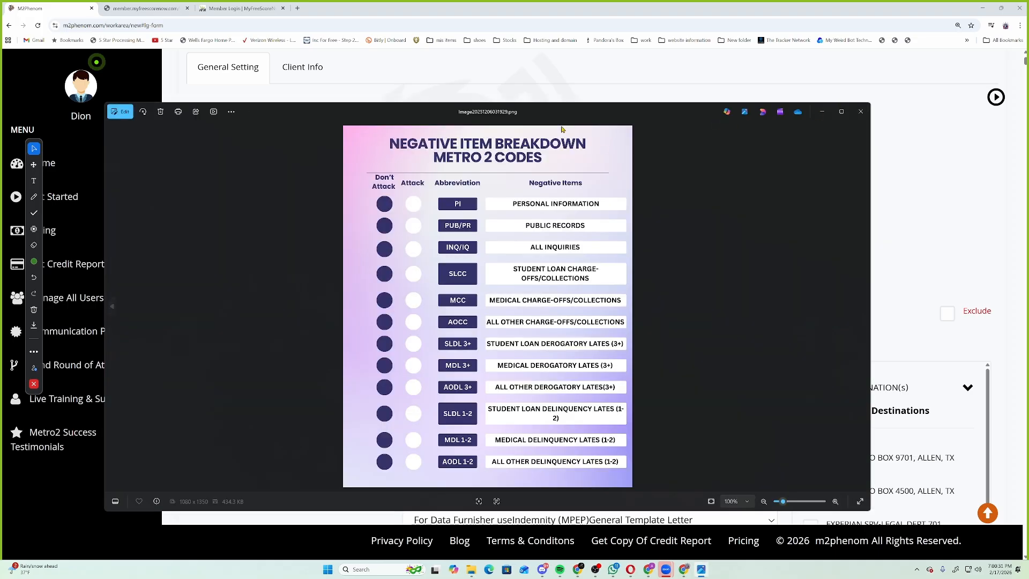
Open the Metro 2 codes chart for markup in Photos and snap it to the right half of the screen.
{"action": "left_click", "coordinate": [120, 111]}
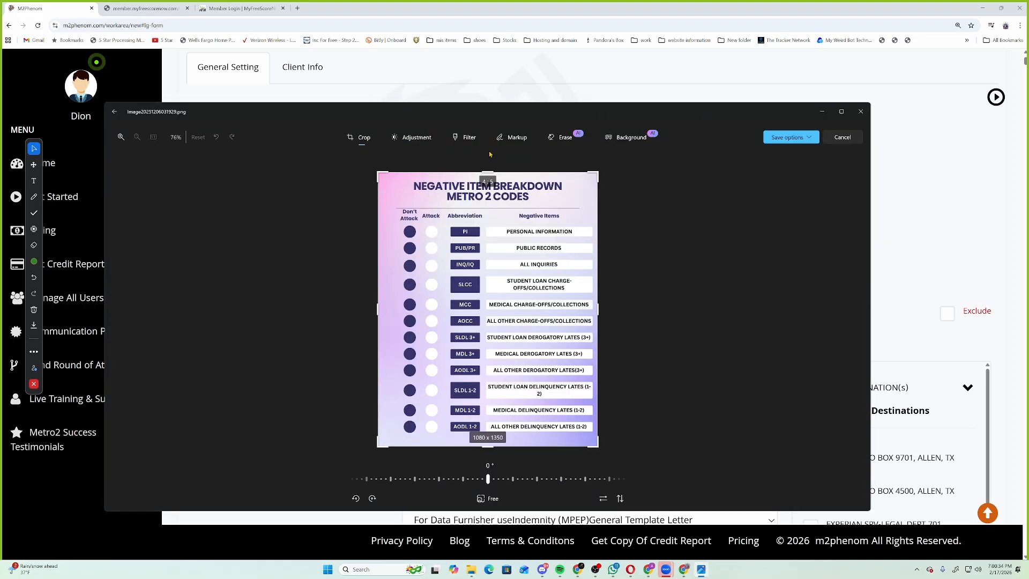
{"action": "left_click", "coordinate": [513, 137]}
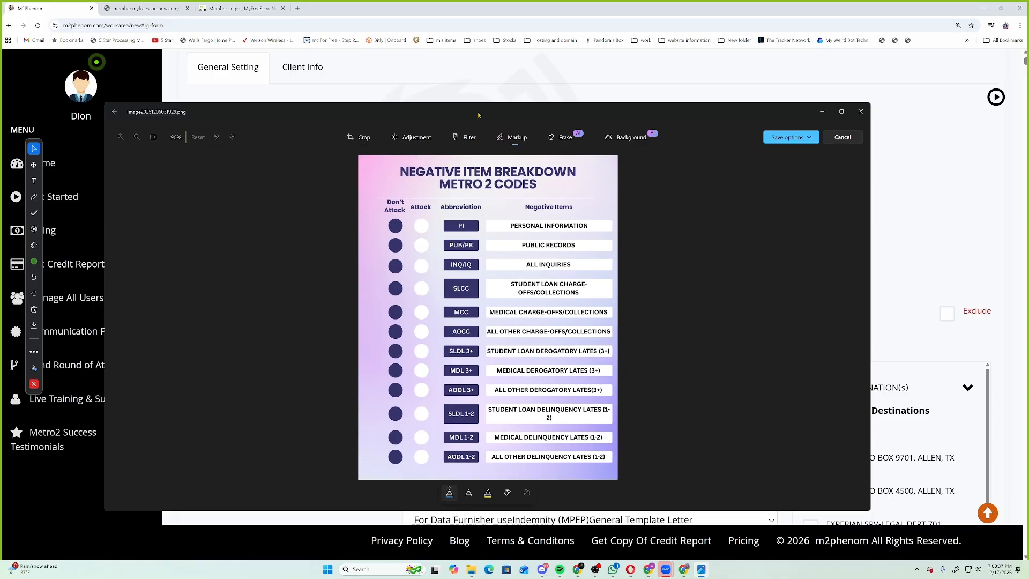
{"action": "left_click_drag", "start_coordinate": [479, 115], "coordinate": [464, 34]}
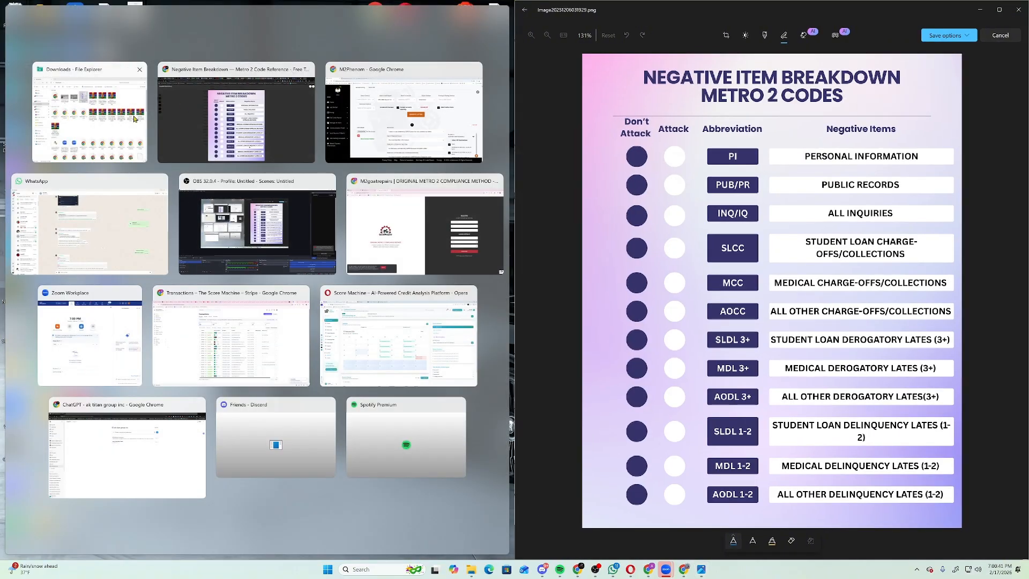
Place M2Phenom on the left half, zoom it in, and bring up item 1, Personal Identifier Information.
{"action": "left_click", "coordinate": [397, 142]}
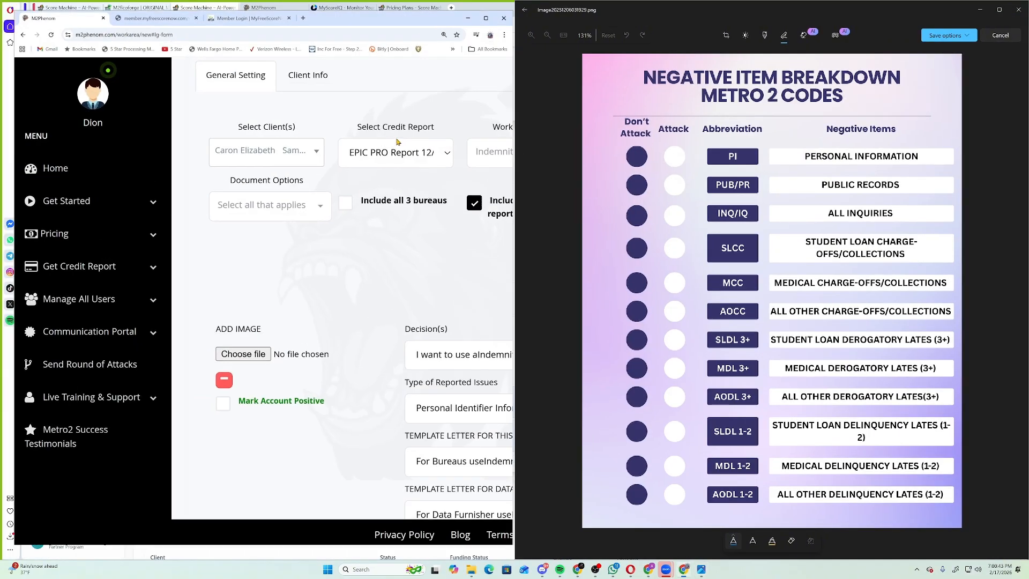
{"action": "key", "text": "ctrl+plus"}
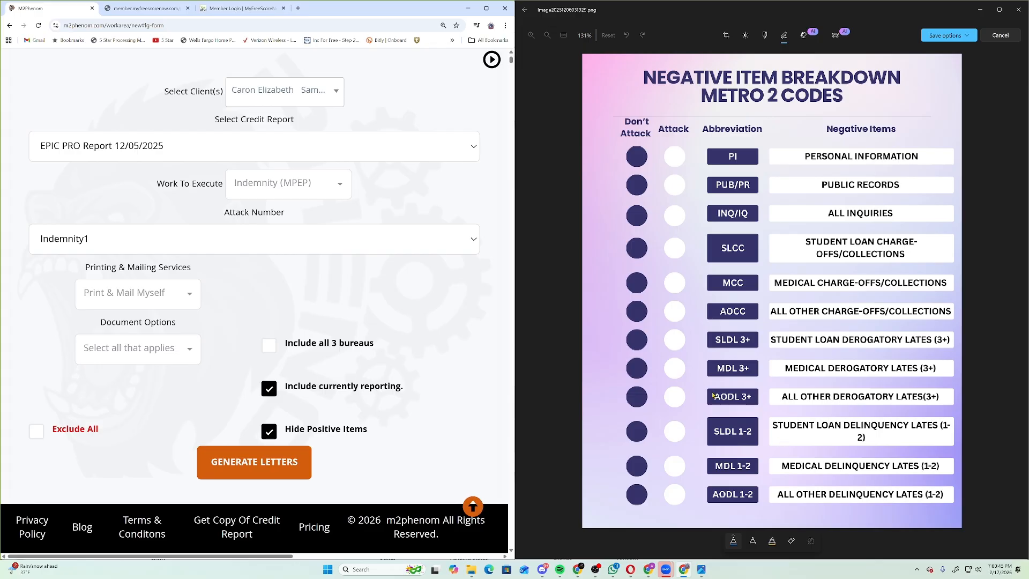
{"action": "scroll", "coordinate": [249, 271], "scroll_direction": "up", "scroll_amount": 1}
{"action": "scroll", "coordinate": [249, 273], "scroll_direction": "down", "scroll_amount": 9}
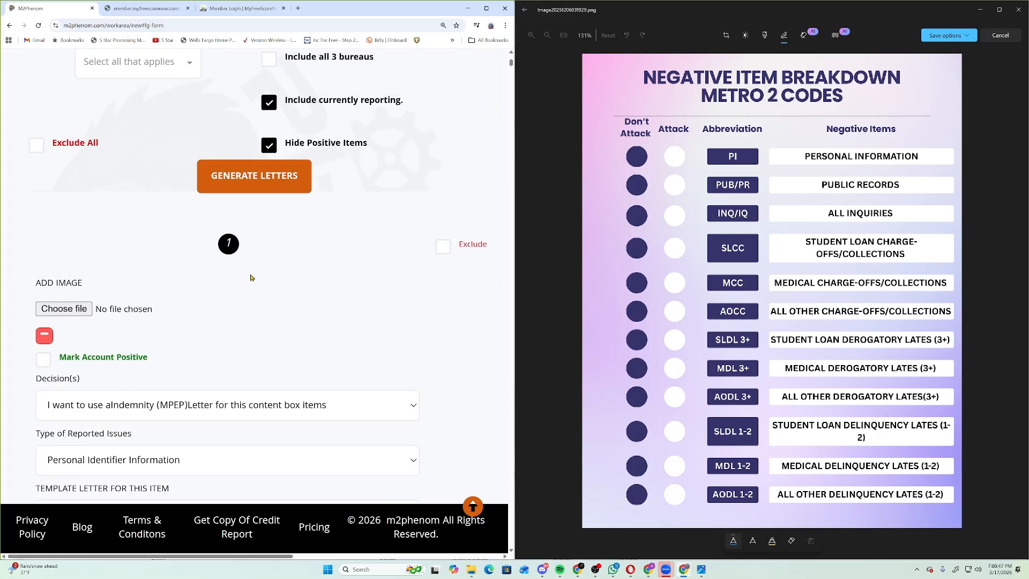
{"action": "scroll", "coordinate": [215, 273], "scroll_direction": "up", "scroll_amount": 2}
{"action": "scroll", "coordinate": [159, 275], "scroll_direction": "down", "scroll_amount": 2}
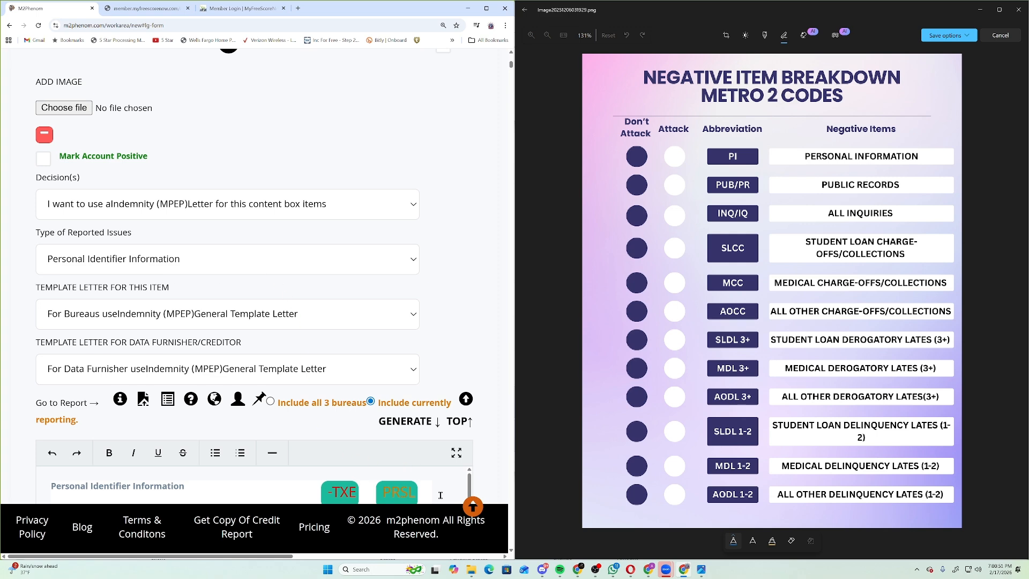
{"action": "left_click", "coordinate": [472, 508]}
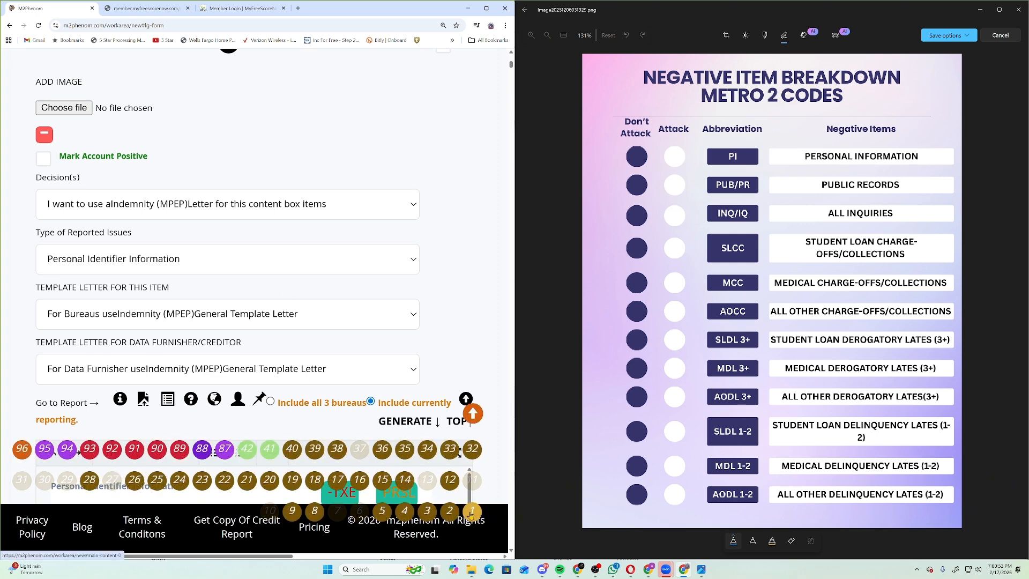
{"action": "scroll", "coordinate": [471, 512], "scroll_direction": "up", "scroll_amount": 1}
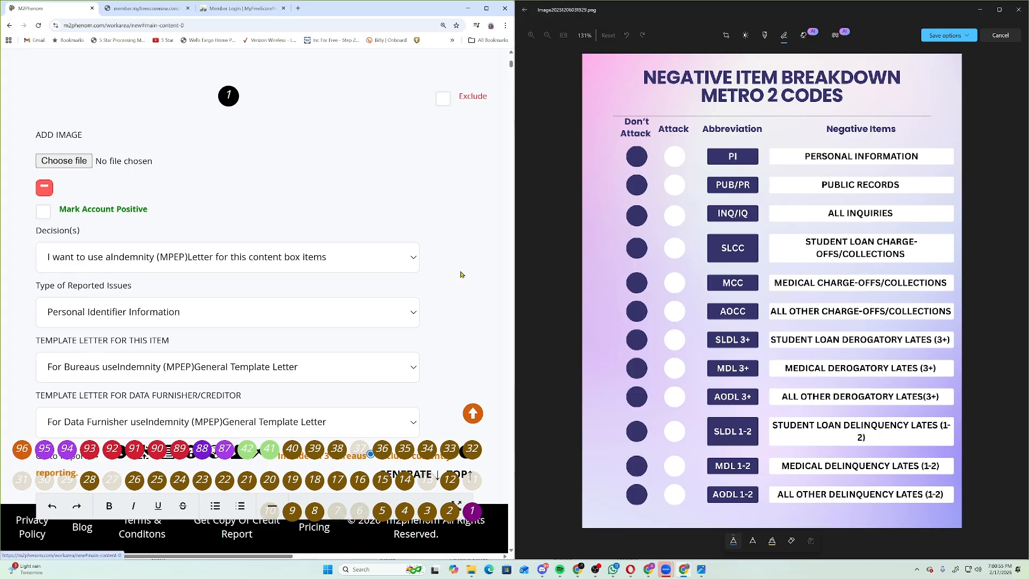
{"action": "scroll", "coordinate": [380, 242], "scroll_direction": "down", "scroll_amount": 2}
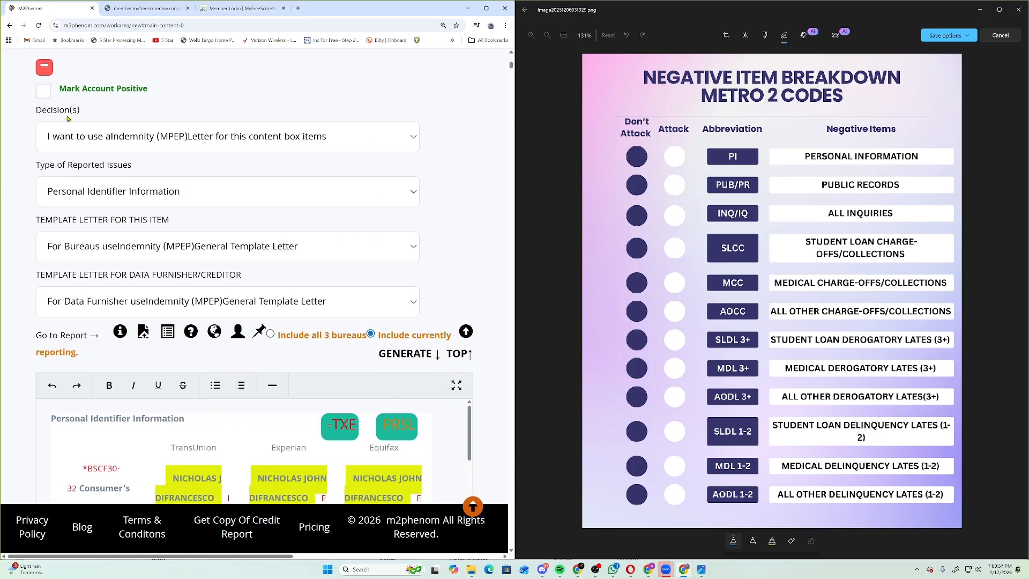
{"action": "scroll", "coordinate": [67, 116], "scroll_direction": "up", "scroll_amount": 1}
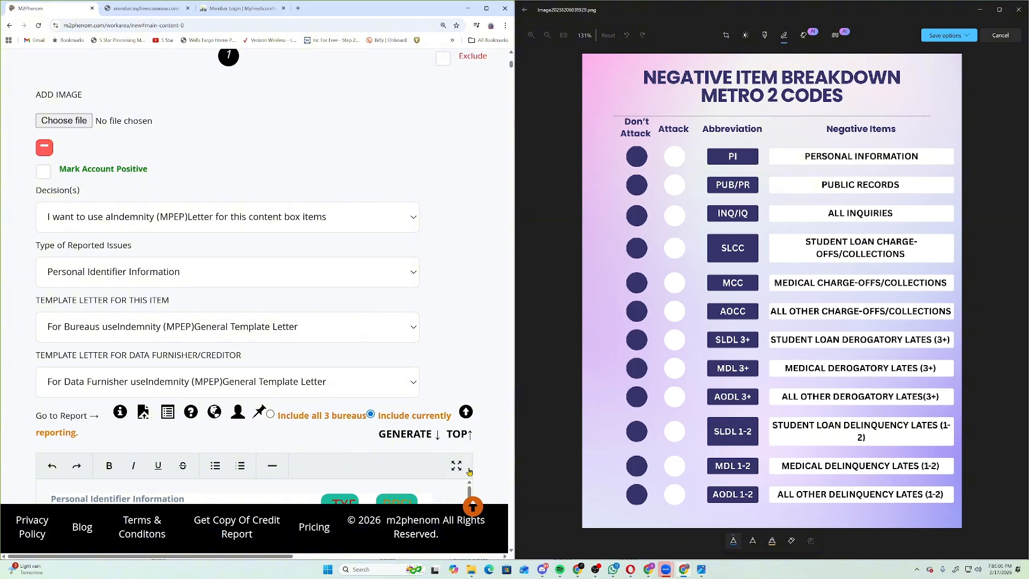
Highlight 'Type of Reported Issues' and check the PI Attack circle on the chart.
{"action": "mouse_move", "coordinate": [472, 514]}
{"action": "left_click_drag", "start_coordinate": [31, 248], "coordinate": [135, 247]}
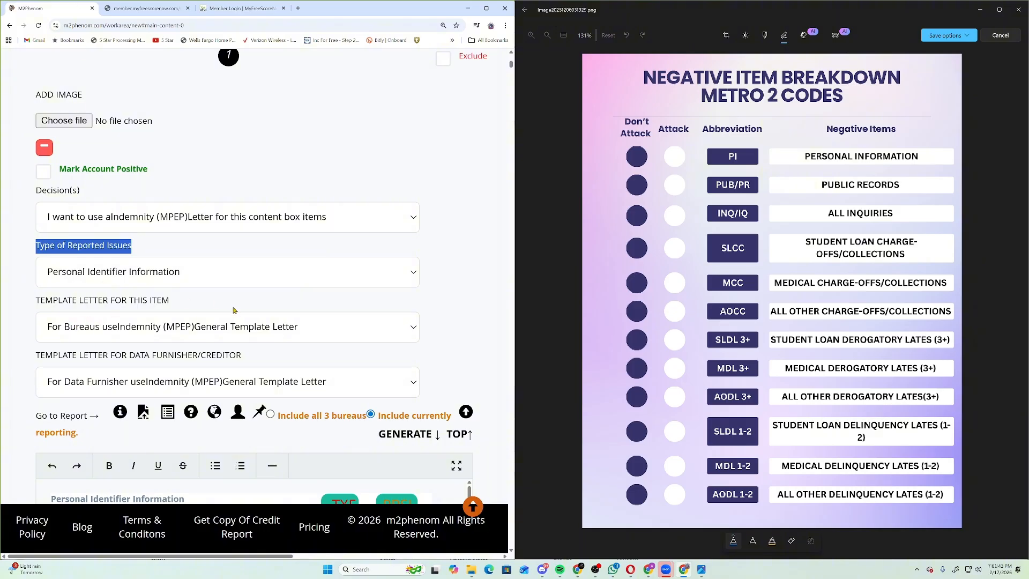
{"action": "mouse_move", "coordinate": [667, 152]}
{"action": "left_mouse_down"}
{"action": "mouse_move", "coordinate": [676, 164]}
{"action": "mouse_move", "coordinate": [695, 138]}
{"action": "left_mouse_up"}
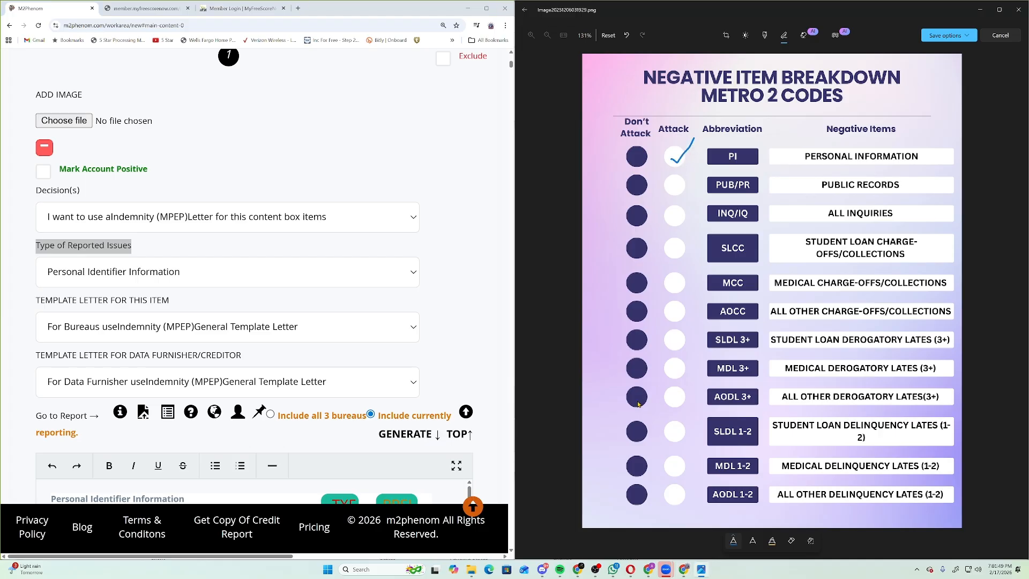
Go to item 2, a Bad Inquiry, check the INQ/IQ Attack circle, then move to item 3.
{"action": "mouse_move", "coordinate": [482, 498]}
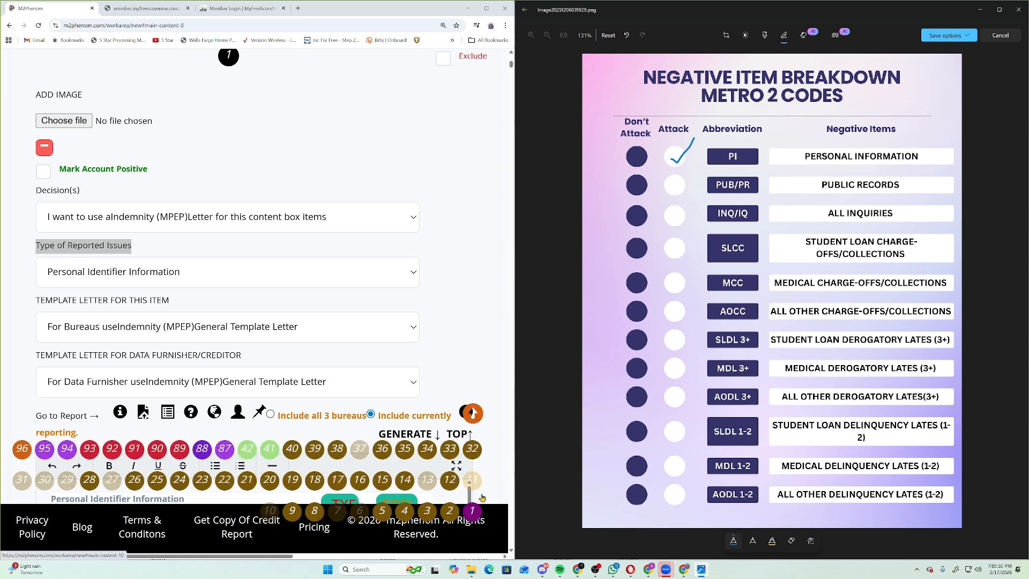
{"action": "left_click", "coordinate": [450, 512]}
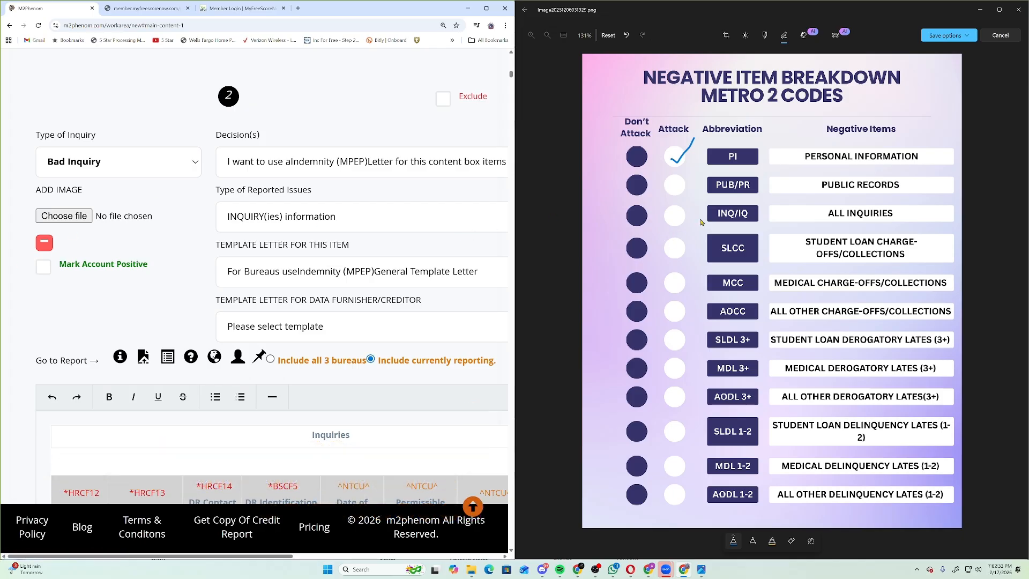
{"action": "mouse_move", "coordinate": [666, 209]}
{"action": "left_mouse_down"}
{"action": "mouse_move", "coordinate": [674, 224]}
{"action": "mouse_move", "coordinate": [708, 192]}
{"action": "left_mouse_up"}
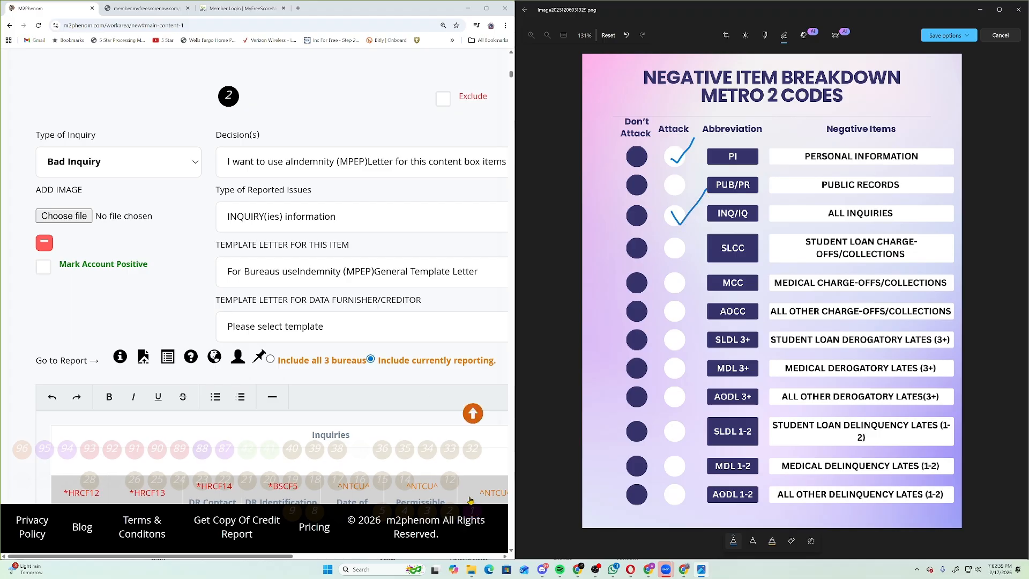
{"action": "left_click", "coordinate": [436, 518]}
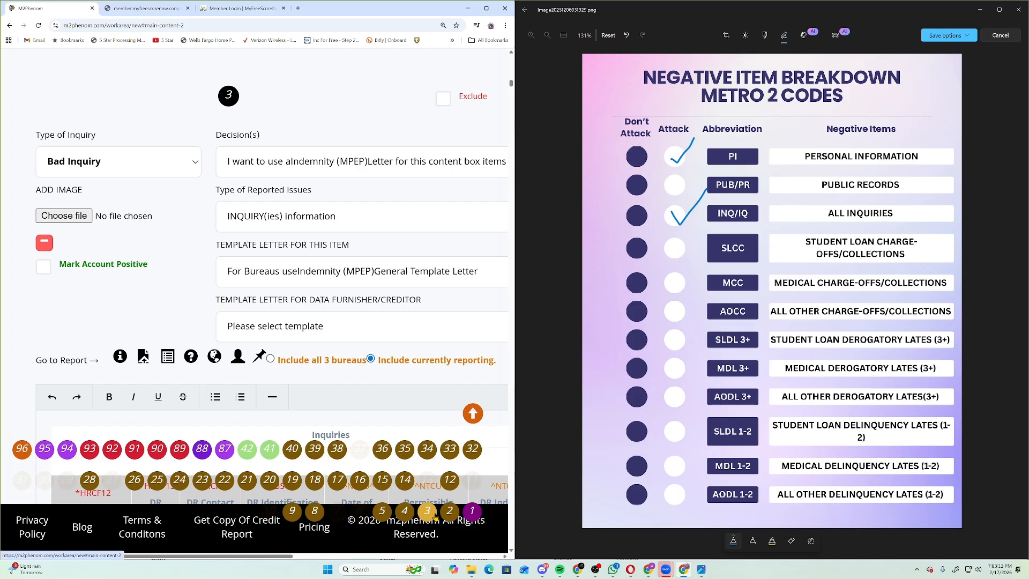
Step through Bad Inquiry items 4 and 5.
{"action": "left_click", "coordinate": [405, 512]}
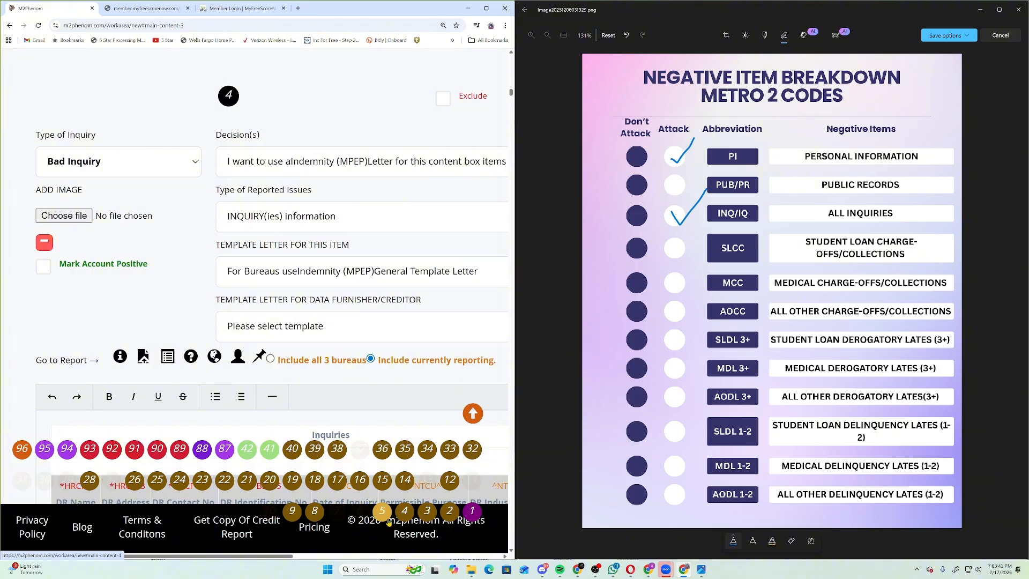
{"action": "left_click", "coordinate": [386, 517]}
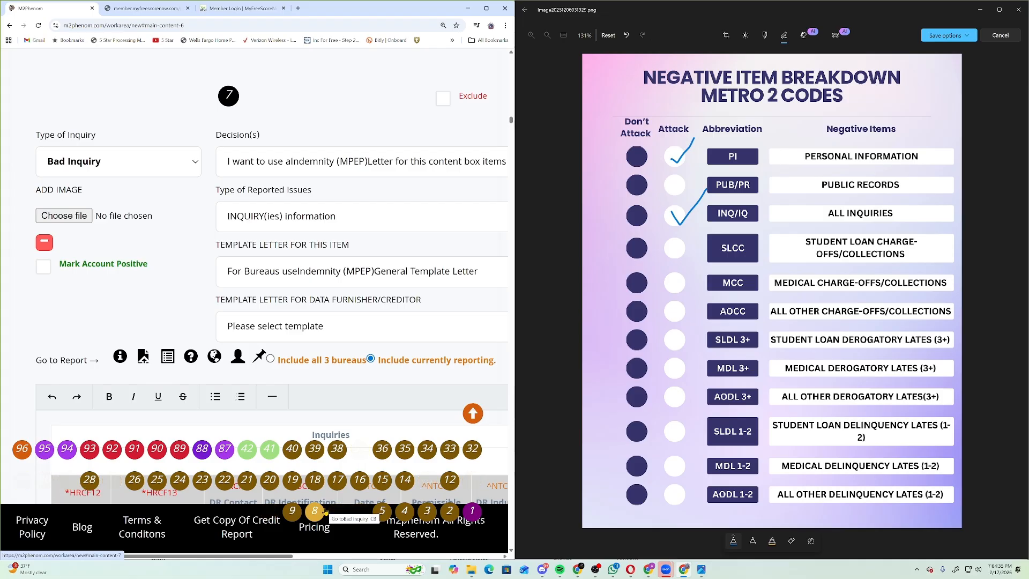
{"action": "left_click", "coordinate": [324, 511]}
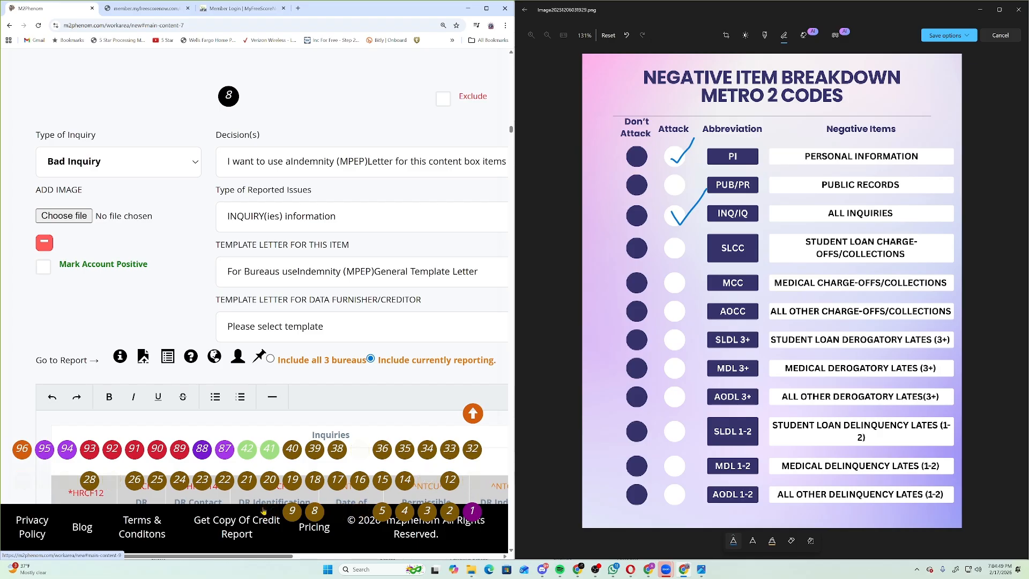
{"action": "left_click", "coordinate": [289, 514]}
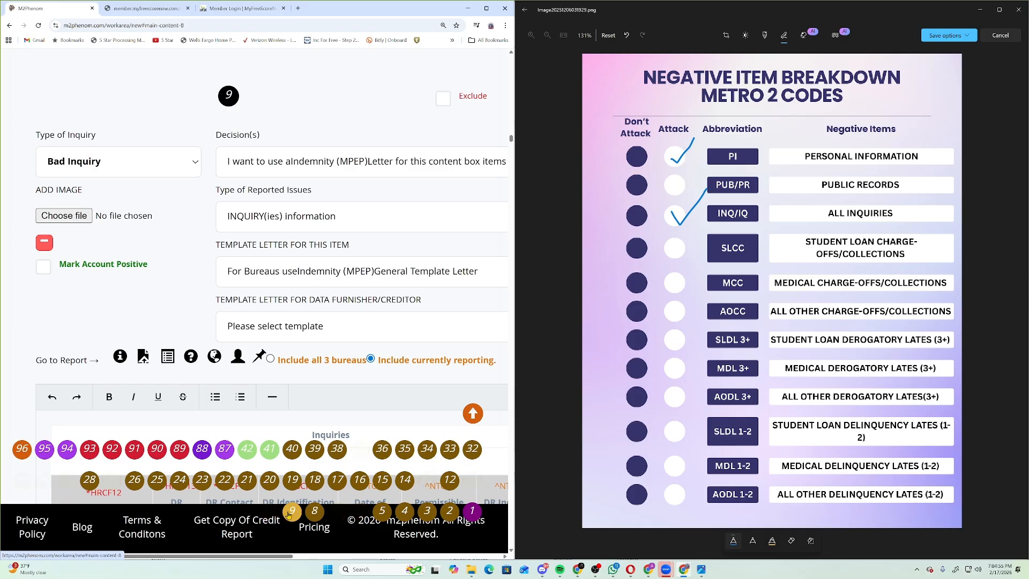
{"action": "left_click", "coordinate": [269, 510]}
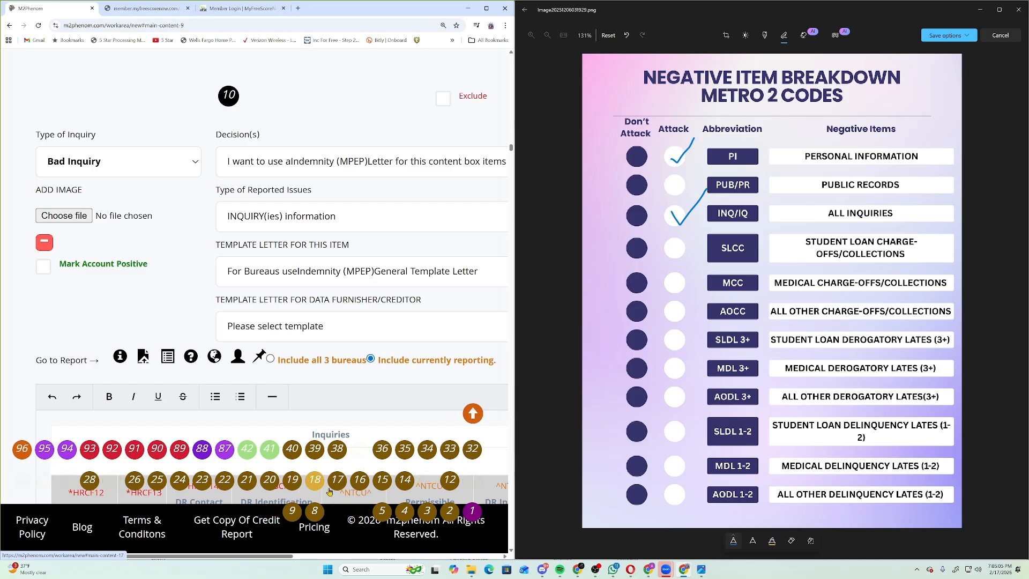
{"action": "left_click", "coordinate": [467, 486]}
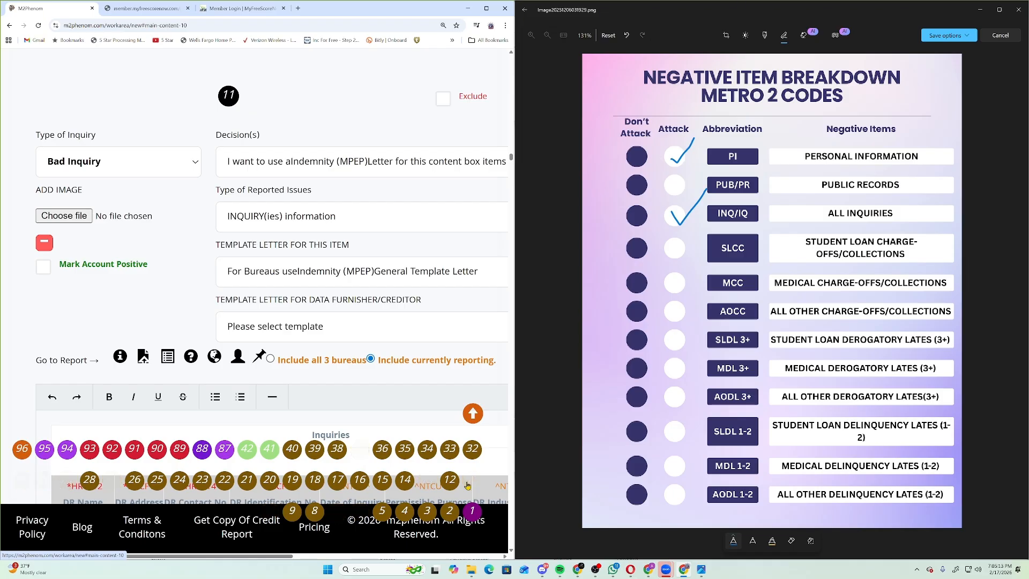
{"action": "scroll", "coordinate": [467, 485], "scroll_direction": "up", "scroll_amount": 1}
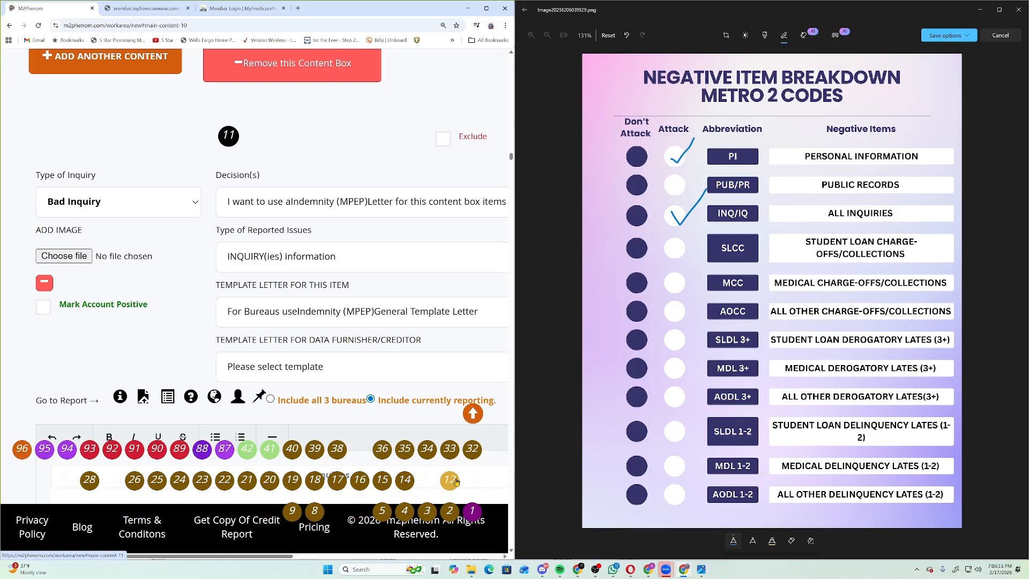
Step through inquiry content boxes 12 to 20, each using the Indemnity (MPEP) General Template Letter.
{"action": "left_click", "coordinate": [456, 481]}
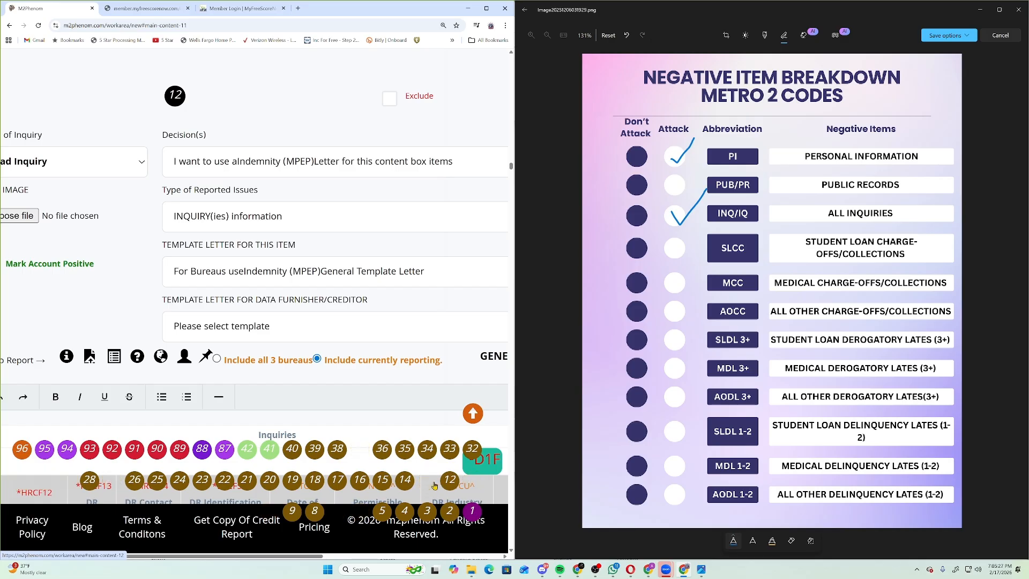
{"action": "left_click", "coordinate": [434, 486]}
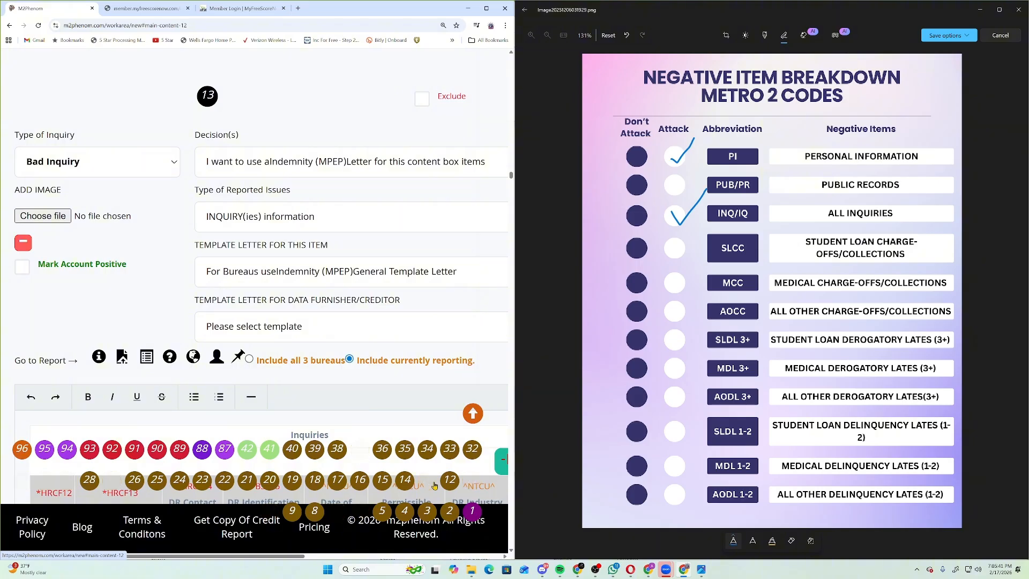
{"action": "left_click", "coordinate": [410, 484]}
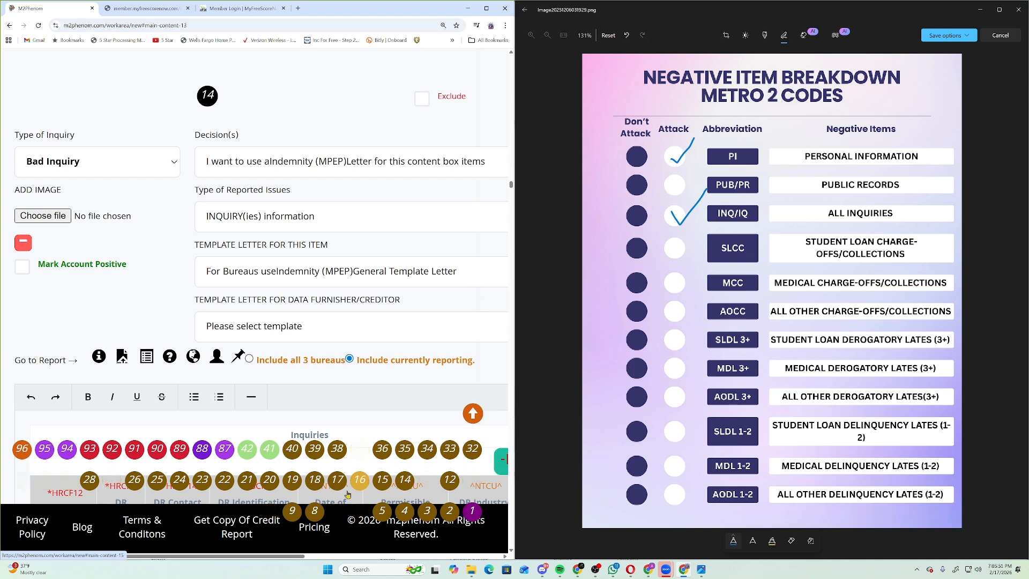
{"action": "left_click", "coordinate": [380, 480]}
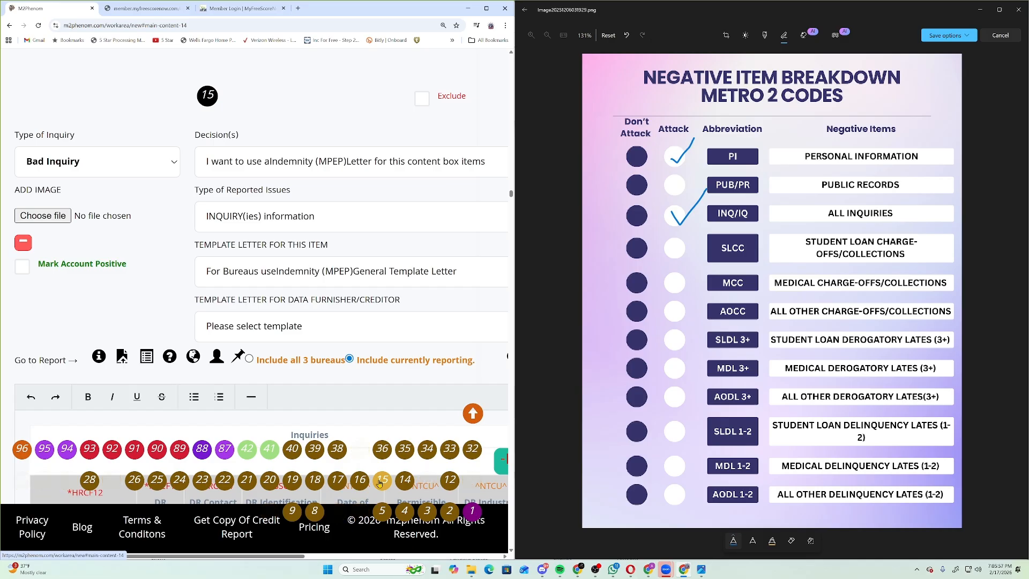
{"action": "left_click", "coordinate": [362, 481]}
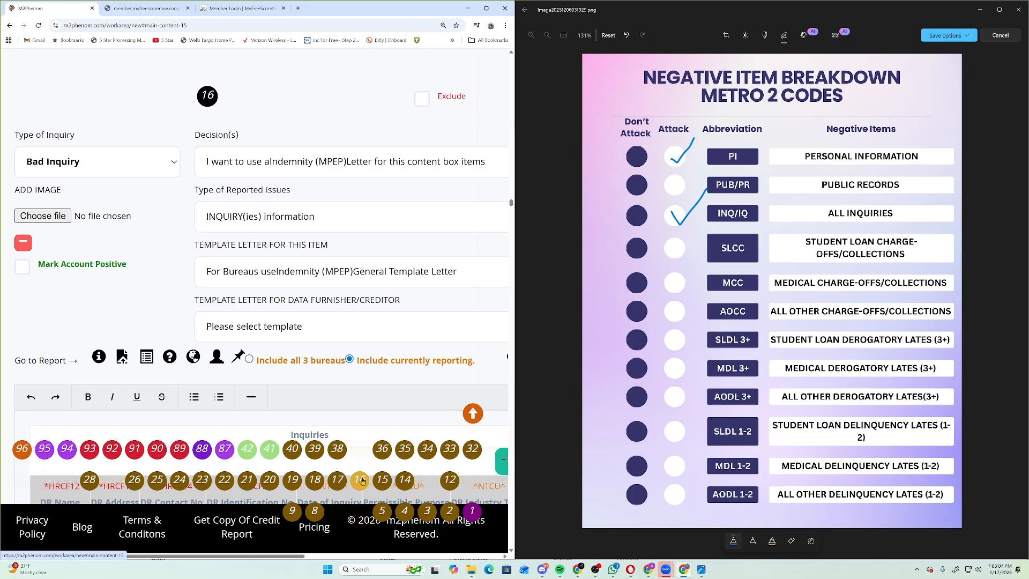
{"action": "left_click", "coordinate": [339, 483]}
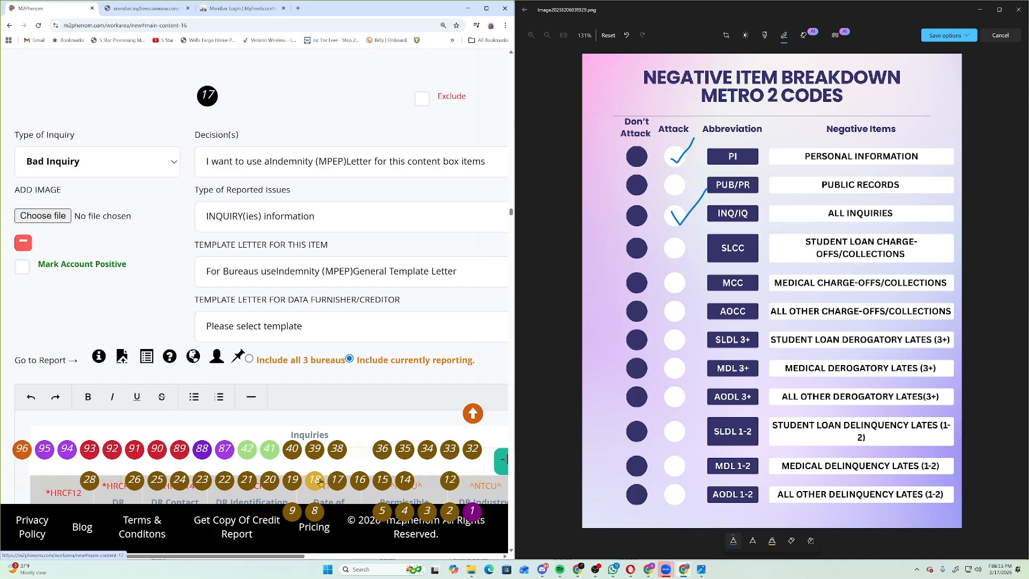
{"action": "left_click", "coordinate": [316, 480]}
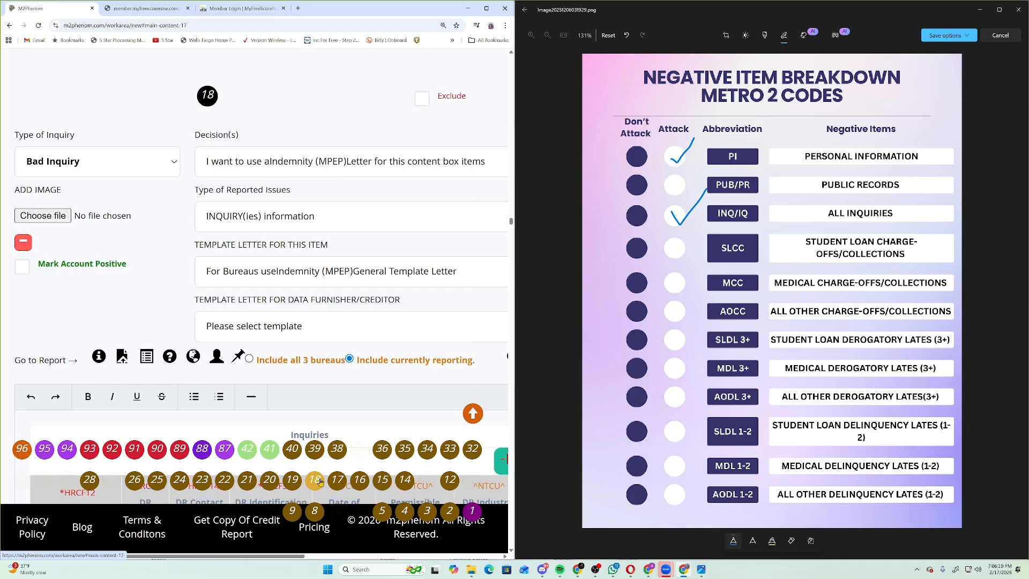
{"action": "left_click", "coordinate": [292, 481]}
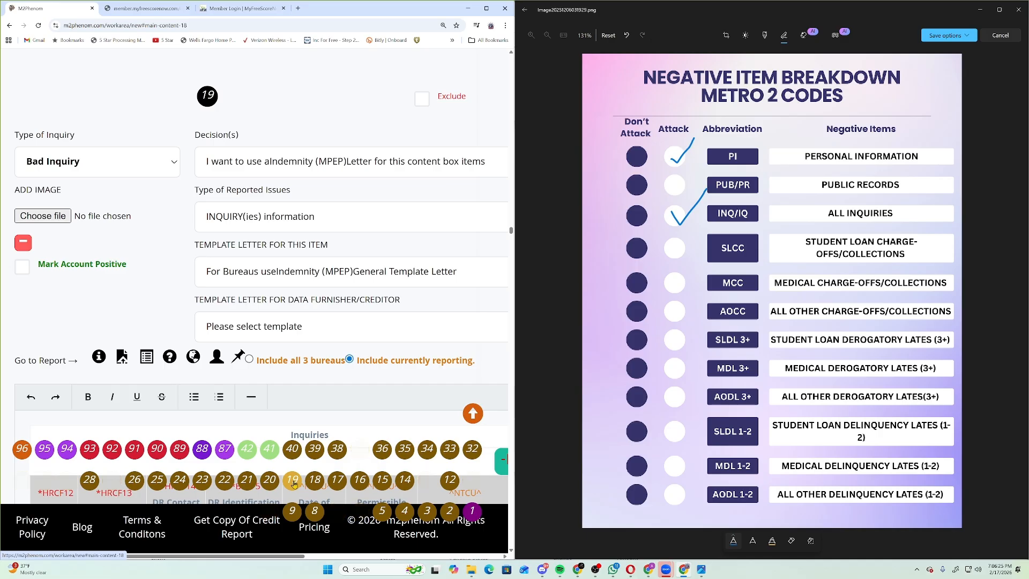
{"action": "left_click", "coordinate": [278, 485]}
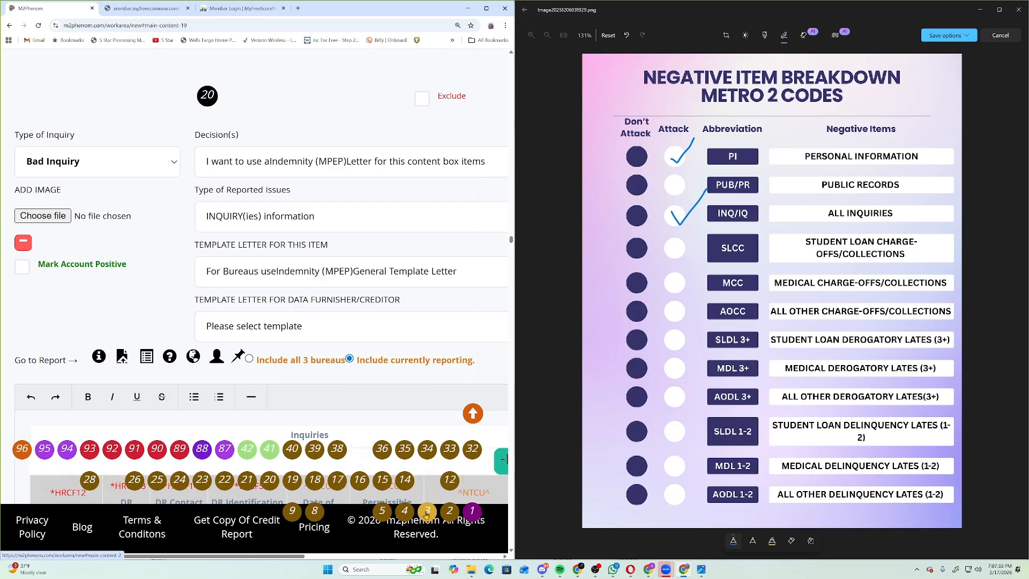
Jump through inquiry items 23, 25, 28, 34, 39 and 40 to item 41, a Best Inquiry marked Exclude.
{"action": "left_click", "coordinate": [202, 480]}
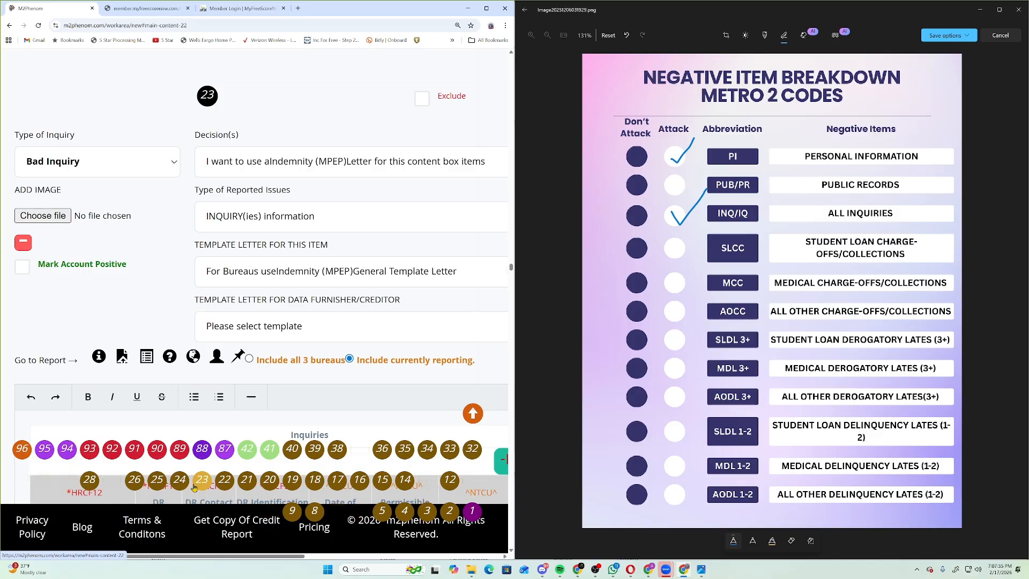
{"action": "left_click", "coordinate": [162, 487]}
{"action": "left_click", "coordinate": [89, 482]}
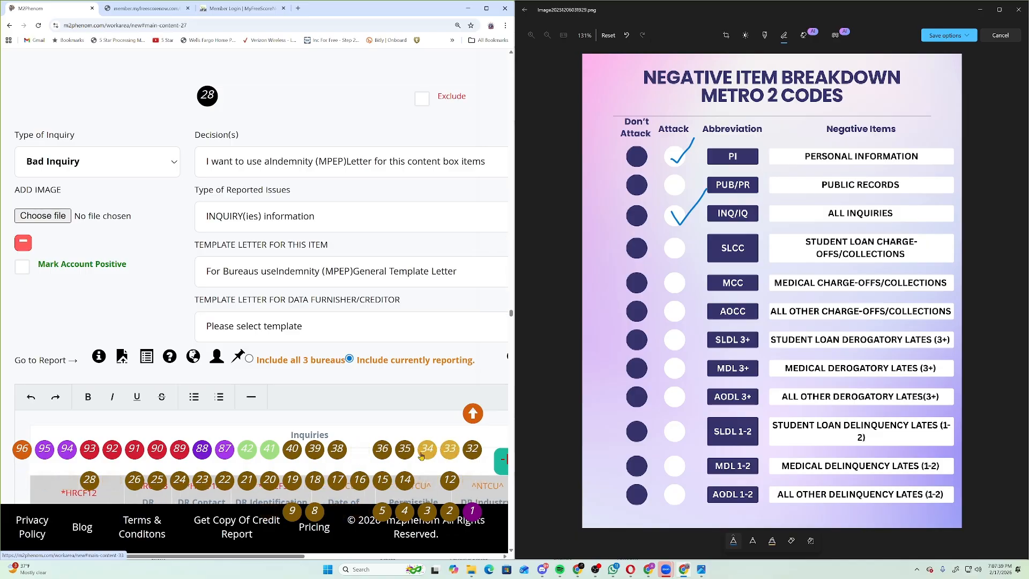
{"action": "left_click", "coordinate": [421, 453]}
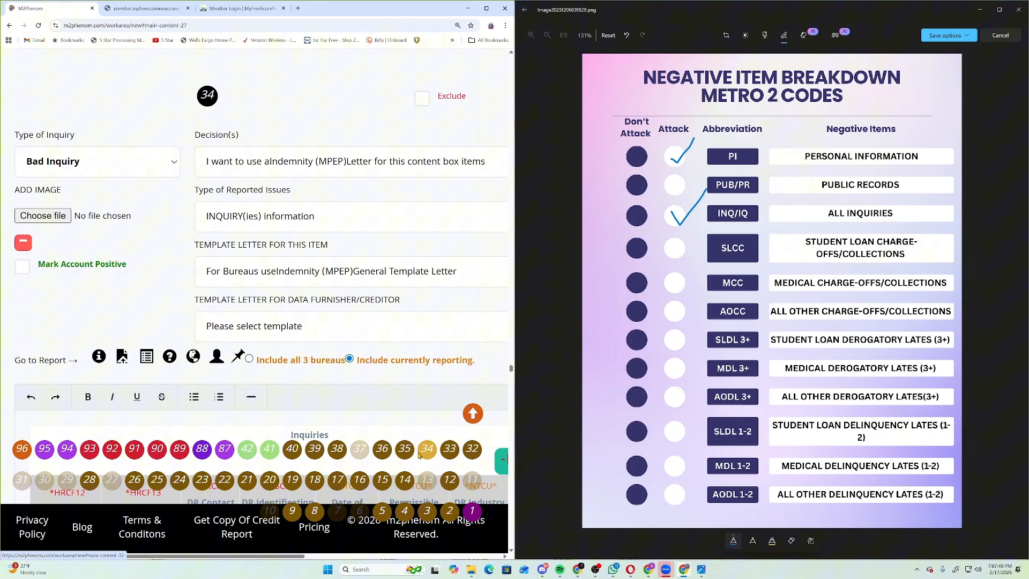
{"action": "left_click", "coordinate": [312, 450]}
{"action": "left_click", "coordinate": [299, 452]}
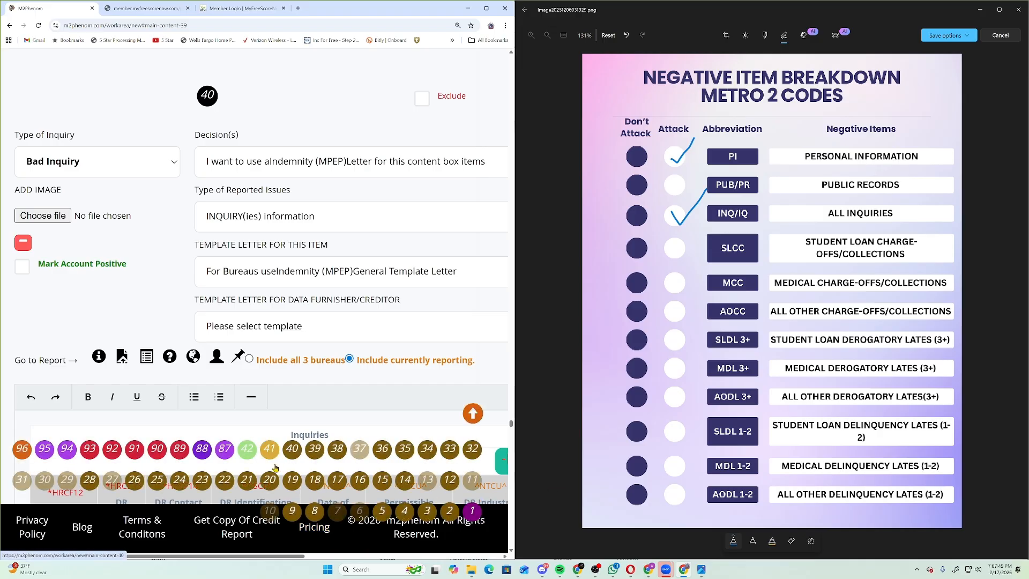
{"action": "left_click", "coordinate": [271, 459]}
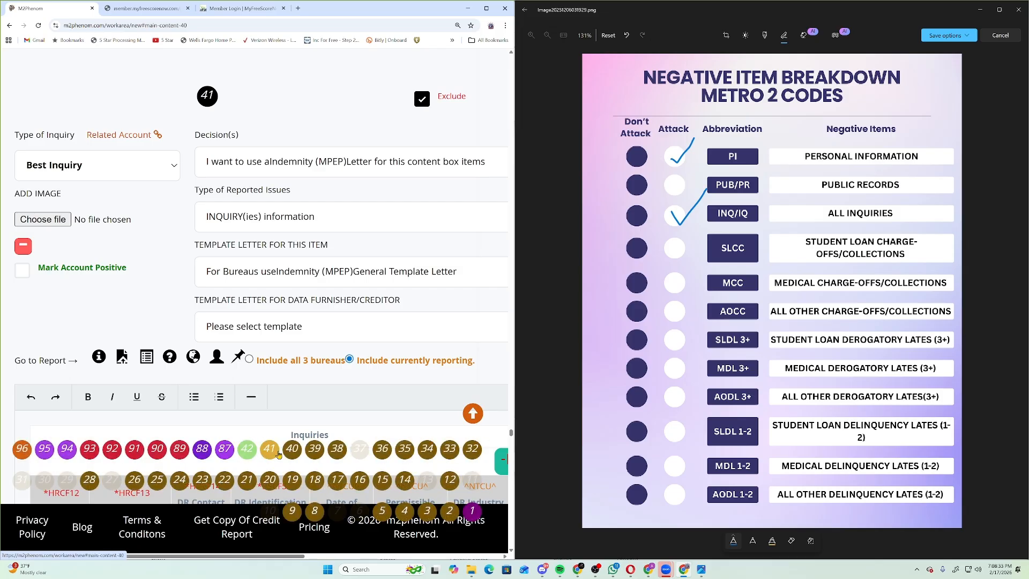
Move to inquiry item 42 and scroll through its content destinations.
{"action": "left_click", "coordinate": [276, 453]}
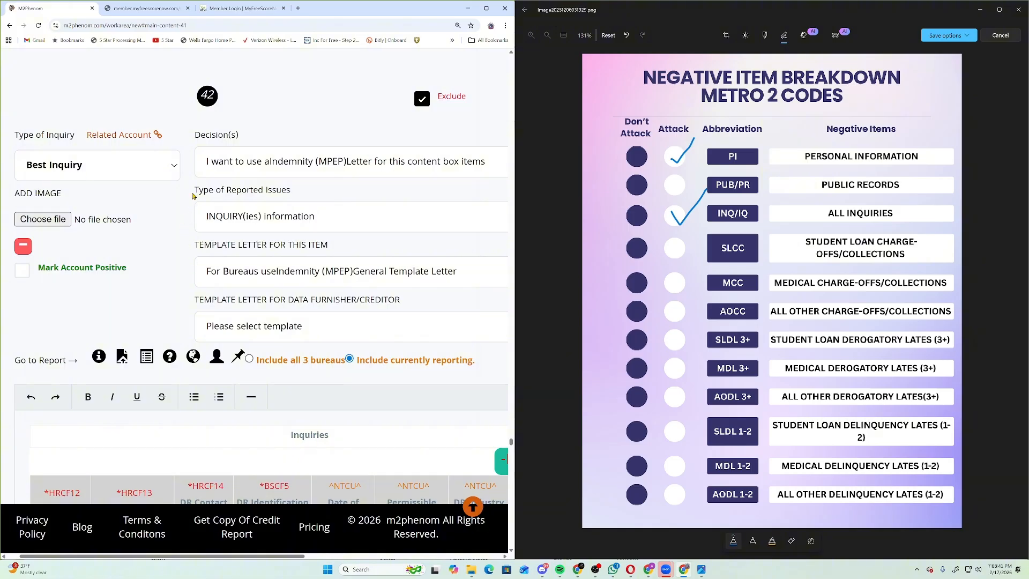
{"action": "left_click", "coordinate": [462, 506]}
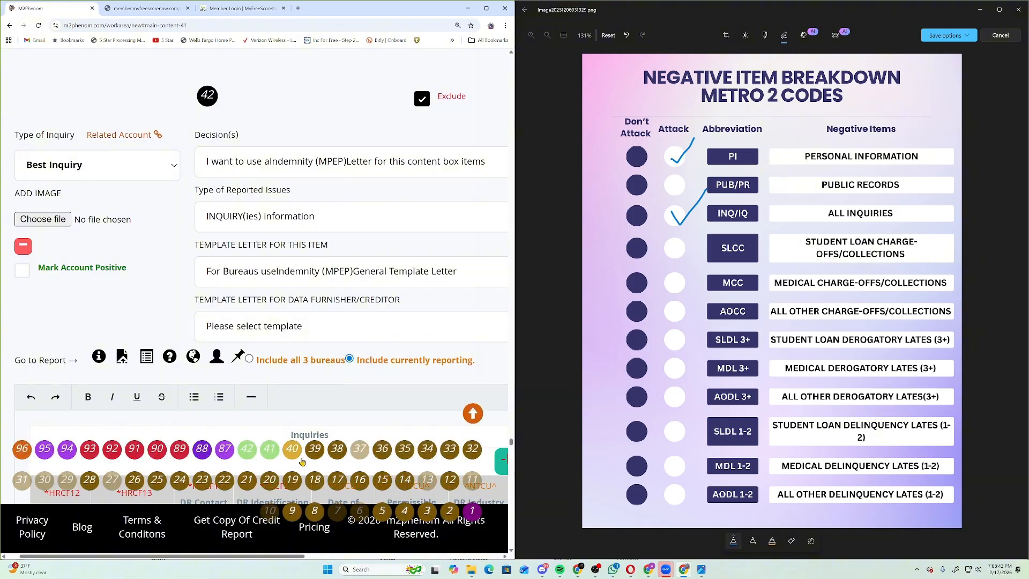
{"action": "scroll", "coordinate": [151, 254], "scroll_direction": "down", "scroll_amount": 5}
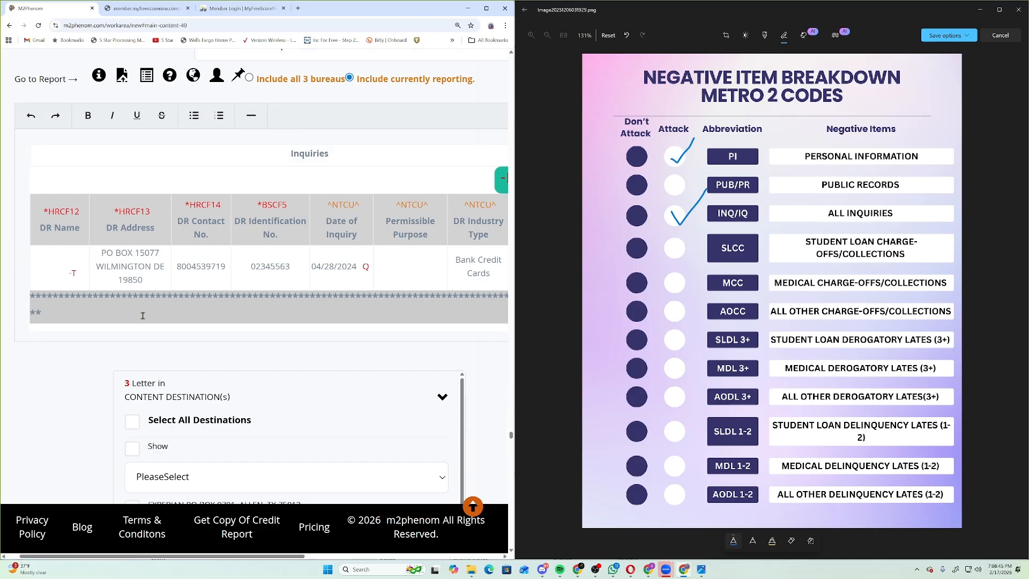
{"action": "scroll", "coordinate": [30, 404], "scroll_direction": "down", "scroll_amount": 5}
{"action": "scroll", "coordinate": [309, 353], "scroll_direction": "down", "scroll_amount": 3}
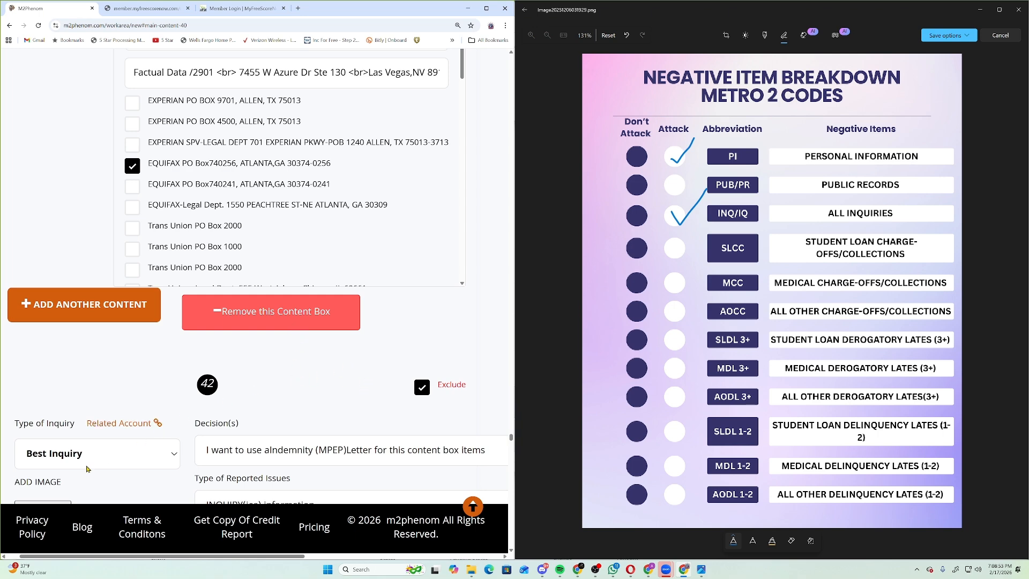
{"action": "scroll", "coordinate": [174, 261], "scroll_direction": "down", "scroll_amount": 4}
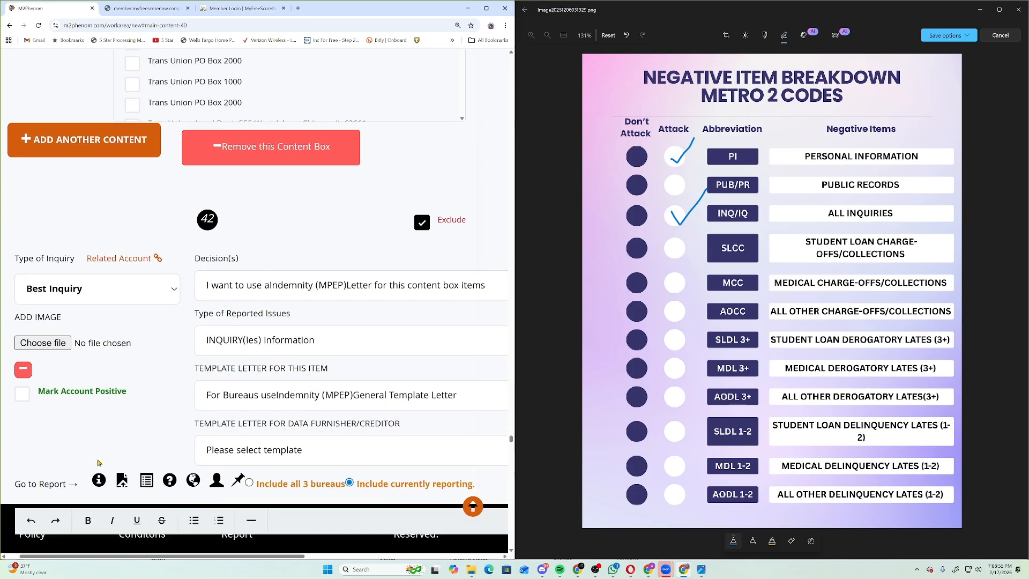
Return to item 42 and scroll down the page to reach item 87.
{"action": "mouse_move", "coordinate": [472, 509]}
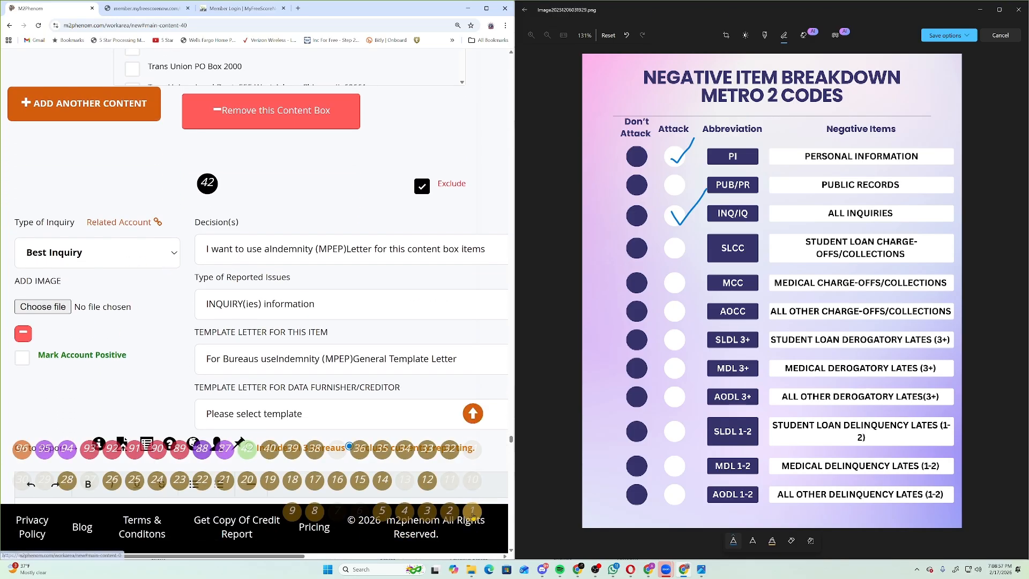
{"action": "left_click", "coordinate": [249, 449]}
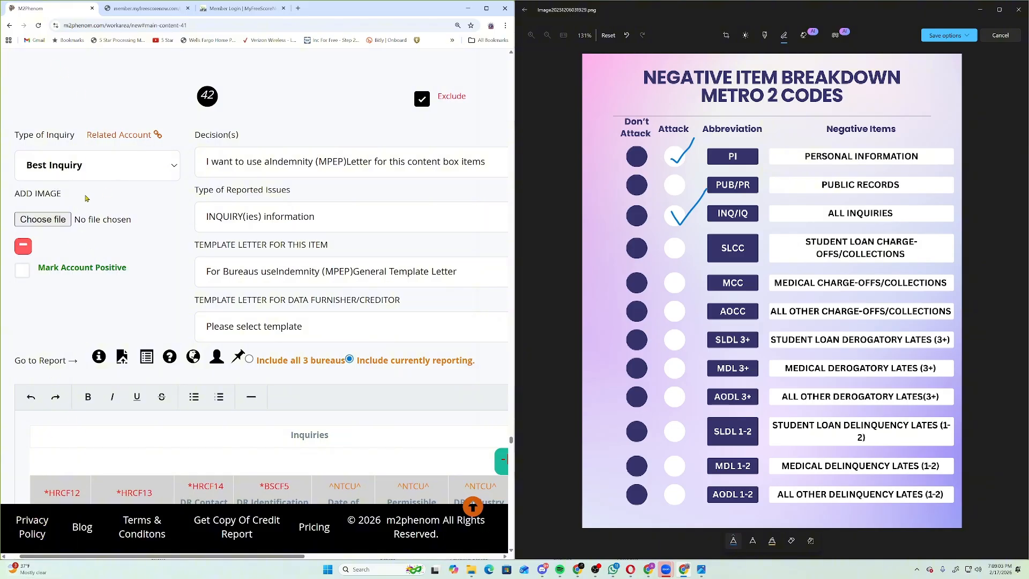
{"action": "scroll", "coordinate": [300, 370], "scroll_direction": "down", "scroll_amount": 5}
{"action": "scroll", "coordinate": [422, 415], "scroll_direction": "down", "scroll_amount": 10}
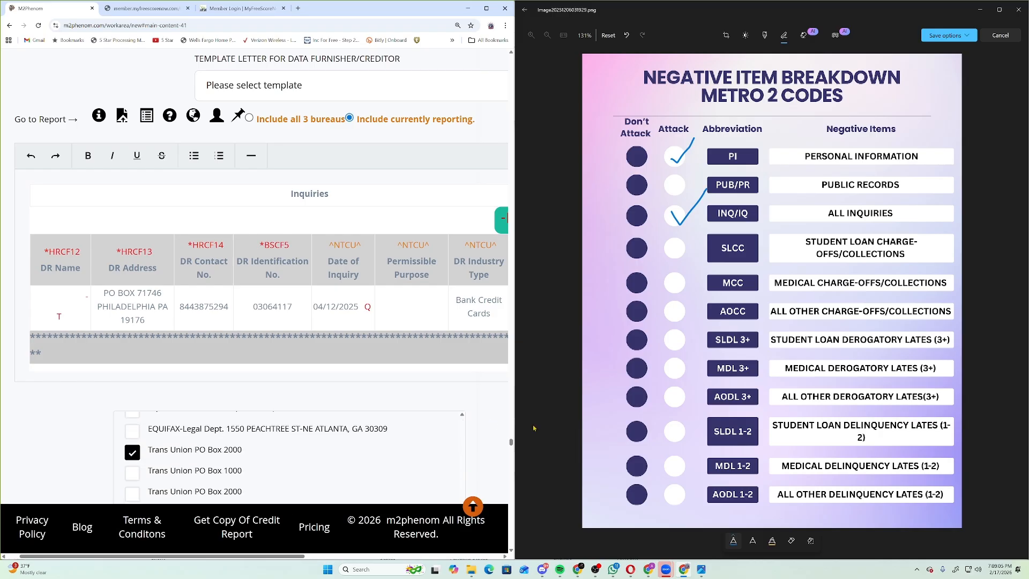
{"action": "scroll", "coordinate": [480, 437], "scroll_direction": "down", "scroll_amount": 4}
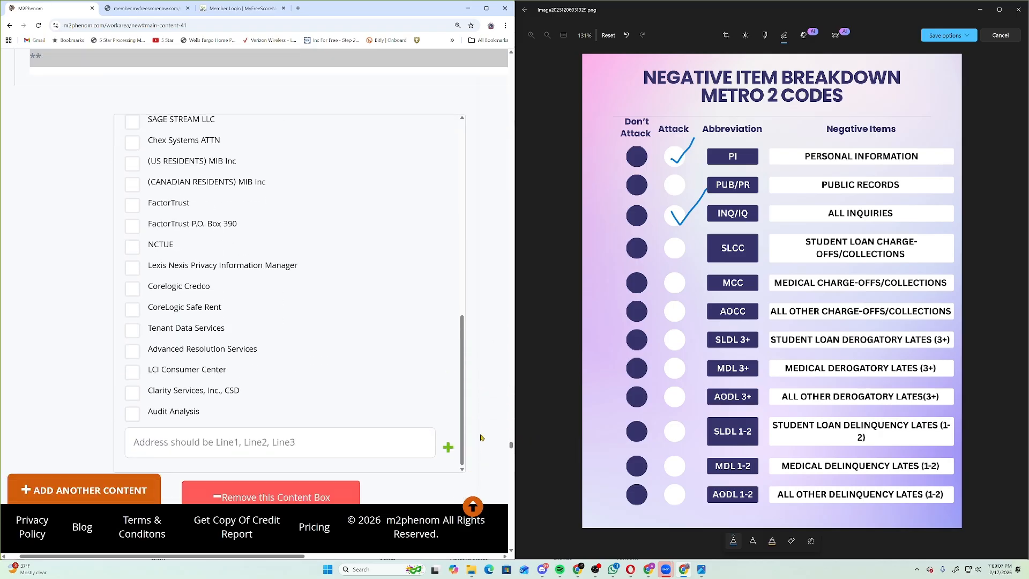
{"action": "left_click", "coordinate": [278, 322]}
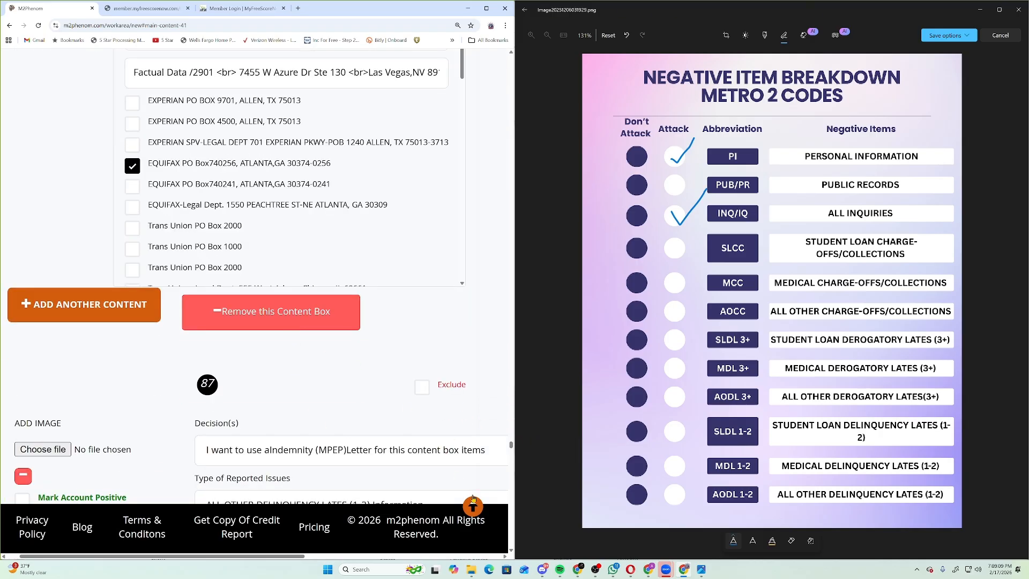
Jump to item 87, All Other Delinquency Lates (1-2), using the Indemnity (MPEP) letter.
{"action": "mouse_move", "coordinate": [473, 506]}
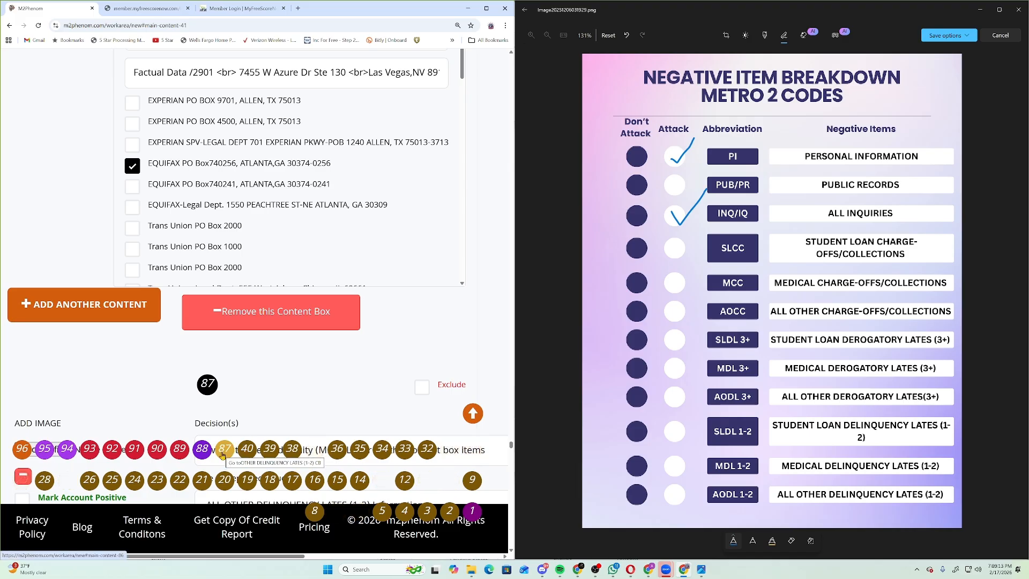
{"action": "left_click", "coordinate": [223, 455]}
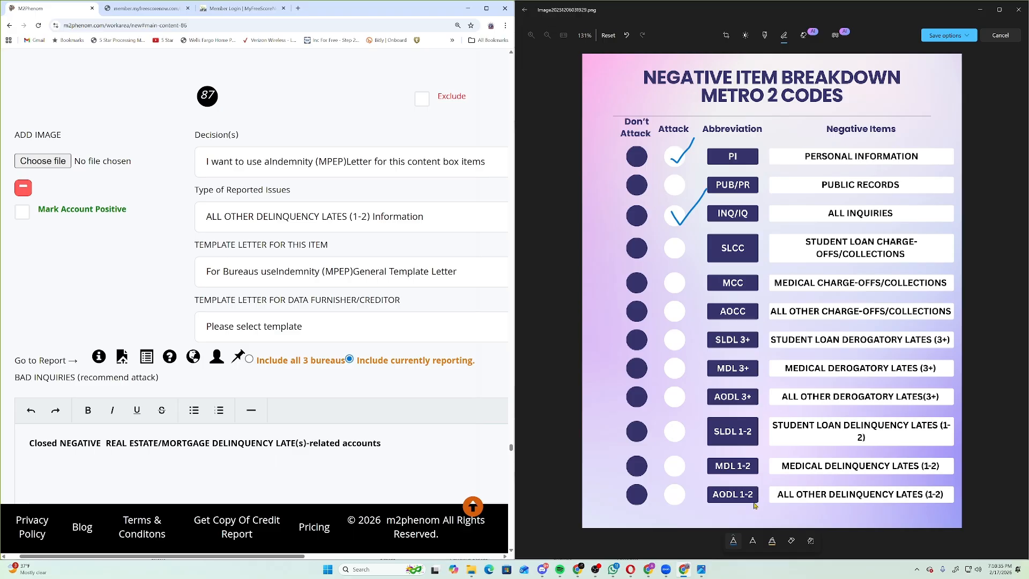
Check the AODL 1-2 Attack circle on the chart and jump to item 88.
{"action": "mouse_move", "coordinate": [472, 508]}
{"action": "left_click_drag", "start_coordinate": [666, 492], "coordinate": [700, 466]}
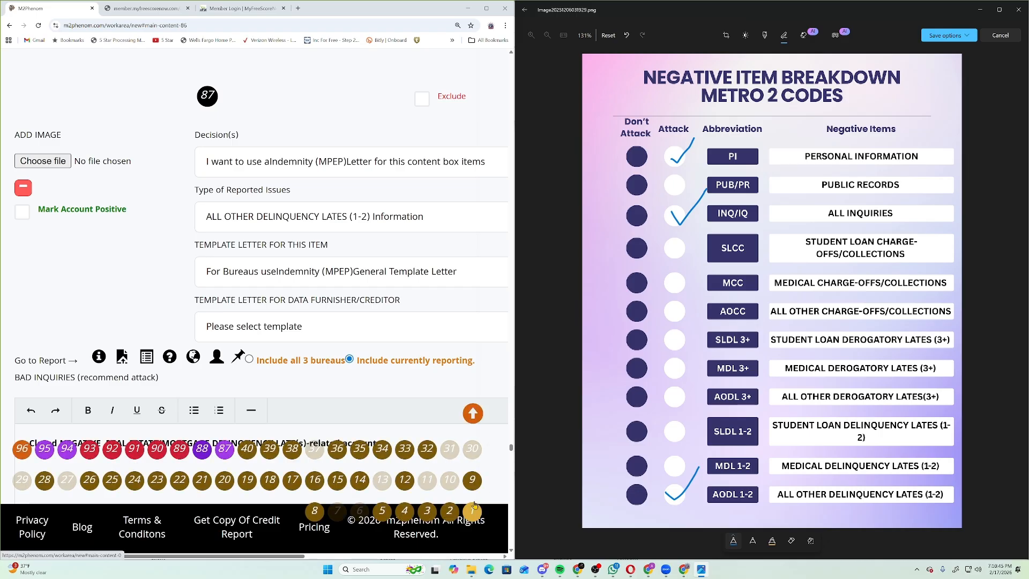
{"action": "left_click", "coordinate": [205, 456]}
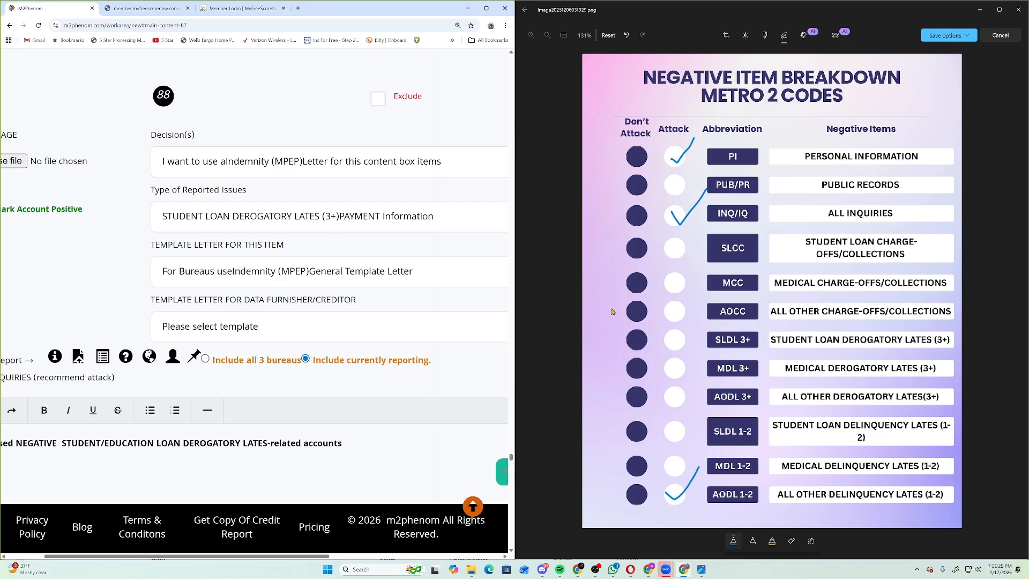
Check the SLDL 3+ Attack circle on the chart and show the numbered item grid.
{"action": "left_click_drag", "start_coordinate": [665, 337], "coordinate": [701, 306]}
{"action": "left_click", "coordinate": [477, 509]}
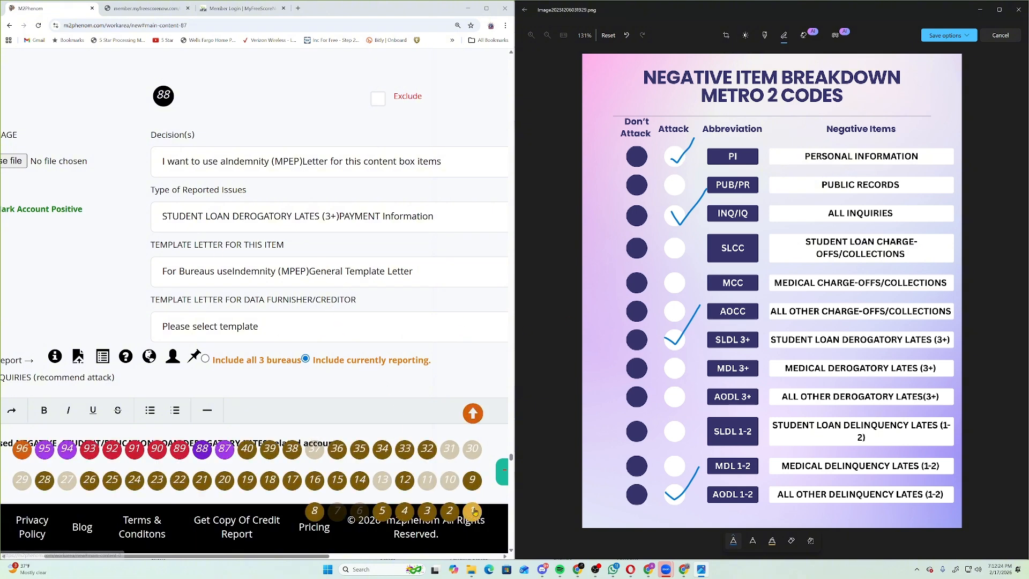
Jump to item 89, the CHARGE OFF Information entry set to the Indemnity (MPEP) letter.
{"action": "left_click", "coordinate": [174, 457]}
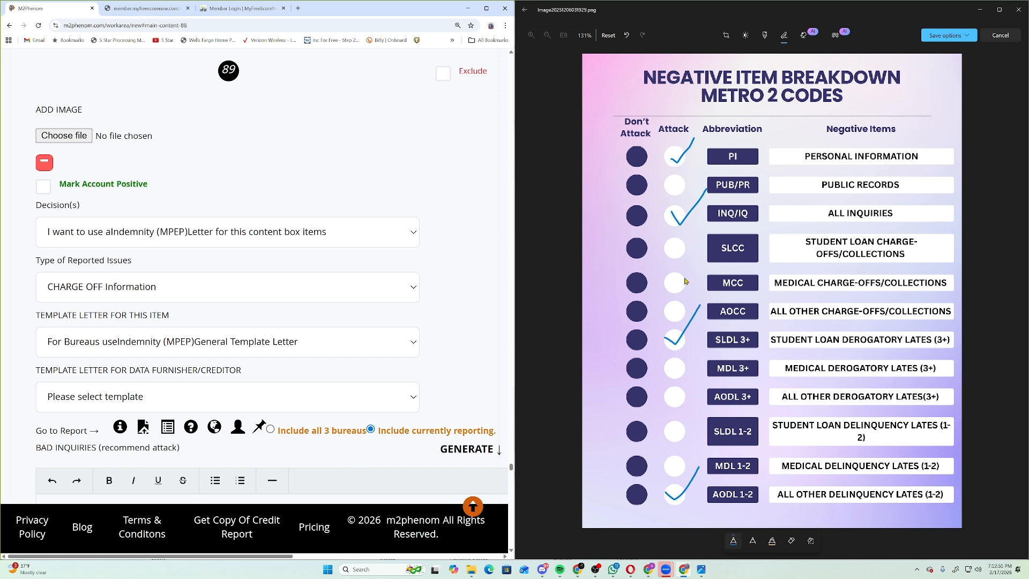
Check the MCC Attack circle on the Metro 2 chart, then bring the numbered item grid back up.
{"action": "mouse_move", "coordinate": [670, 307]}
{"action": "left_mouse_down"}
{"action": "mouse_move", "coordinate": [695, 300]}
{"action": "mouse_move", "coordinate": [706, 268]}
{"action": "left_mouse_up"}
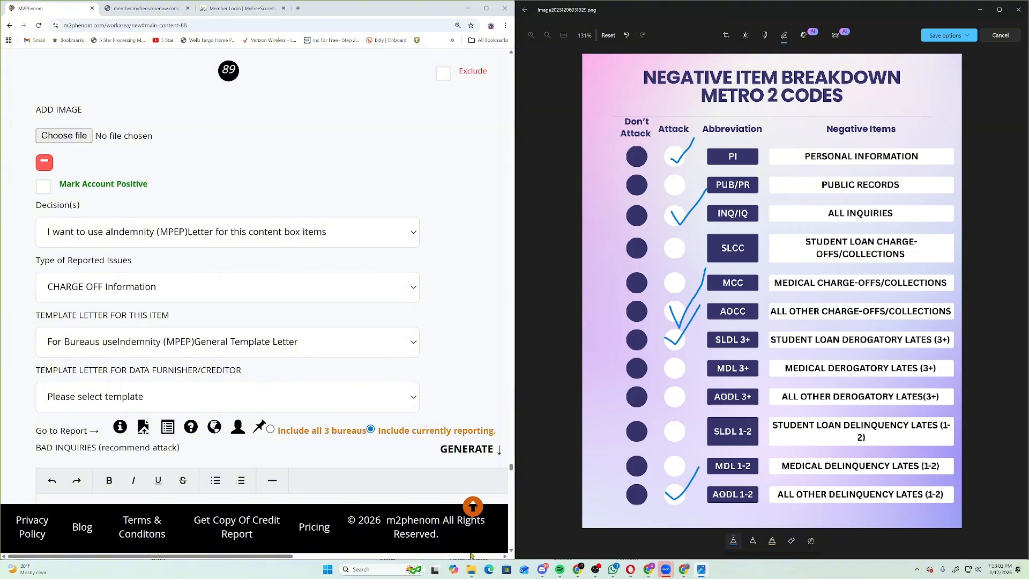
{"action": "mouse_move", "coordinate": [472, 507]}
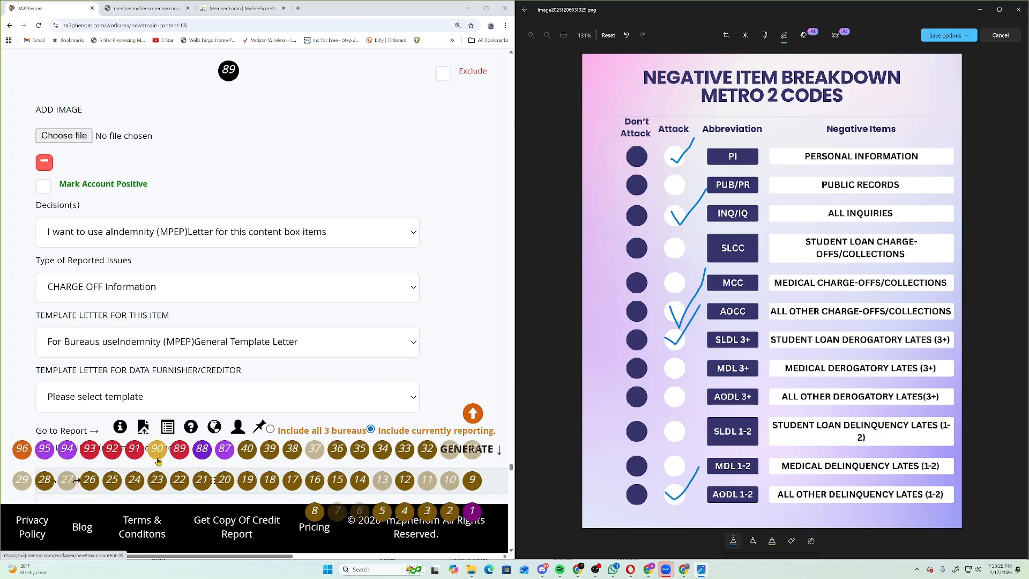
Go to item 96, the Student Loan Derogatory Lates (3+) entry using the Indemnity (MPEP) template.
{"action": "left_click", "coordinate": [22, 449]}
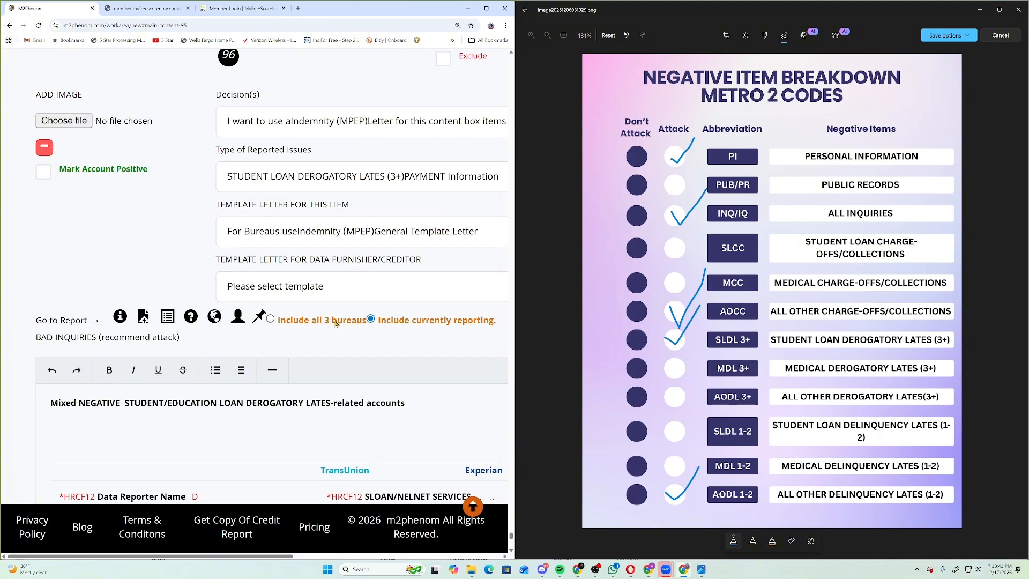
{"action": "scroll", "coordinate": [338, 324], "scroll_direction": "down", "scroll_amount": 1}
Select the four Current Images file lines, then clear that selection.
{"action": "mouse_move", "coordinate": [471, 509]}
{"action": "scroll", "coordinate": [91, 416], "scroll_direction": "up", "scroll_amount": 1}
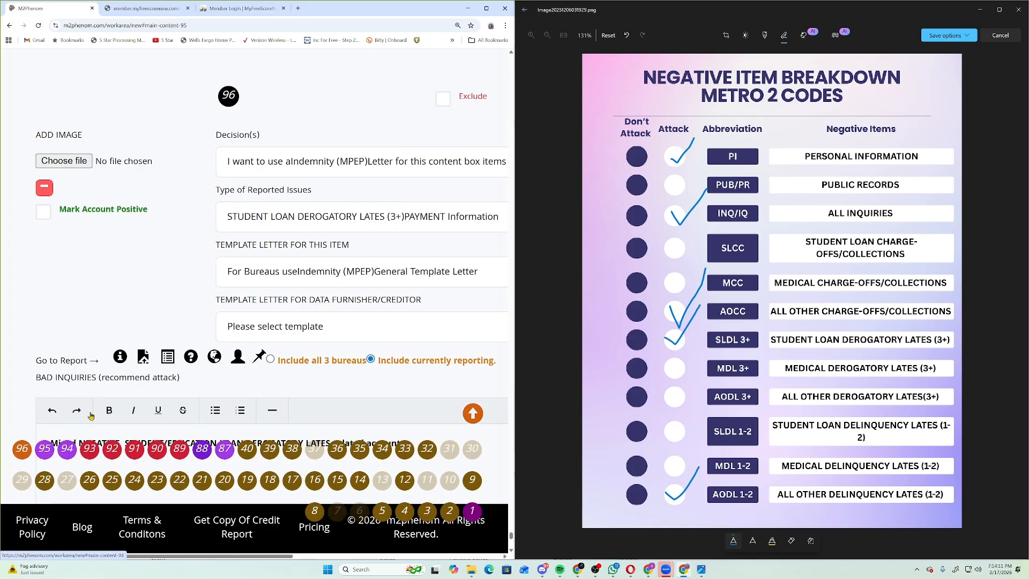
{"action": "scroll", "coordinate": [46, 358], "scroll_direction": "down", "scroll_amount": 10}
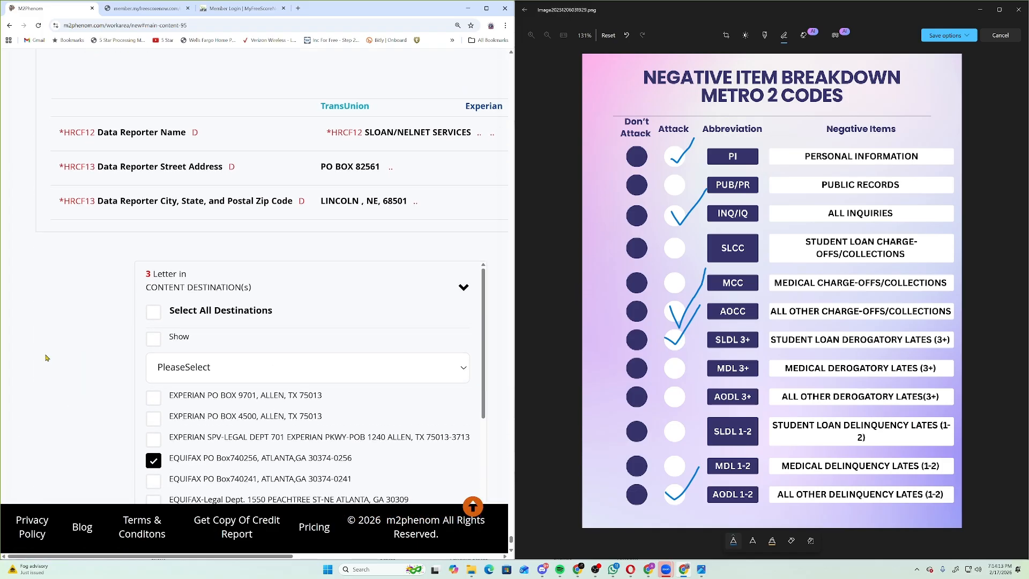
{"action": "scroll", "coordinate": [46, 358], "scroll_direction": "down", "scroll_amount": 6}
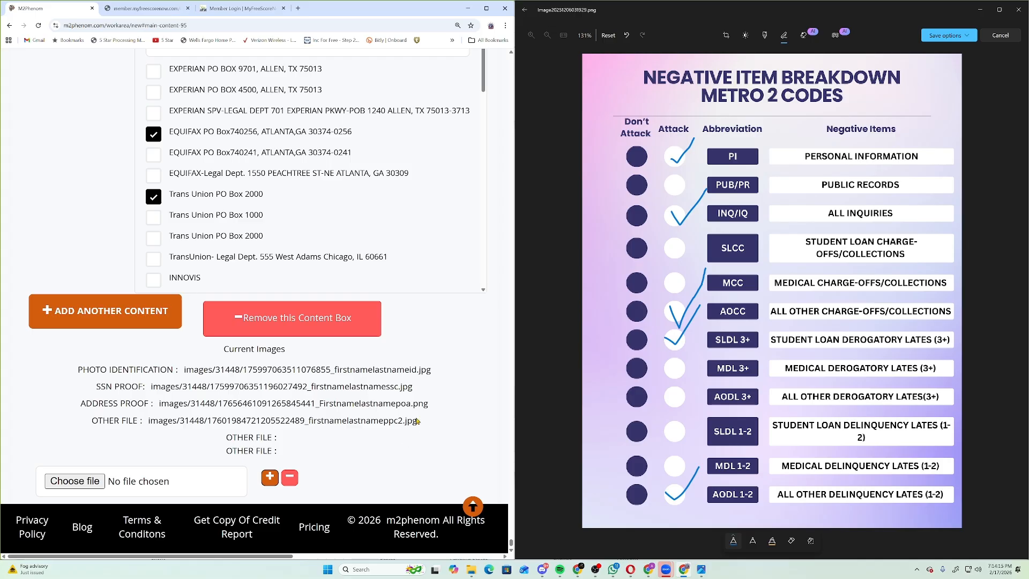
{"action": "left_click_drag", "start_coordinate": [418, 421], "coordinate": [78, 370]}
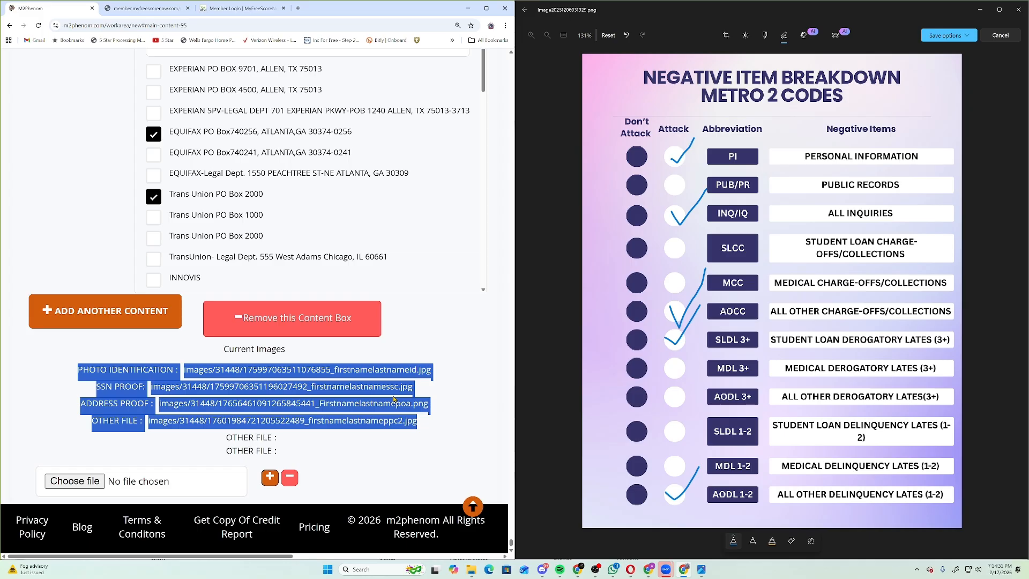
{"action": "left_click", "coordinate": [458, 409]}
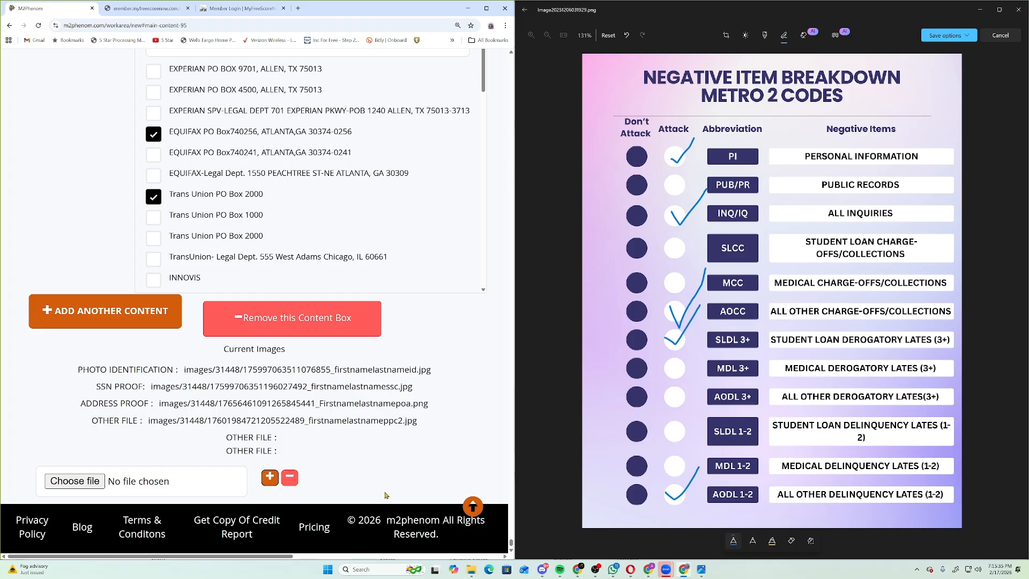
Maximize Chrome so the letter form fills the whole screen.
{"action": "scroll", "coordinate": [362, 449], "scroll_direction": "up", "scroll_amount": 2}
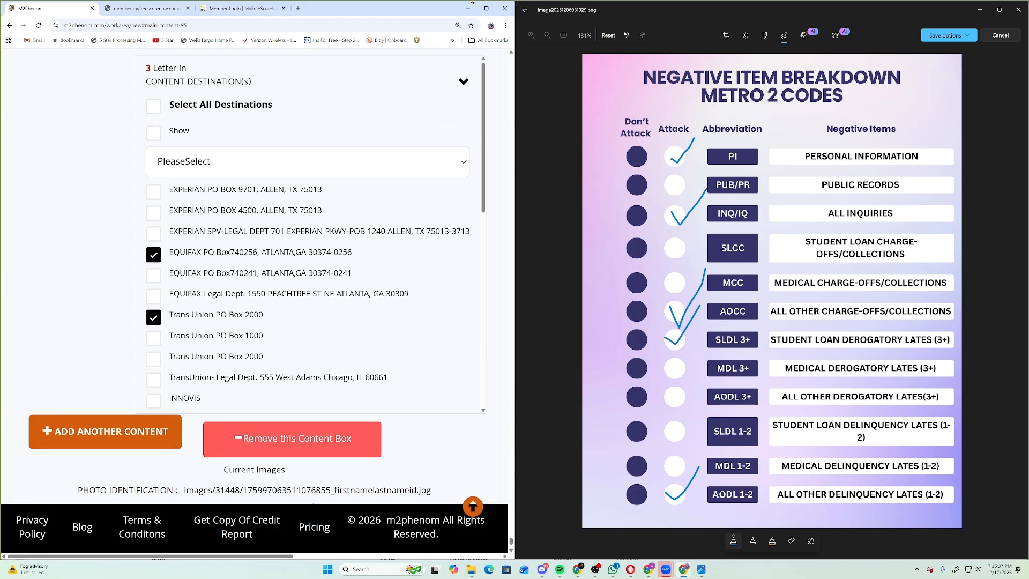
{"action": "left_click", "coordinate": [492, 10]}
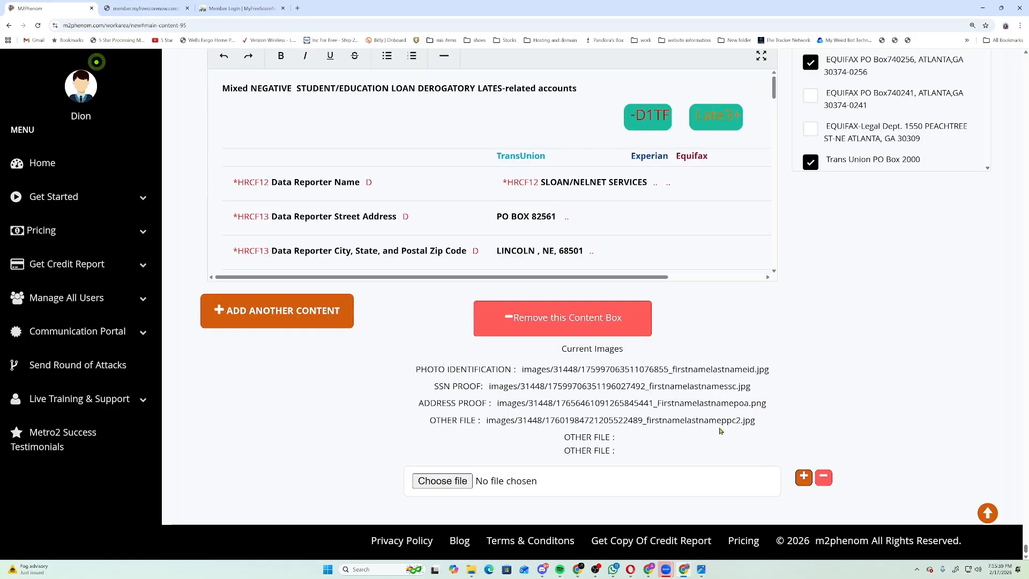
{"action": "scroll", "coordinate": [729, 438], "scroll_direction": "up", "scroll_amount": 4}
Review the client's personal details, then return to the general letter settings.
{"action": "left_click", "coordinate": [740, 282]}
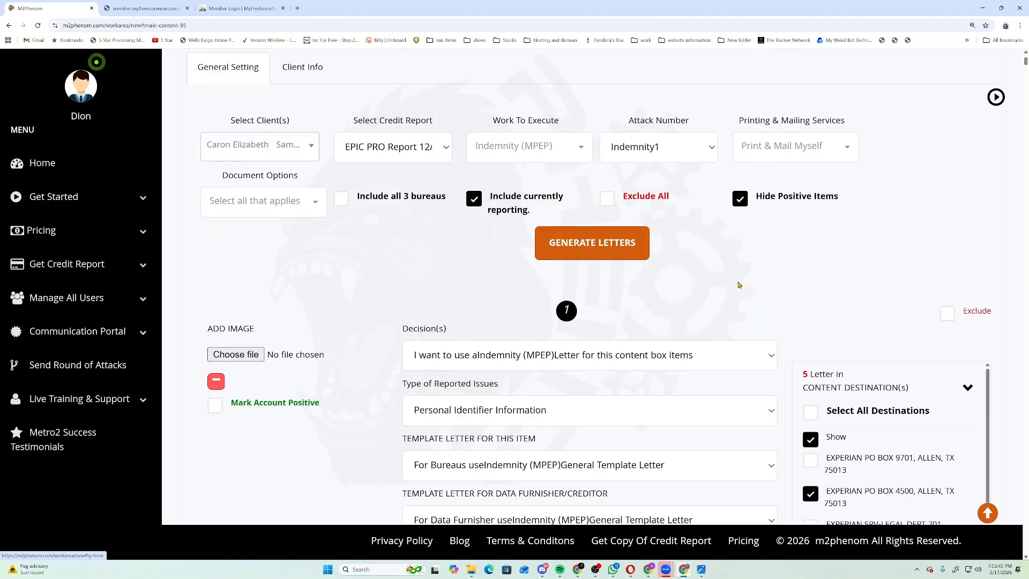
{"action": "left_click", "coordinate": [306, 80]}
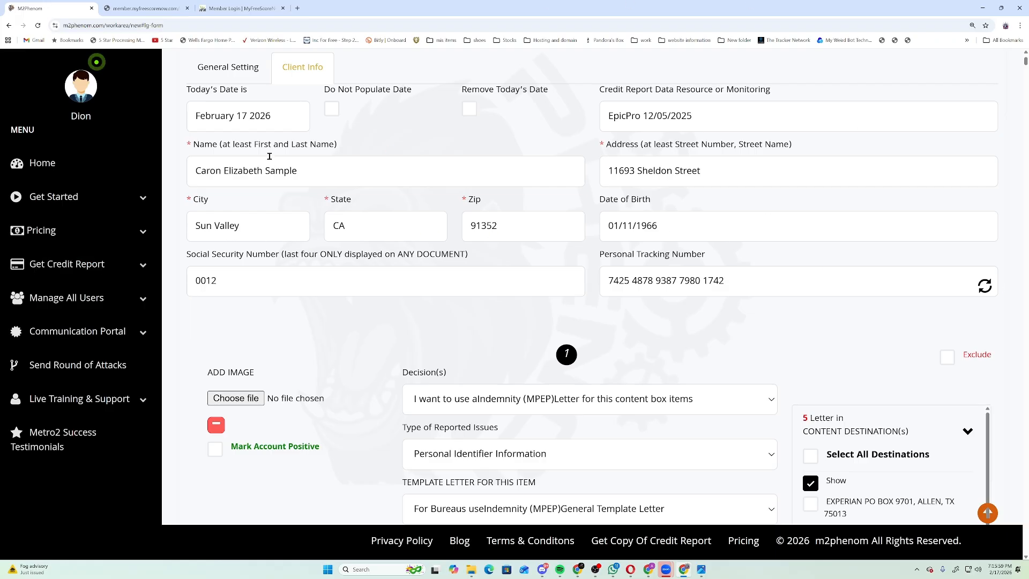
{"action": "left_click", "coordinate": [227, 66]}
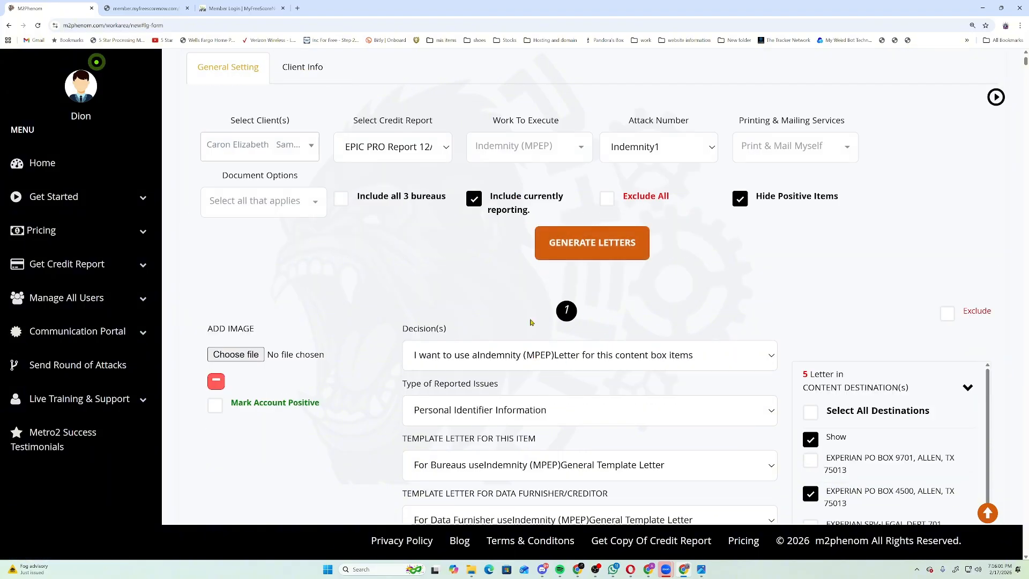
Set Work To Execute to Indemnity (MPEP) and the attack number to Indemnity1.
{"action": "left_click", "coordinate": [555, 151]}
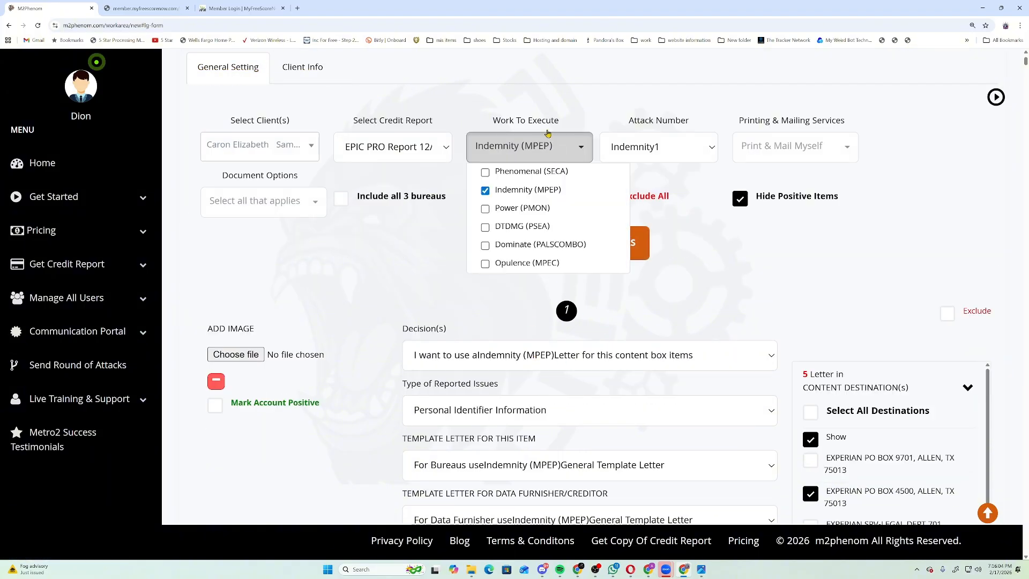
{"action": "left_click", "coordinate": [486, 191]}
{"action": "left_click", "coordinate": [487, 191]}
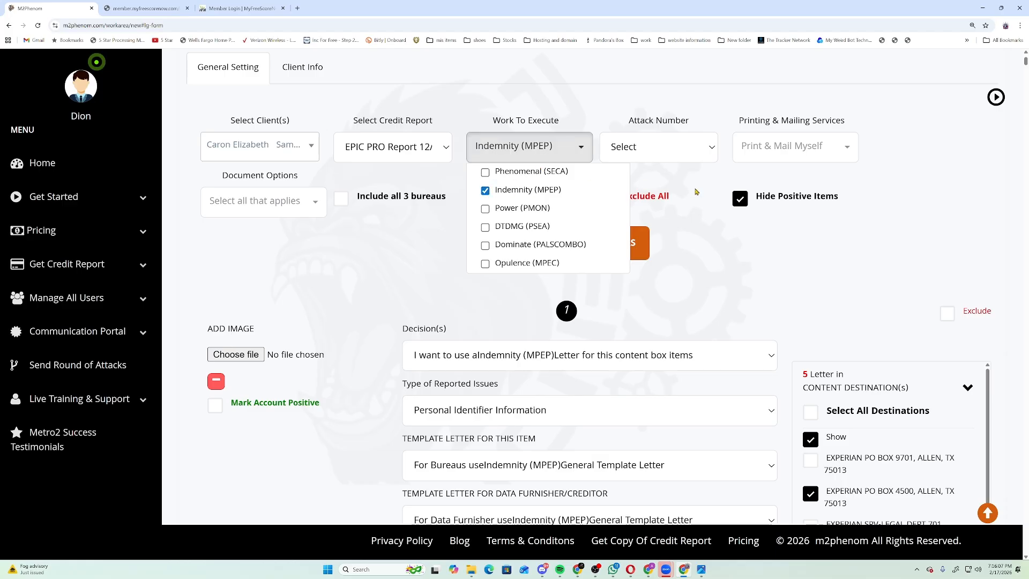
{"action": "left_click", "coordinate": [674, 153]}
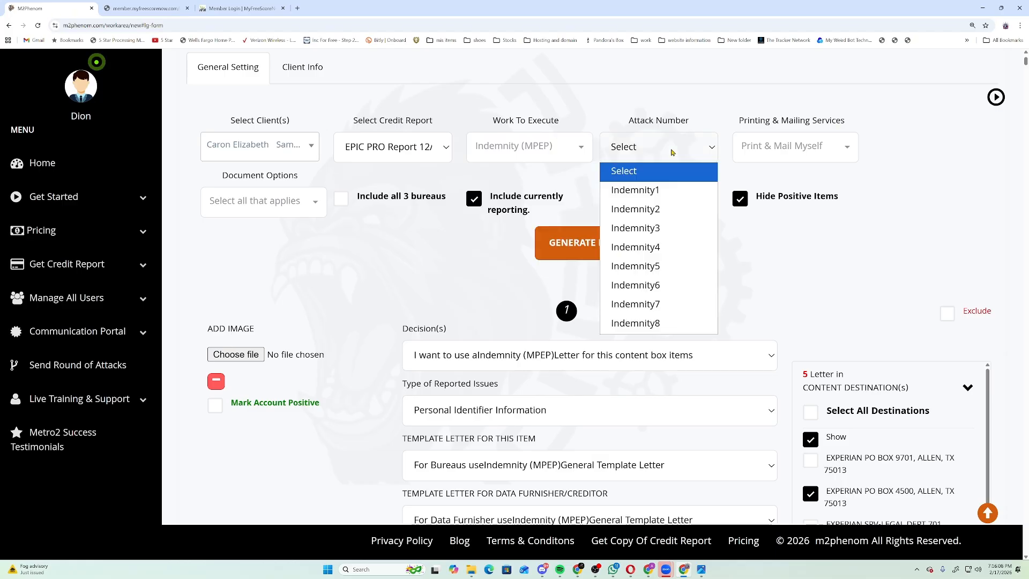
{"action": "left_click", "coordinate": [654, 190]}
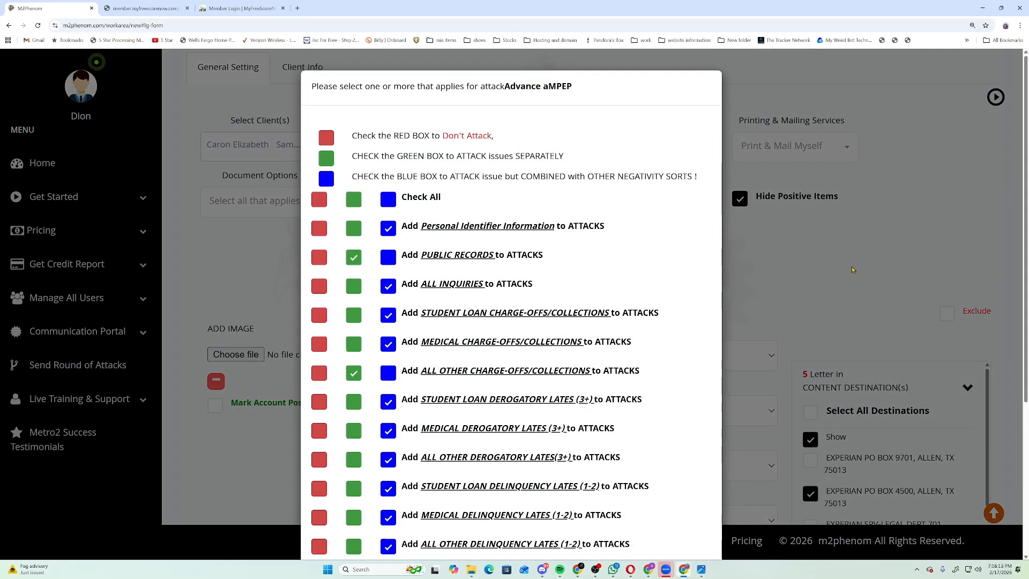
Mark all categories don't-attack, then attack Student Loan Derogatory Lates and All Other Delinquency Lates separately.
{"action": "scroll", "coordinate": [701, 273], "scroll_direction": "down", "scroll_amount": 1}
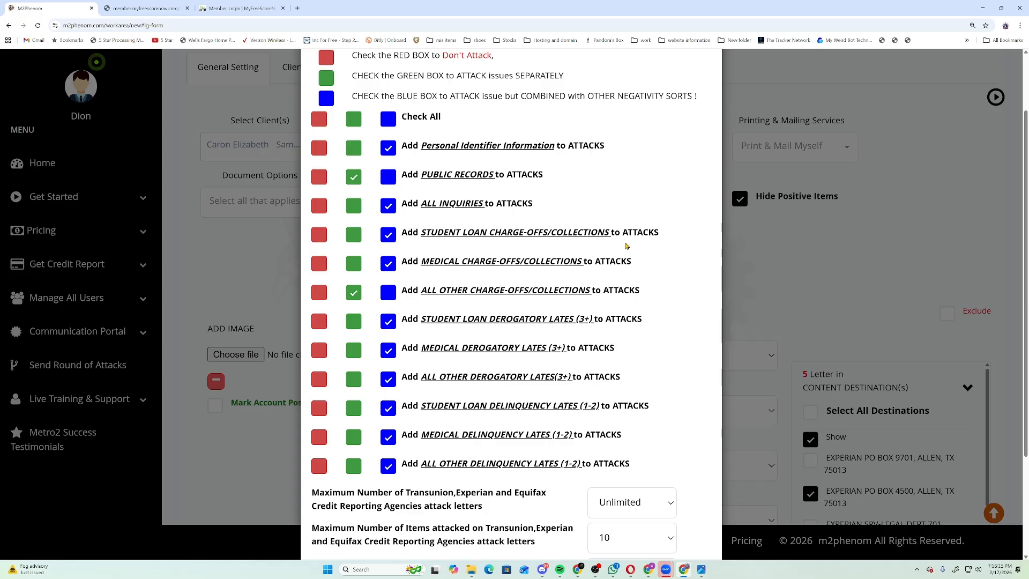
{"action": "left_click", "coordinate": [320, 120]}
{"action": "left_click", "coordinate": [354, 322]}
{"action": "left_click", "coordinate": [354, 466]}
Limit the maximum bureau attack letters to 15.
{"action": "scroll", "coordinate": [745, 178], "scroll_direction": "down", "scroll_amount": 3}
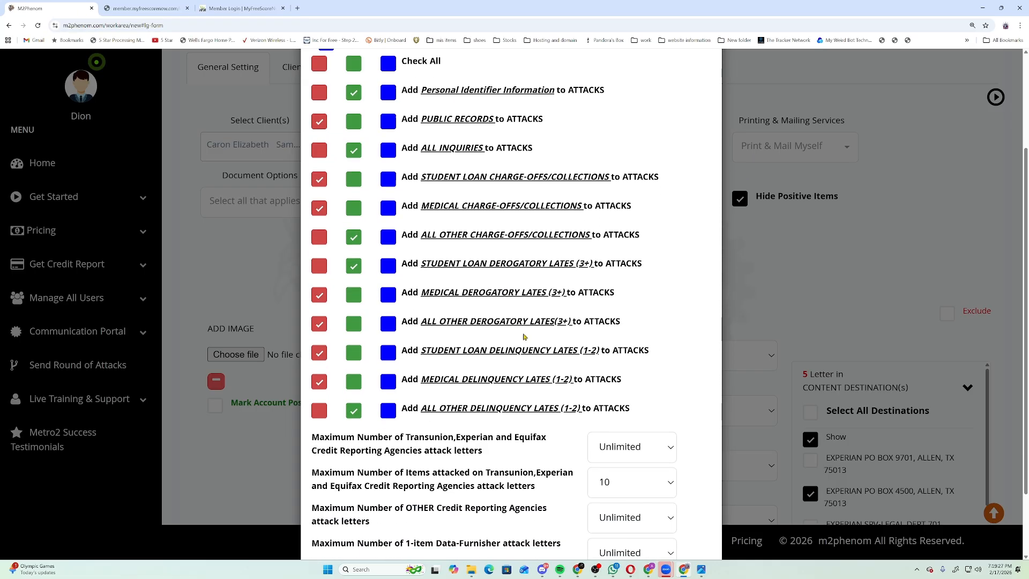
{"action": "left_click", "coordinate": [632, 360]}
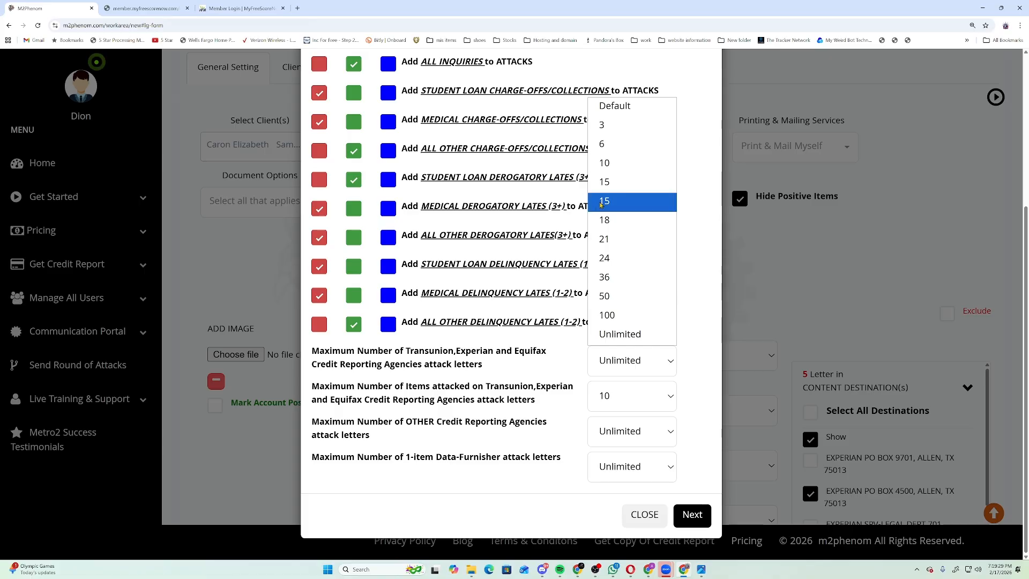
{"action": "left_click", "coordinate": [603, 182]}
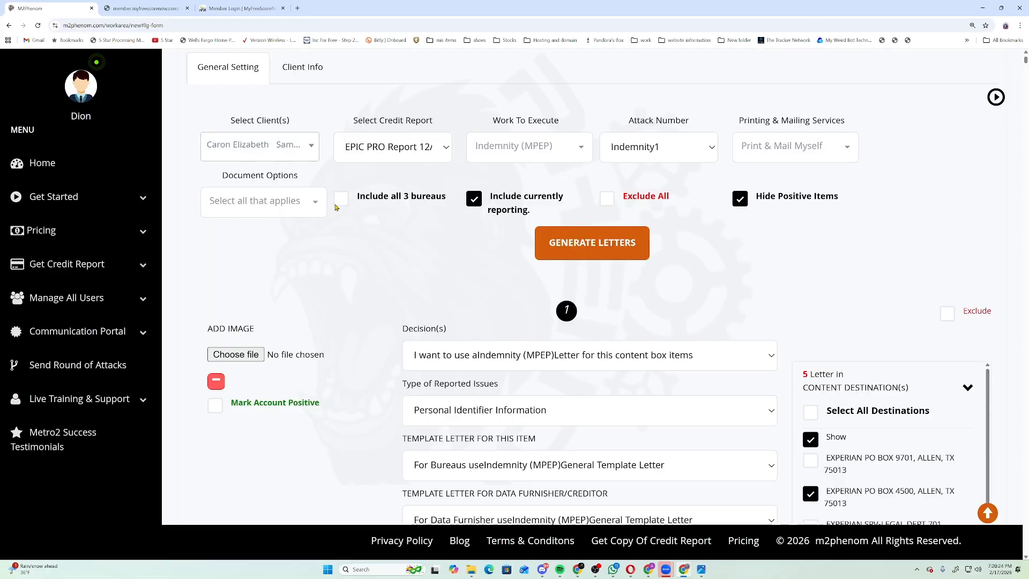
Generate letters for all 3 bureaus, then open the EXPER_COFF PDF from the downloaded ZIP in WinRAR.
{"action": "left_click", "coordinate": [340, 200]}
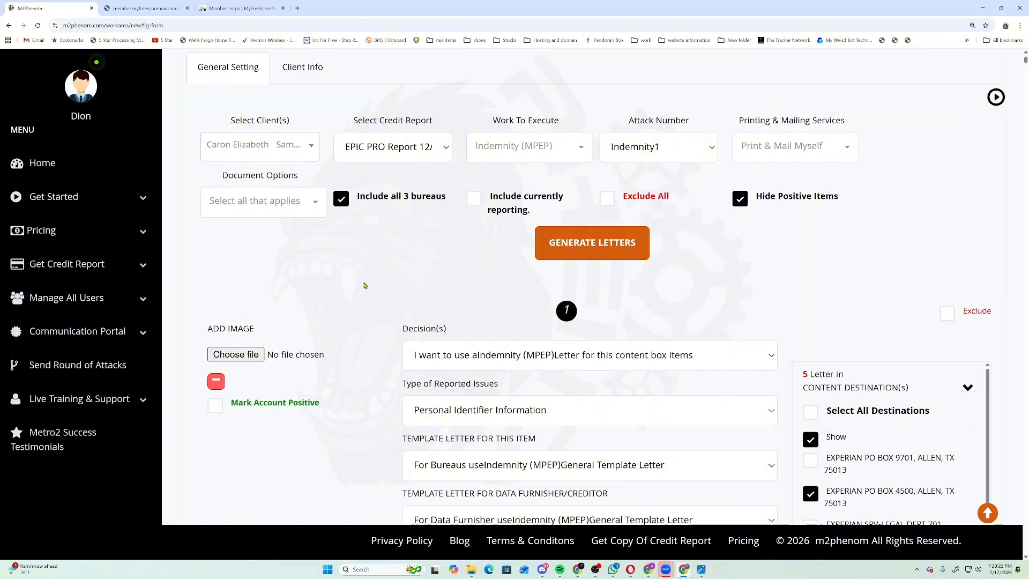
{"action": "left_click", "coordinate": [587, 260]}
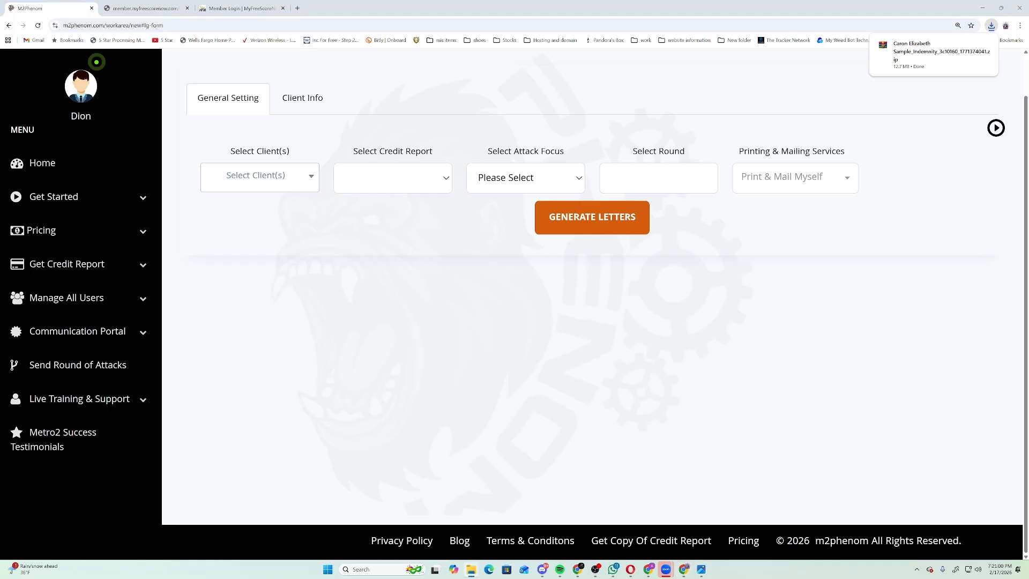
{"action": "left_click", "coordinate": [936, 52]}
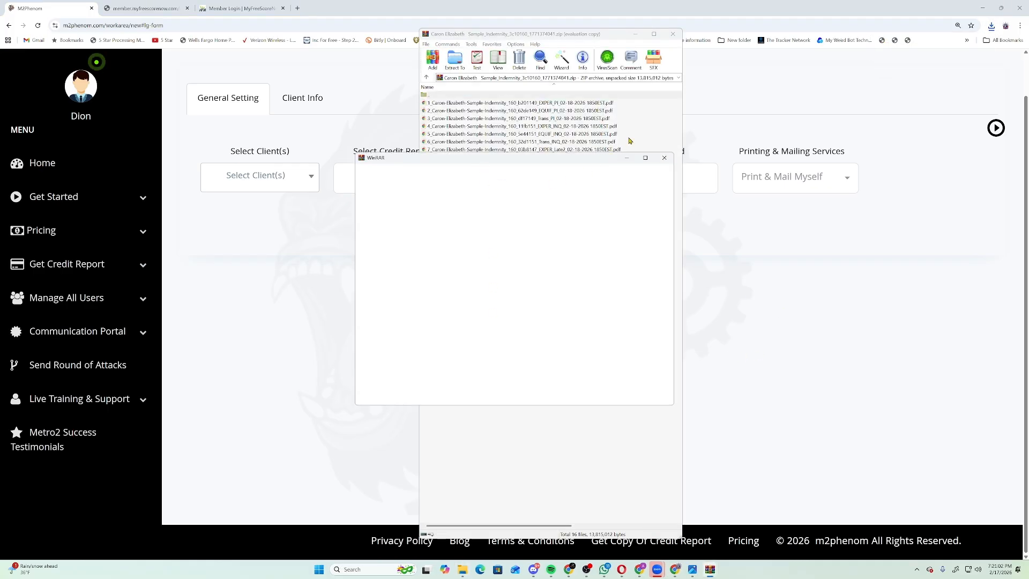
{"action": "left_click", "coordinate": [664, 158]}
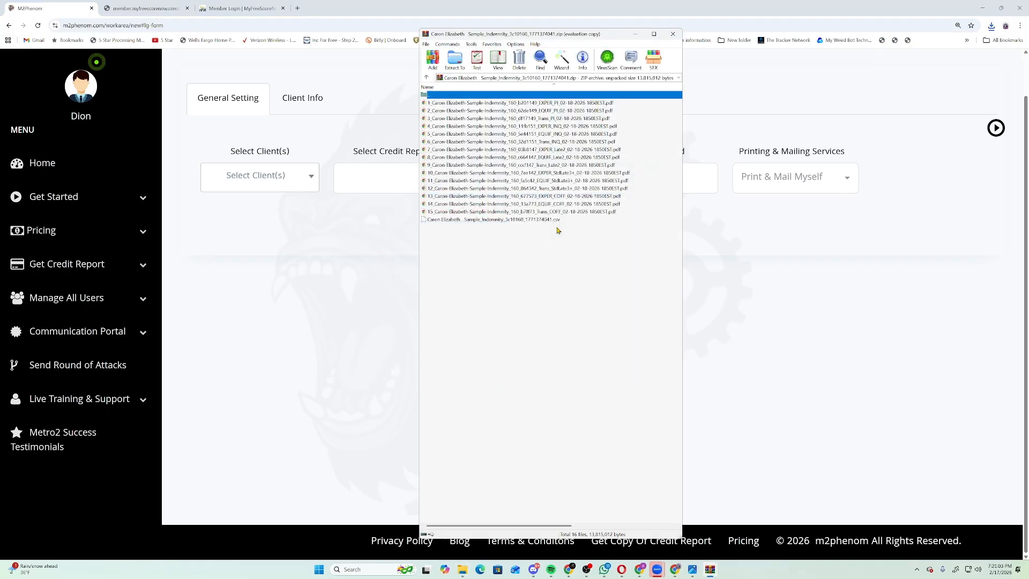
{"action": "double_click", "coordinate": [579, 197]}
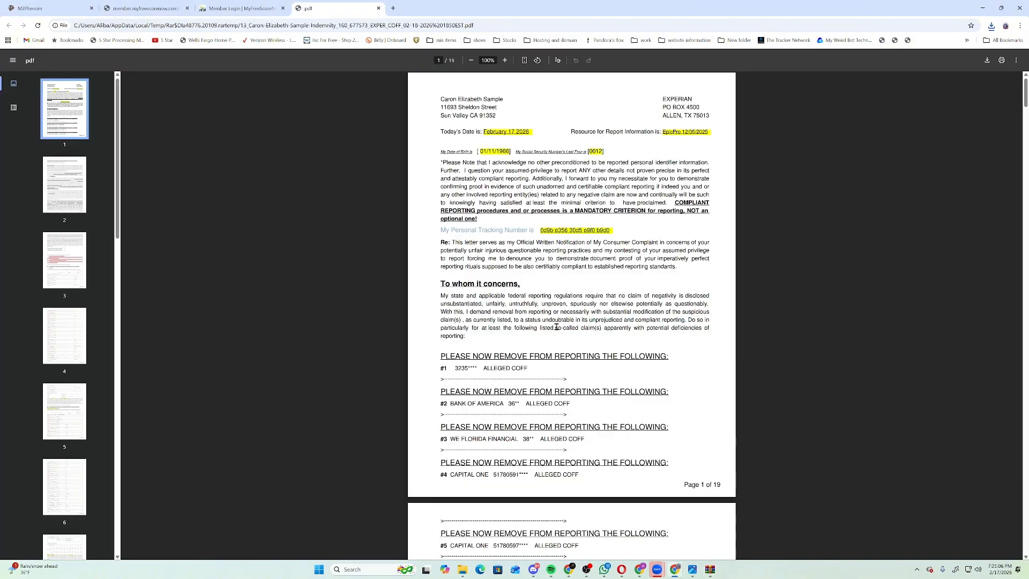
Scroll through all 19 pages of the Experian charge-off letter, ending at the ID card page.
{"action": "scroll", "coordinate": [517, 186], "scroll_direction": "down", "scroll_amount": 10}
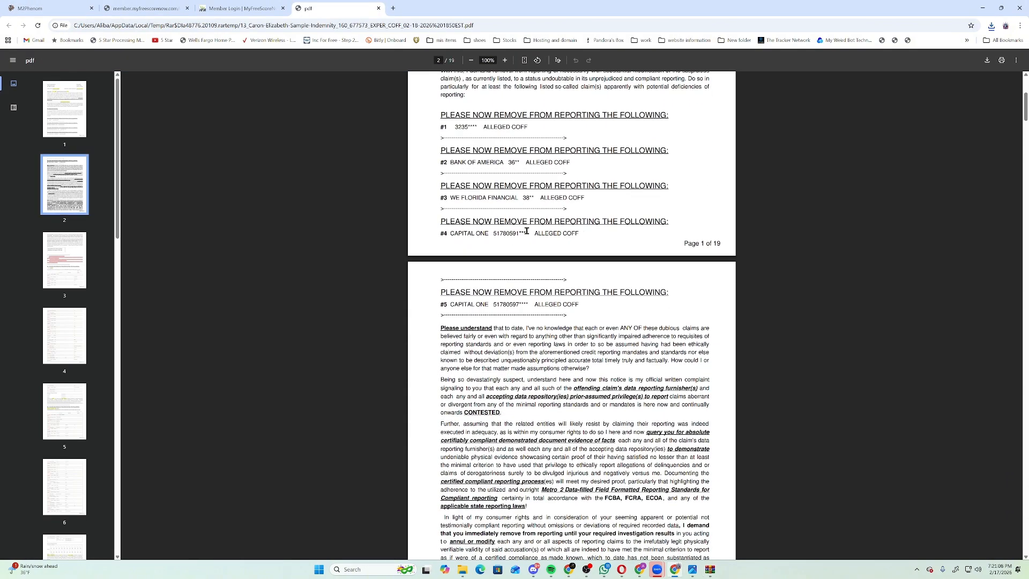
{"action": "scroll", "coordinate": [543, 255], "scroll_direction": "down", "scroll_amount": 20}
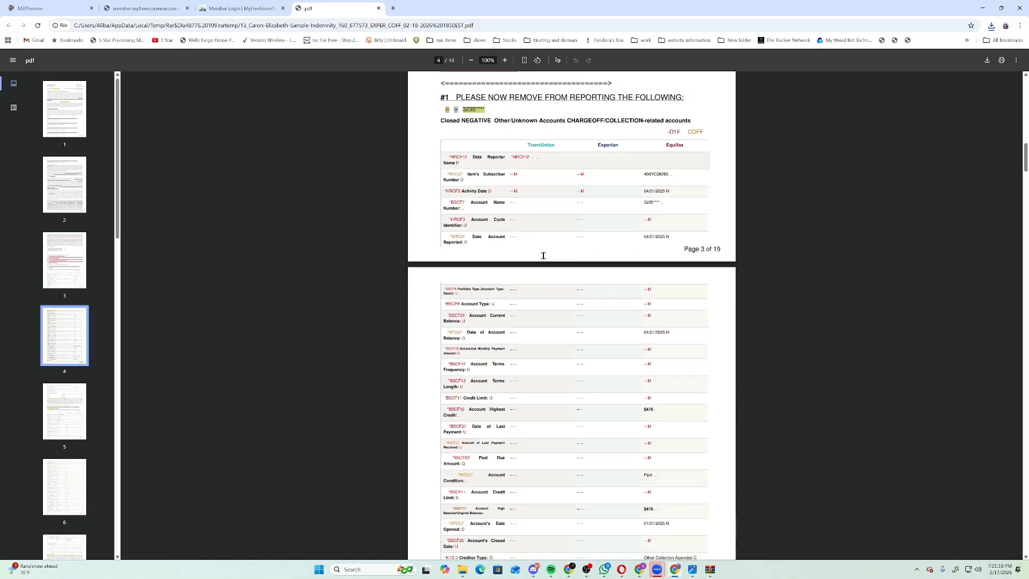
{"action": "scroll", "coordinate": [545, 267], "scroll_direction": "down", "scroll_amount": 15}
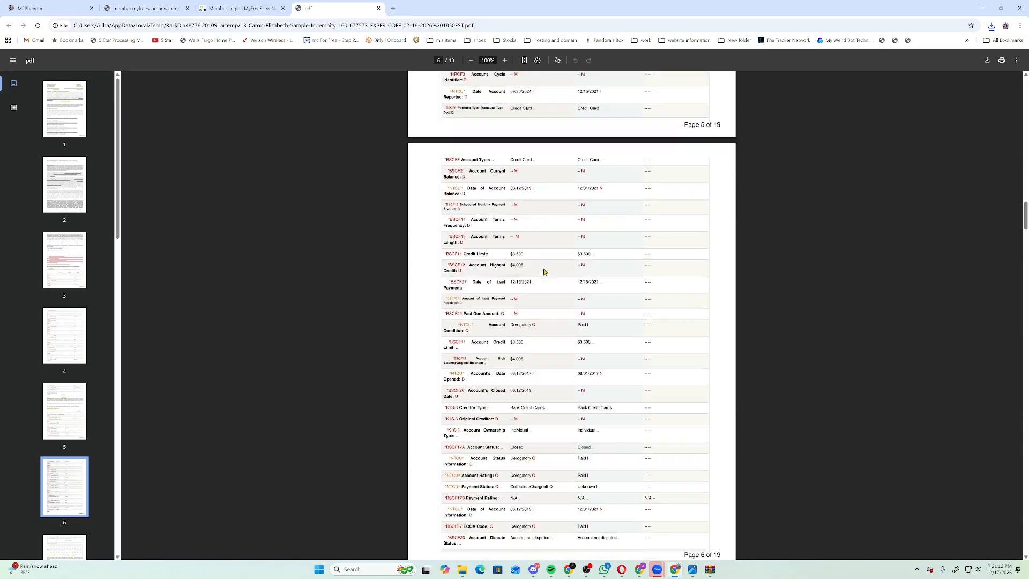
{"action": "scroll", "coordinate": [545, 272], "scroll_direction": "down", "scroll_amount": 15}
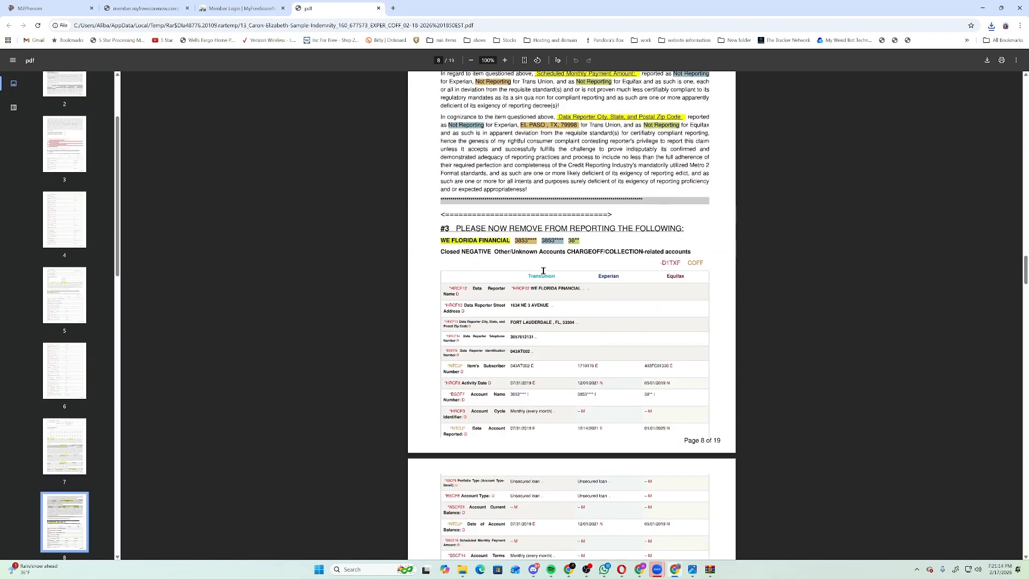
{"action": "scroll", "coordinate": [543, 280], "scroll_direction": "down", "scroll_amount": 15}
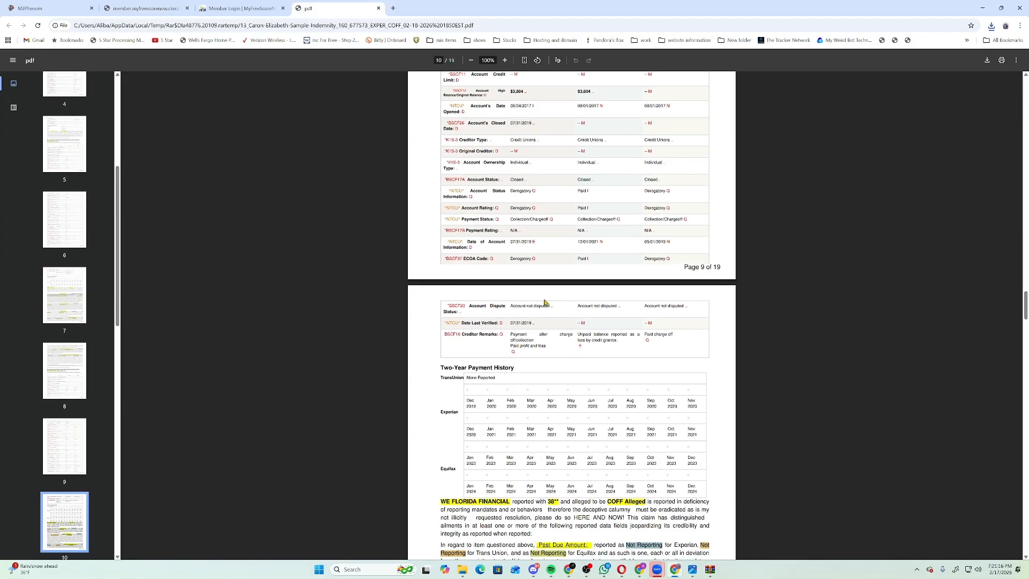
{"action": "scroll", "coordinate": [542, 304], "scroll_direction": "down", "scroll_amount": 15}
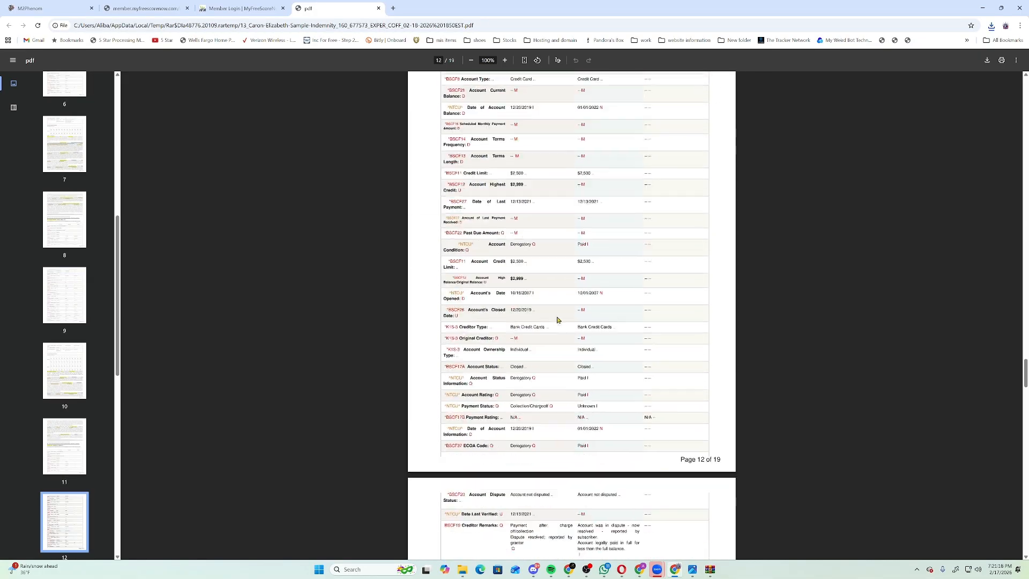
{"action": "scroll", "coordinate": [570, 324], "scroll_direction": "down", "scroll_amount": 20}
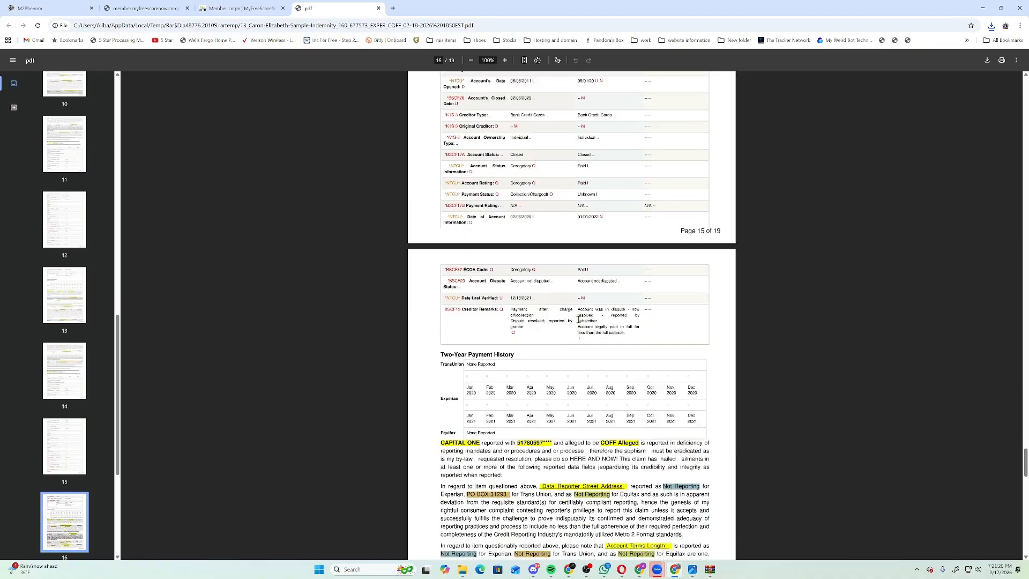
{"action": "scroll", "coordinate": [579, 325], "scroll_direction": "down", "scroll_amount": 10}
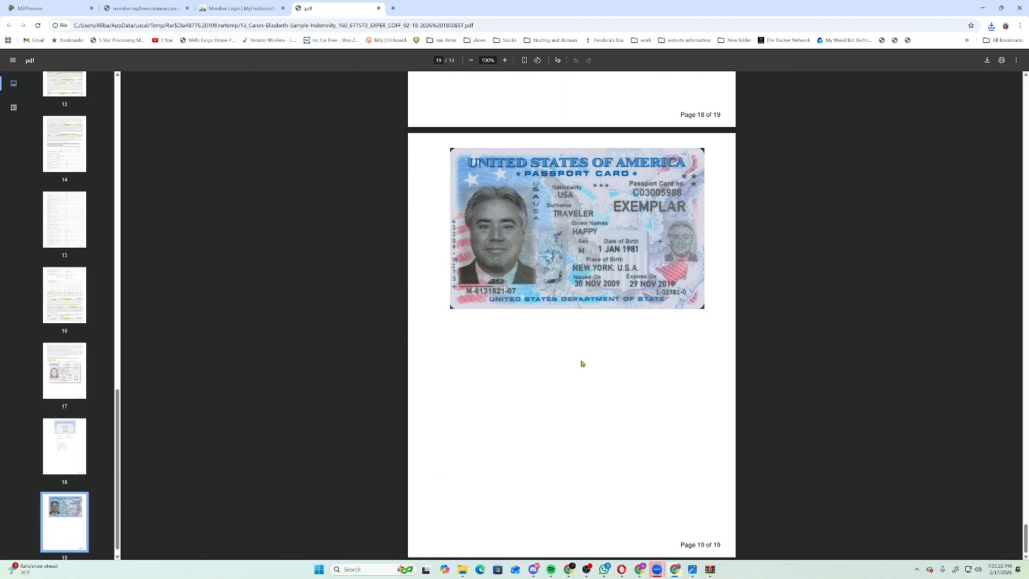
Close the PDF, Member Login and JSON data tabs to return to M2Phenom.
{"action": "left_click", "coordinate": [379, 8]}
{"action": "left_click", "coordinate": [282, 8]}
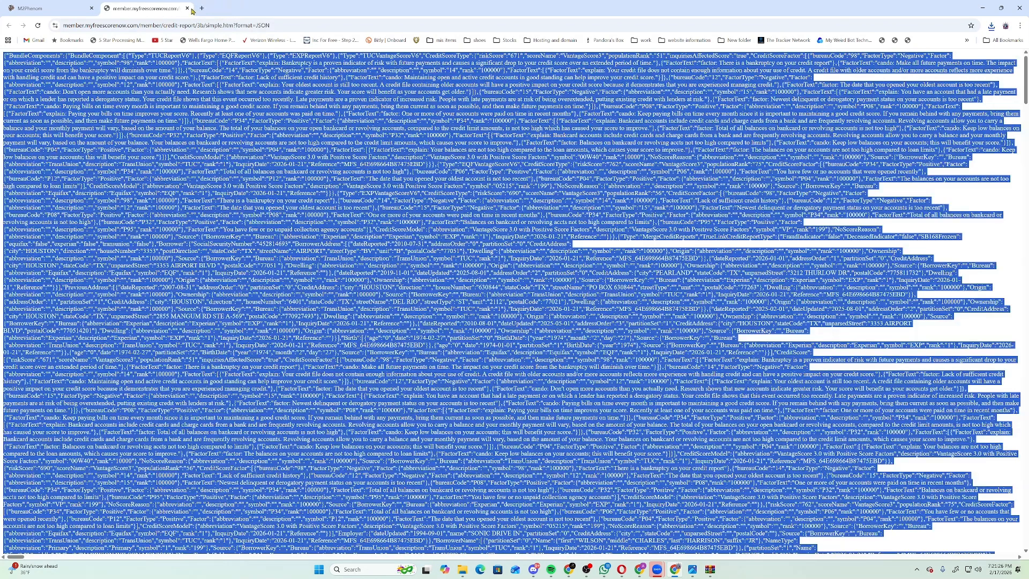
{"action": "left_click", "coordinate": [187, 8]}
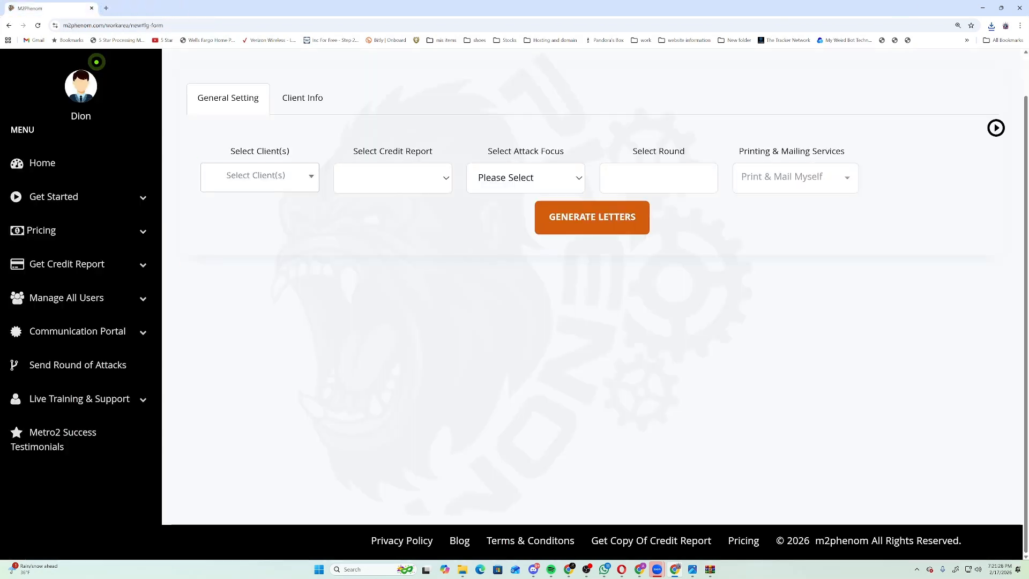